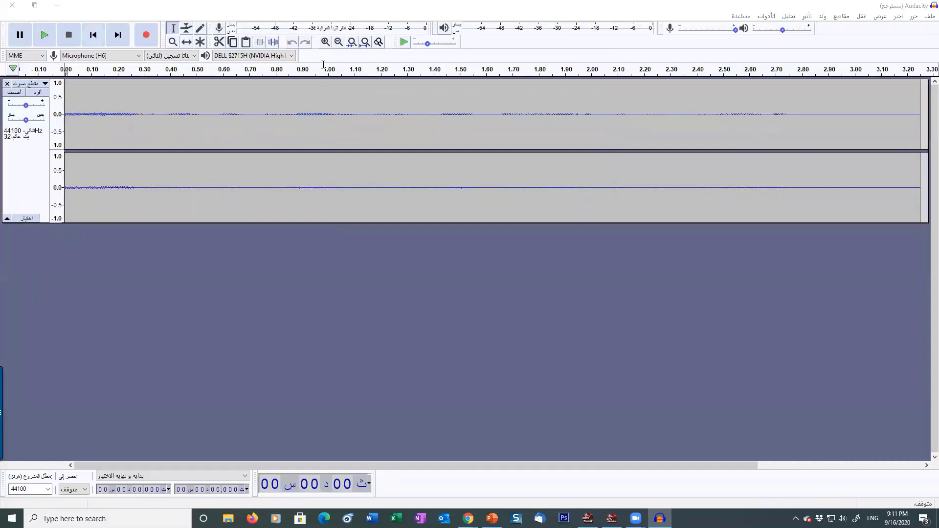
Close the recovered project and record a new stereo microphone track about 20 seconds long, pausing and resuming at about 12 seconds
{"action": "left_click", "coordinate": [928, 17]}
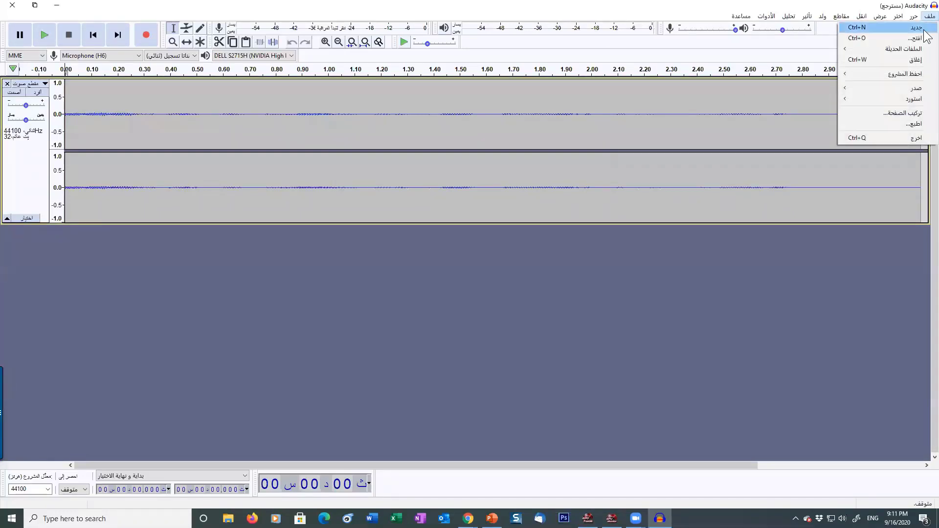
{"action": "left_click", "coordinate": [914, 60]}
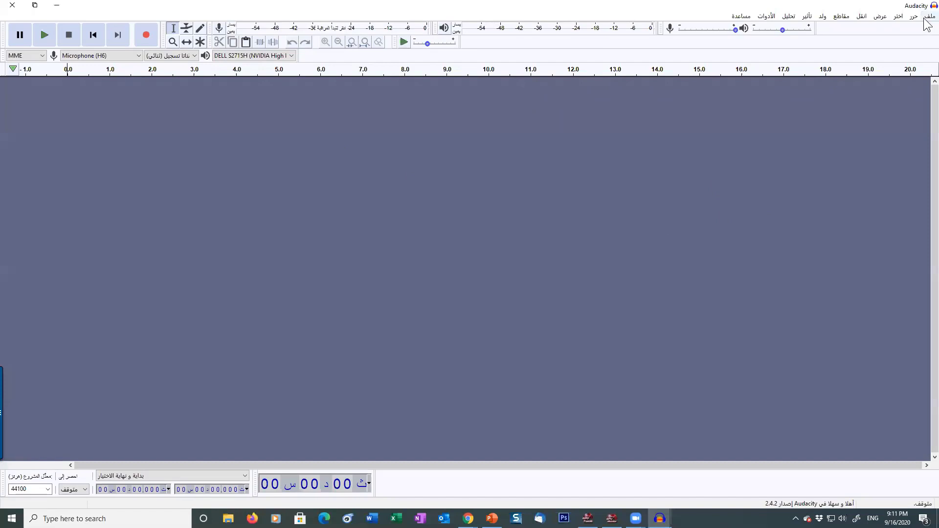
{"action": "left_click", "coordinate": [147, 35]}
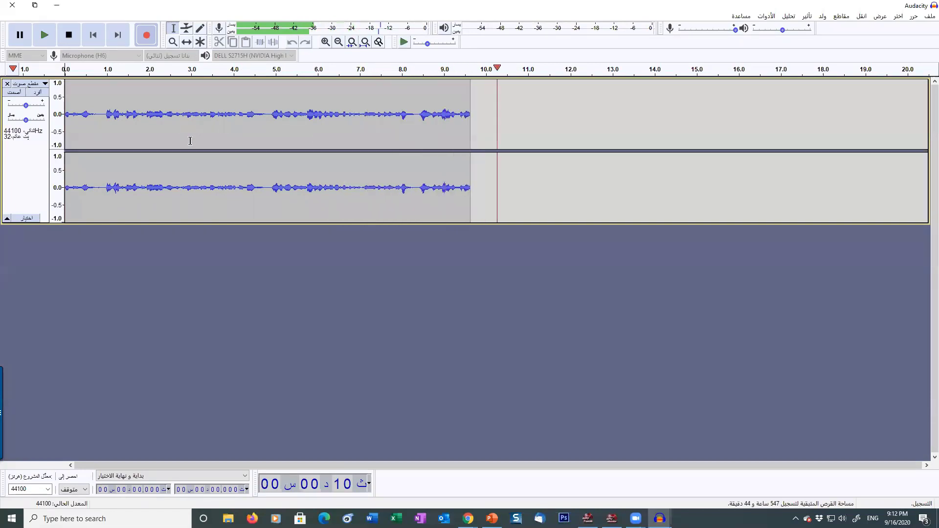
{"action": "key", "text": "p"}
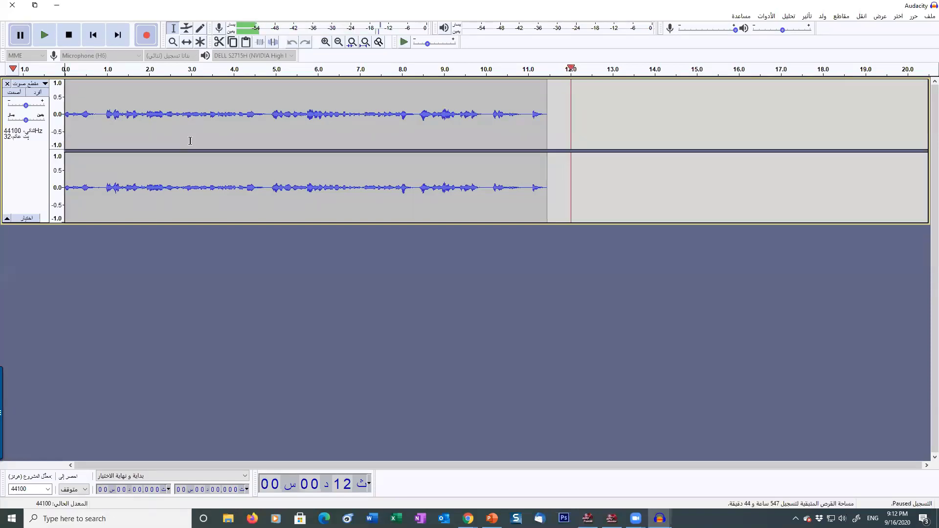
{"action": "key", "text": "p"}
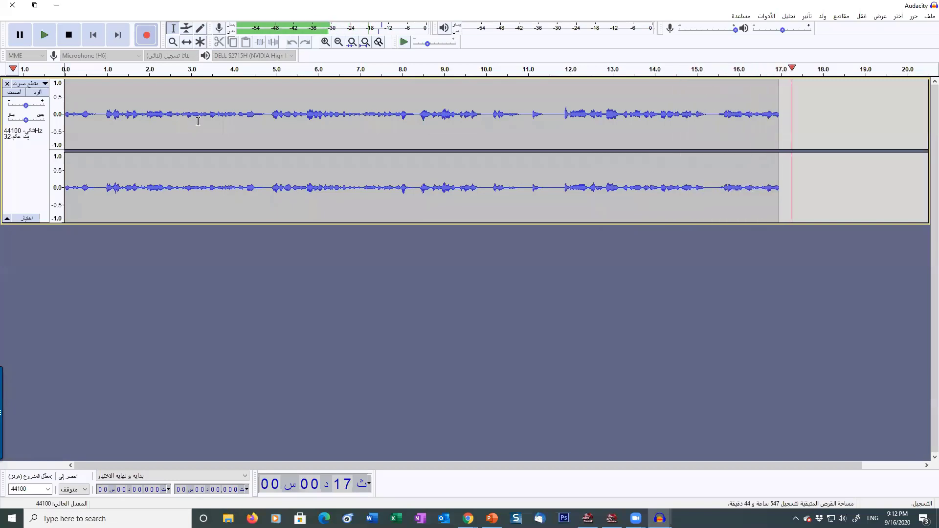
{"action": "left_click", "coordinate": [70, 36]}
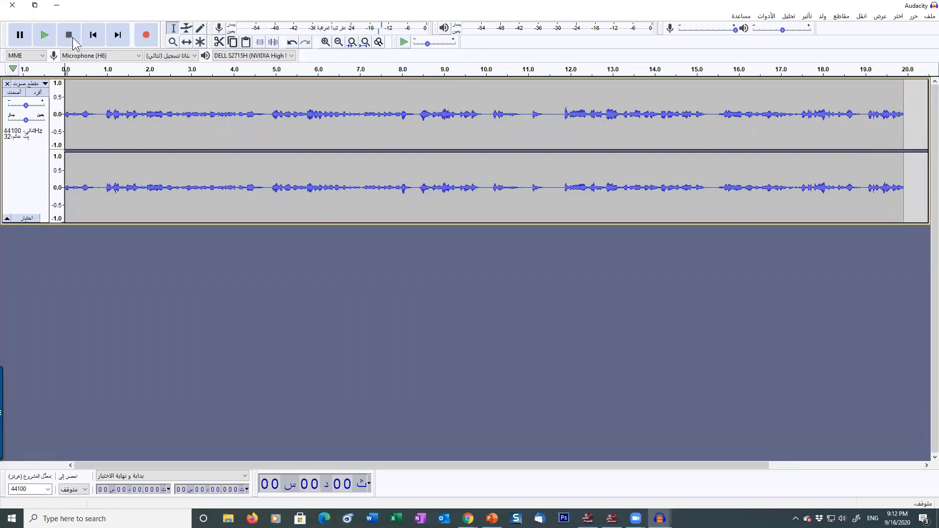
Play back the new recording from about 0.88 seconds, then stop the playback
{"action": "left_click", "coordinate": [158, 116]}
{"action": "left_click", "coordinate": [102, 98]}
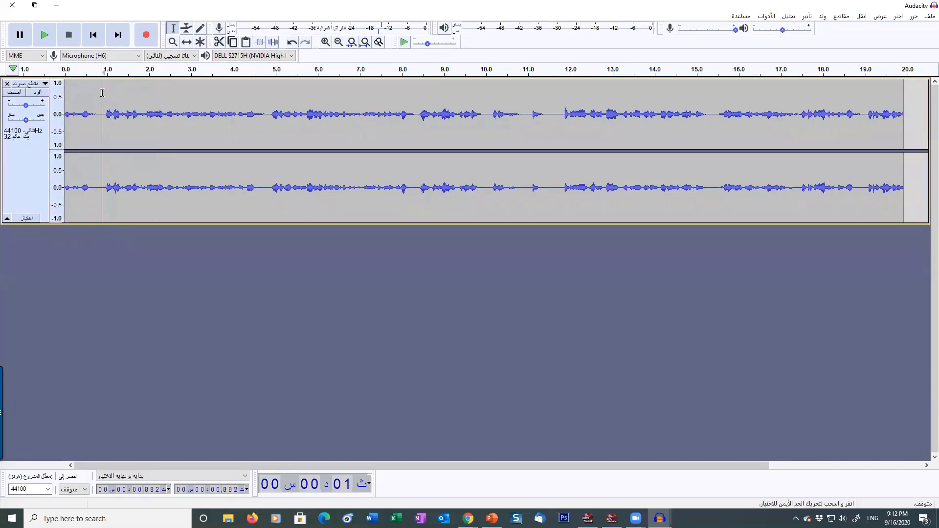
{"action": "left_click", "coordinate": [44, 35]}
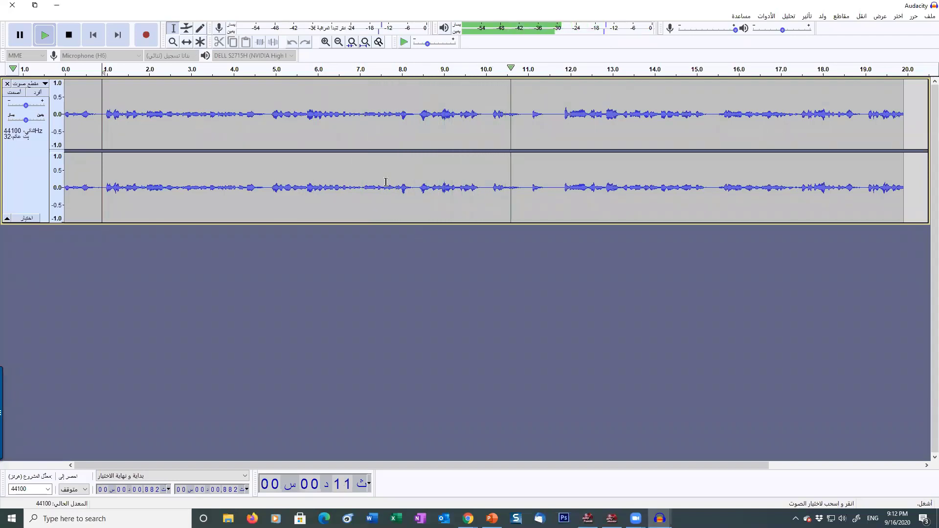
{"action": "key", "text": "space"}
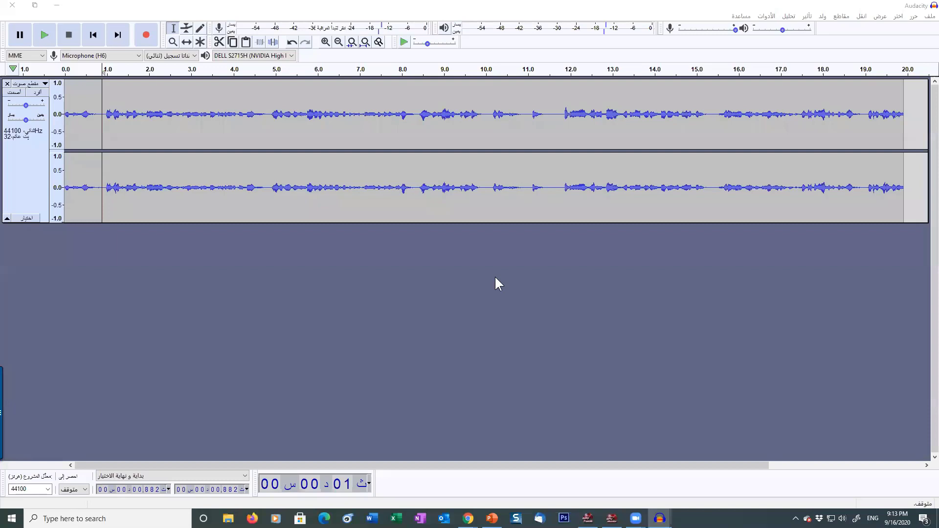
Play the track briefly from about 6.94 seconds and move the playback cursor through several points up to about 12.05 seconds
{"action": "left_click", "coordinate": [357, 94]}
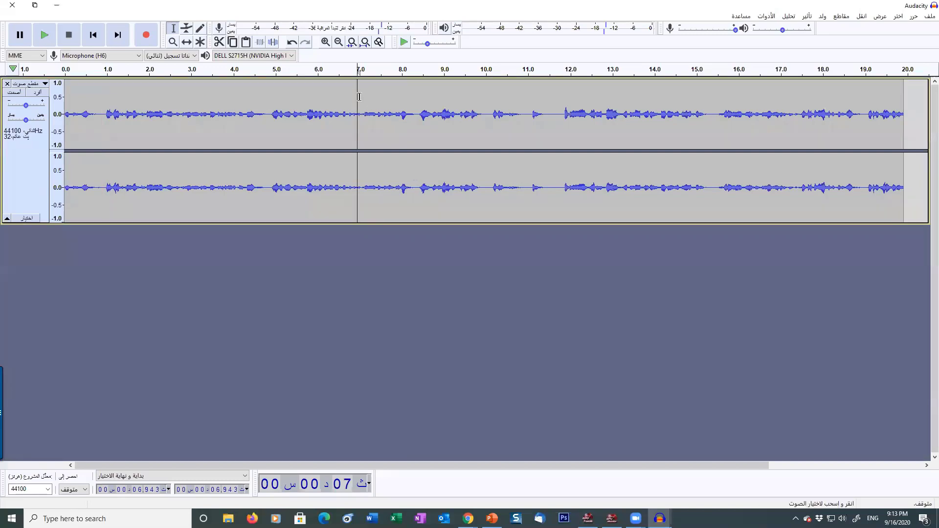
{"action": "key", "text": "space"}
{"action": "key", "text": "space"}
{"action": "left_click", "coordinate": [413, 103]}
{"action": "left_click", "coordinate": [496, 102]}
{"action": "left_click", "coordinate": [573, 102]}
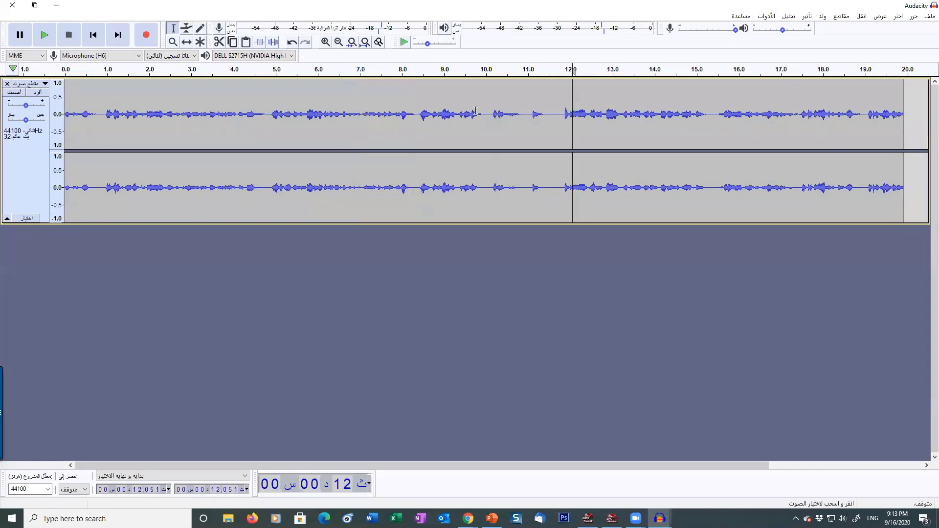
Audition the audio after about 6.62 seconds, narrow the selection to end at about 7.42 seconds, and delete it
{"action": "left_click", "coordinate": [341, 113]}
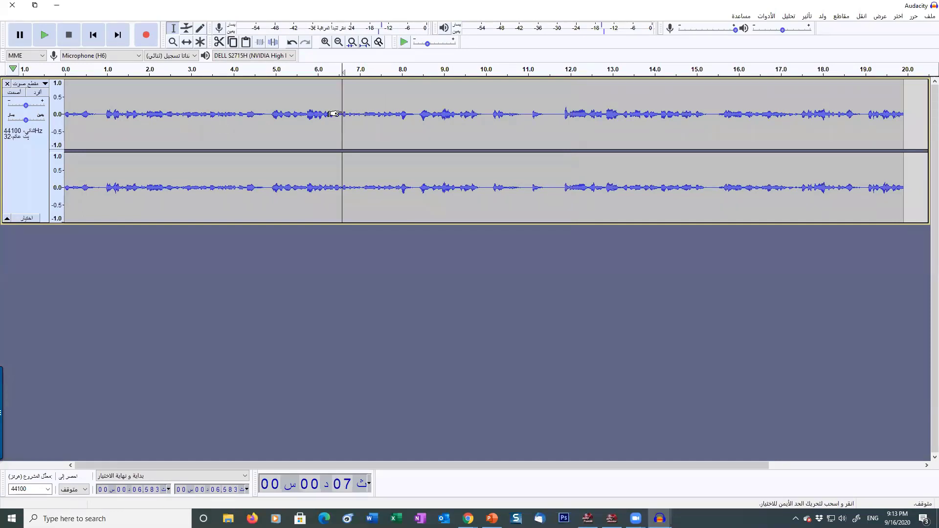
{"action": "left_click_drag", "start_coordinate": [343, 112], "coordinate": [418, 118]}
{"action": "key", "text": "space"}
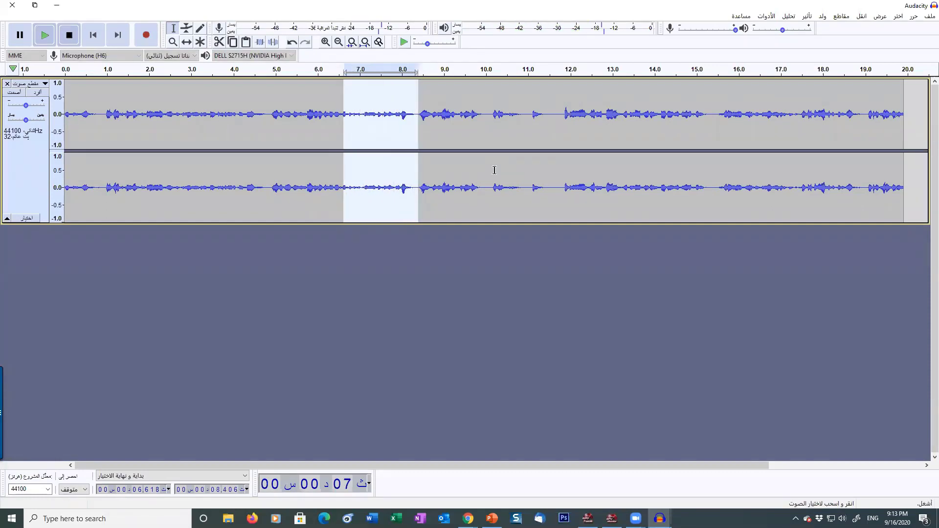
{"action": "key", "text": "space"}
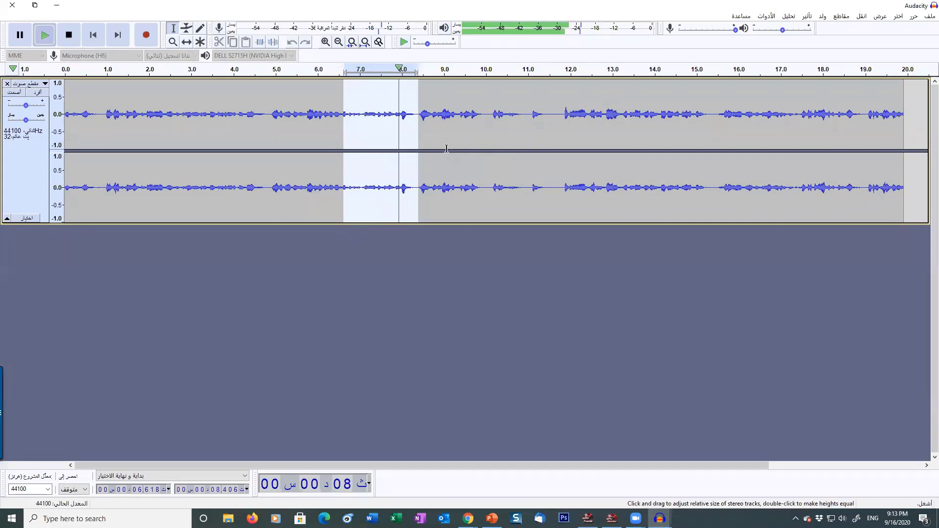
{"action": "left_click_drag", "start_coordinate": [410, 137], "coordinate": [369, 143]}
{"action": "key", "text": "space"}
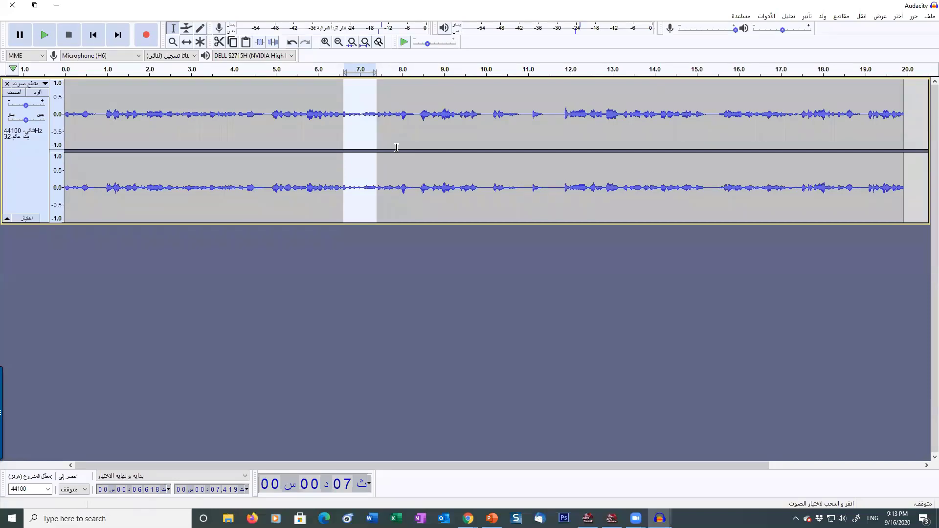
{"action": "key", "text": "Delete"}
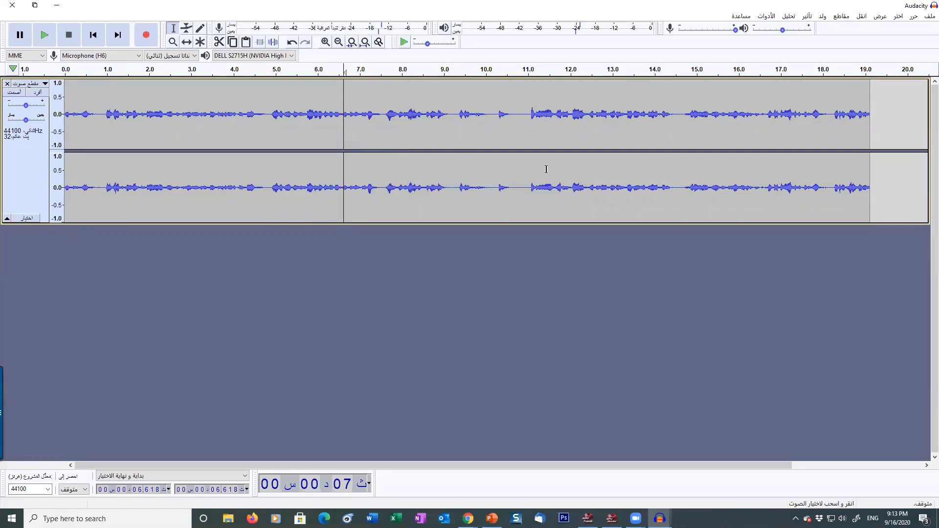
Delete the short stretch of audio between about 10.08 and 10.88 seconds
{"action": "left_click_drag", "start_coordinate": [493, 133], "coordinate": [523, 140]}
{"action": "left_click", "coordinate": [550, 134]}
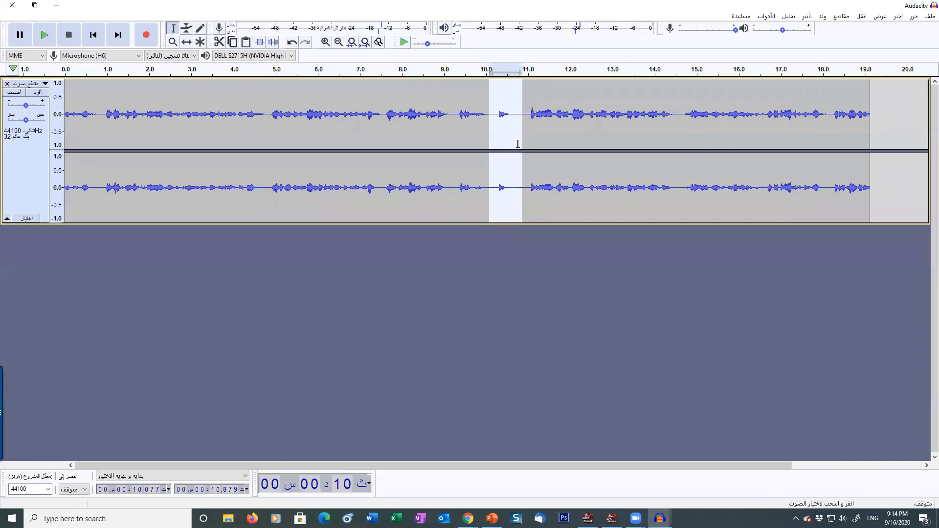
{"action": "key", "text": "Delete"}
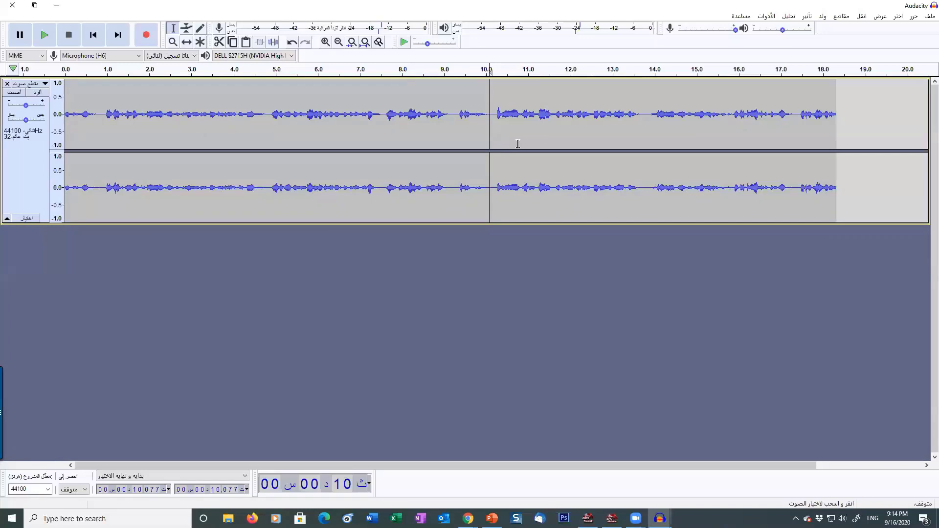
Play the track from the cut at about 10.08 seconds, then place the cursor at about 13.98 seconds
{"action": "key", "text": "space"}
{"action": "key", "text": "space"}
{"action": "left_click", "coordinate": [654, 104]}
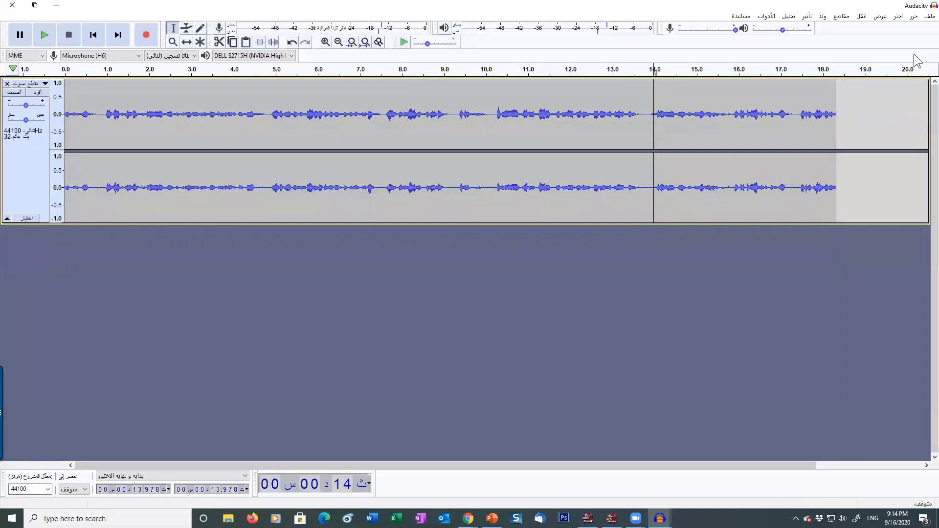
Save the project as an Audacity project file named المحاضرة1 in the Audacity documents folder
{"action": "left_click", "coordinate": [927, 17]}
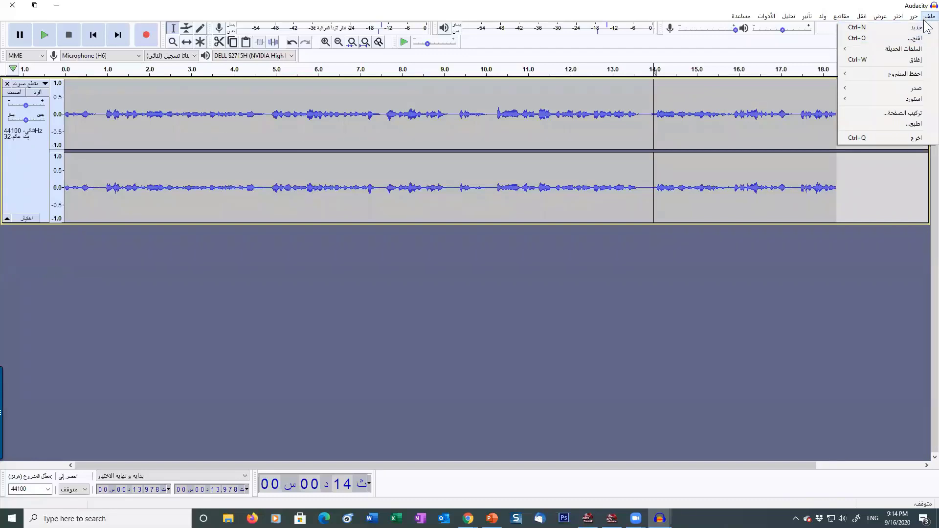
{"action": "mouse_move", "coordinate": [895, 77]}
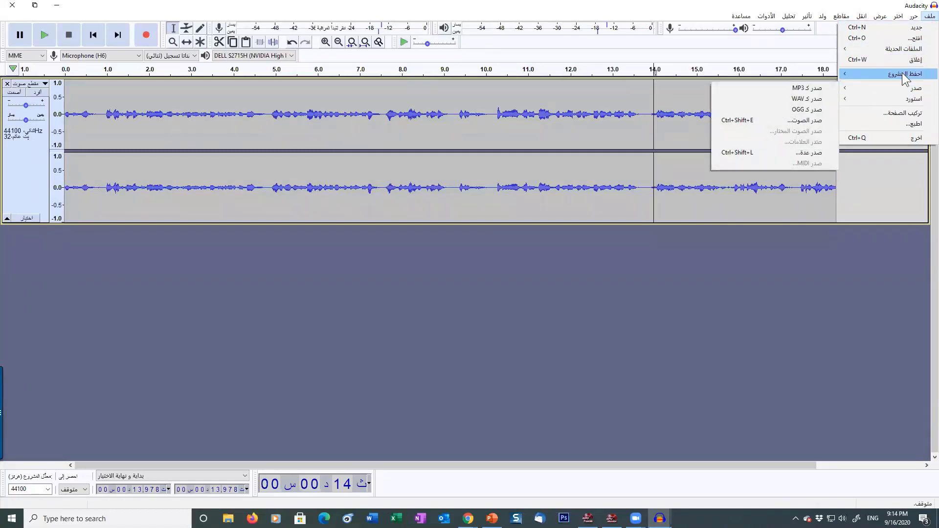
{"action": "mouse_move", "coordinate": [903, 74]}
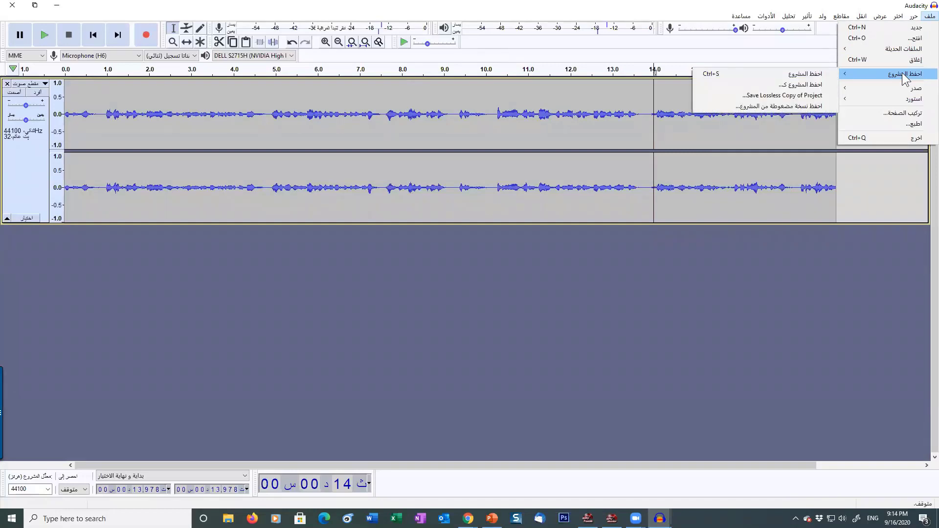
{"action": "left_click", "coordinate": [821, 74]}
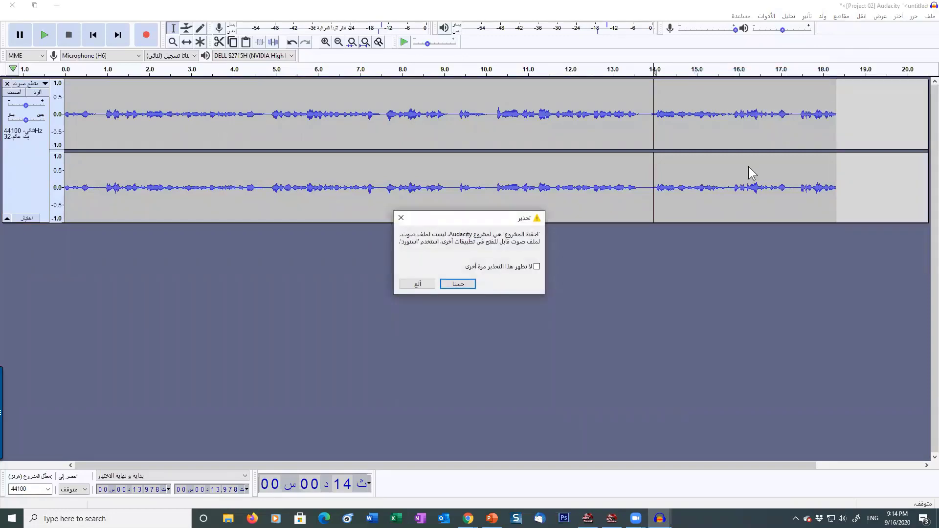
{"action": "left_click", "coordinate": [468, 283]}
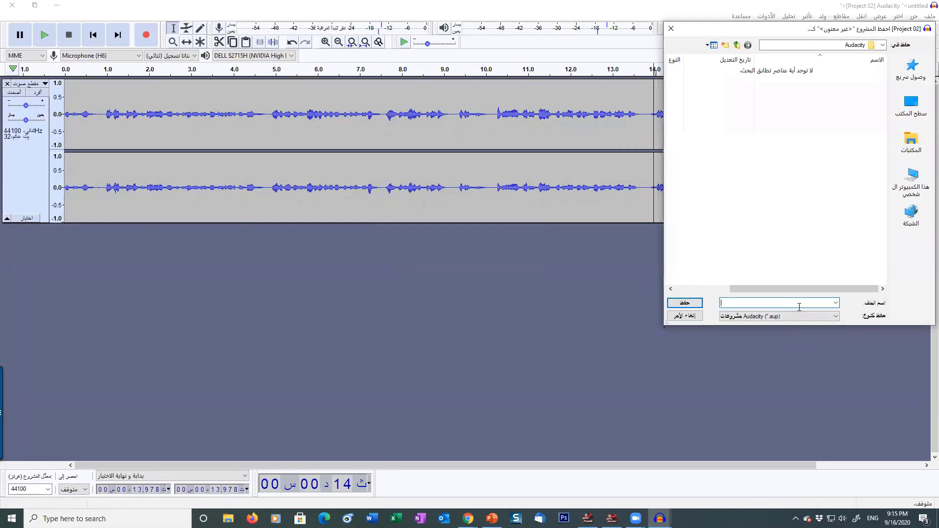
{"action": "type", "text": "h"}
{"action": "key", "text": "BackSpace"}
{"action": "key", "text": "alt+shift"}
{"action": "type", "text": "المحاضرة1"}
{"action": "key", "text": "Return"}
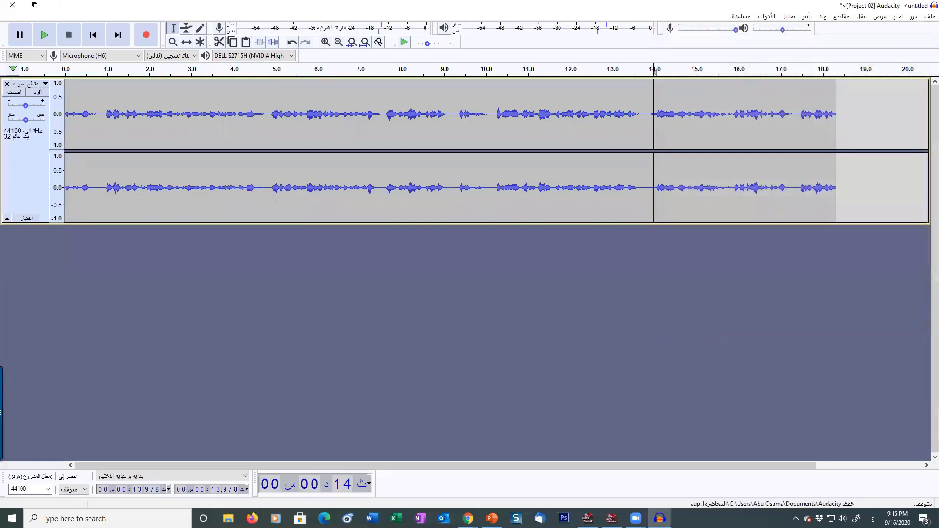
Export the audio as المحاضرة1.mp3 to the تسجيل المحاضرات folder with Standard 170-210 kbps quality and blank metadata tags
{"action": "left_click", "coordinate": [927, 16]}
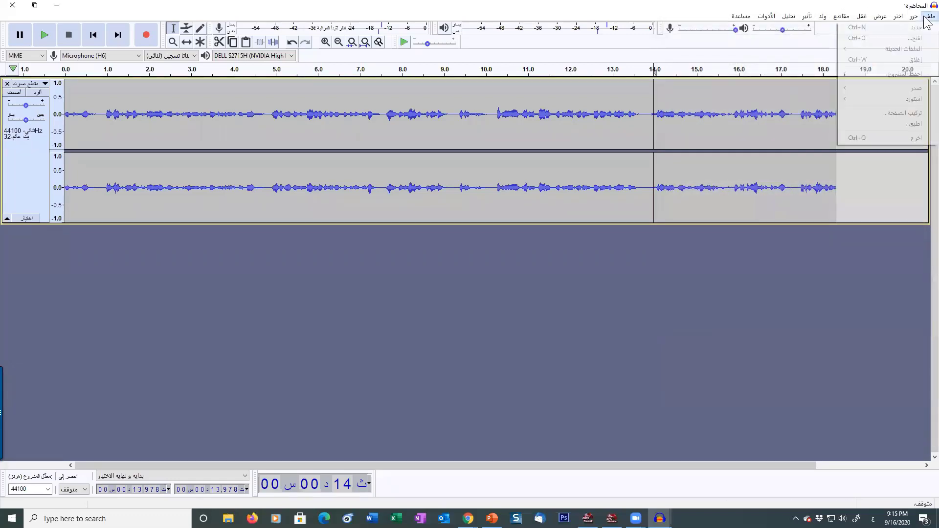
{"action": "mouse_move", "coordinate": [926, 48]}
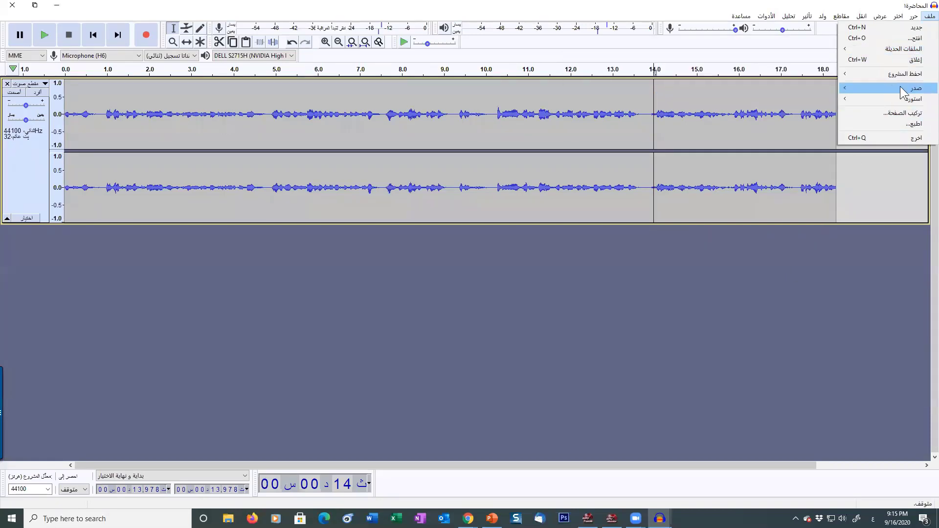
{"action": "mouse_move", "coordinate": [904, 92]}
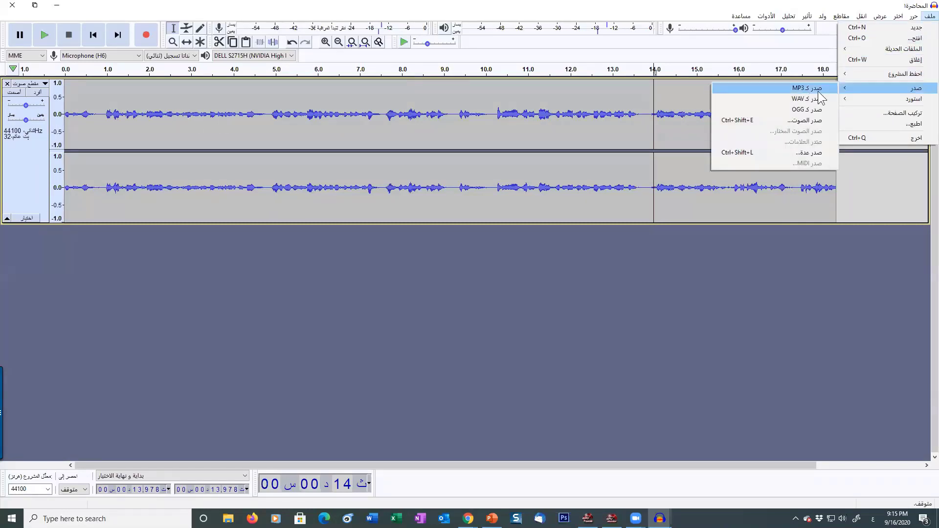
{"action": "left_click", "coordinate": [801, 89]}
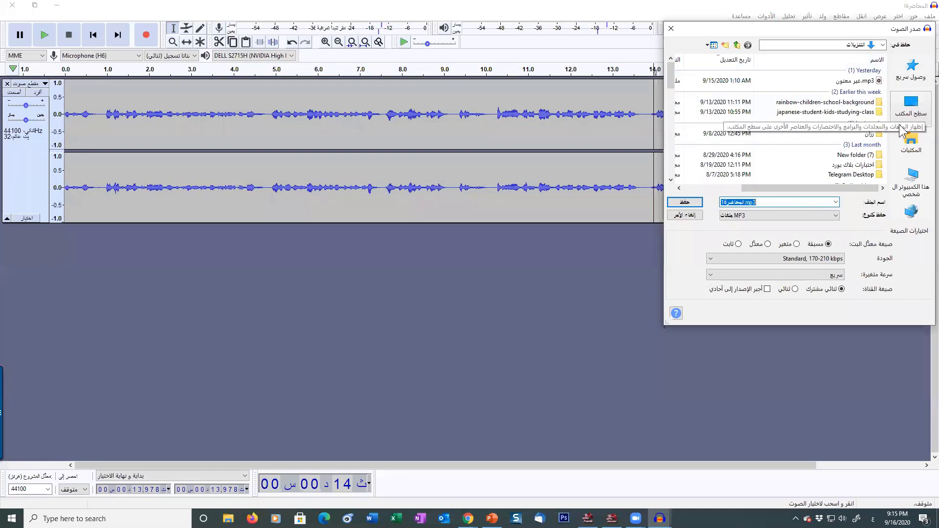
{"action": "left_click", "coordinate": [908, 78]}
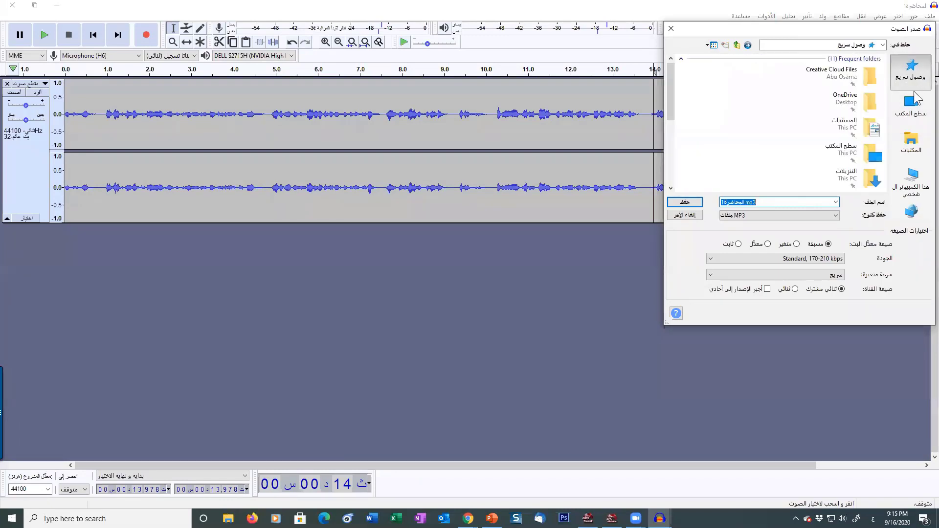
{"action": "scroll", "coordinate": [868, 130], "scroll_direction": "down", "scroll_amount": 3}
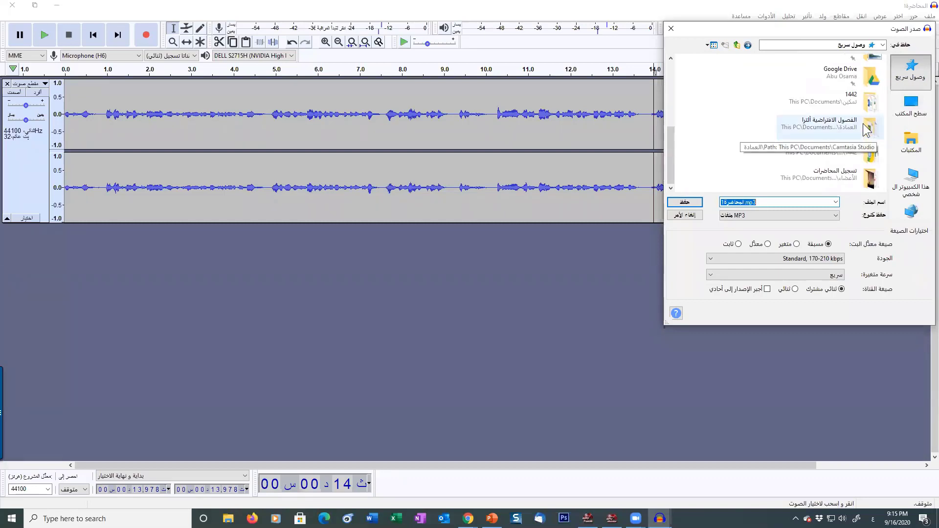
{"action": "double_click", "coordinate": [859, 181]}
{"action": "left_click", "coordinate": [764, 199]}
{"action": "double_click", "coordinate": [764, 199]}
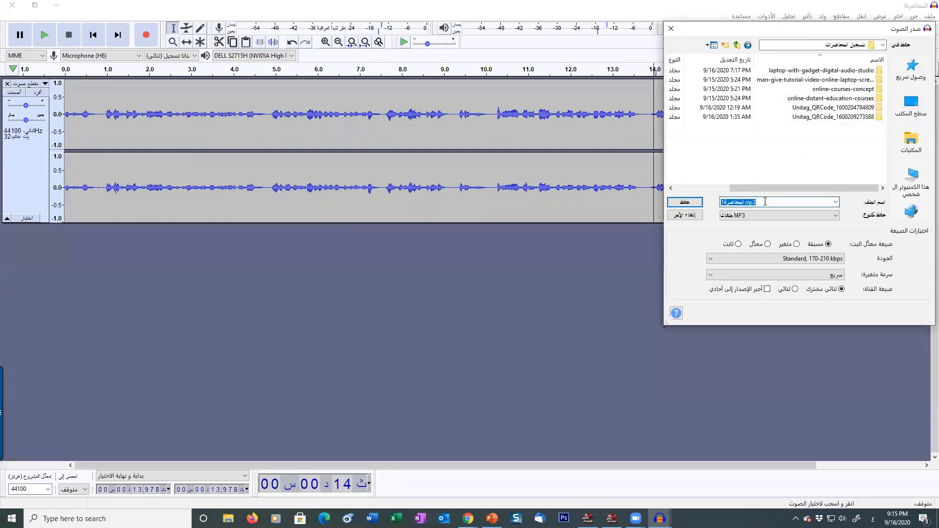
{"action": "left_click", "coordinate": [692, 202]}
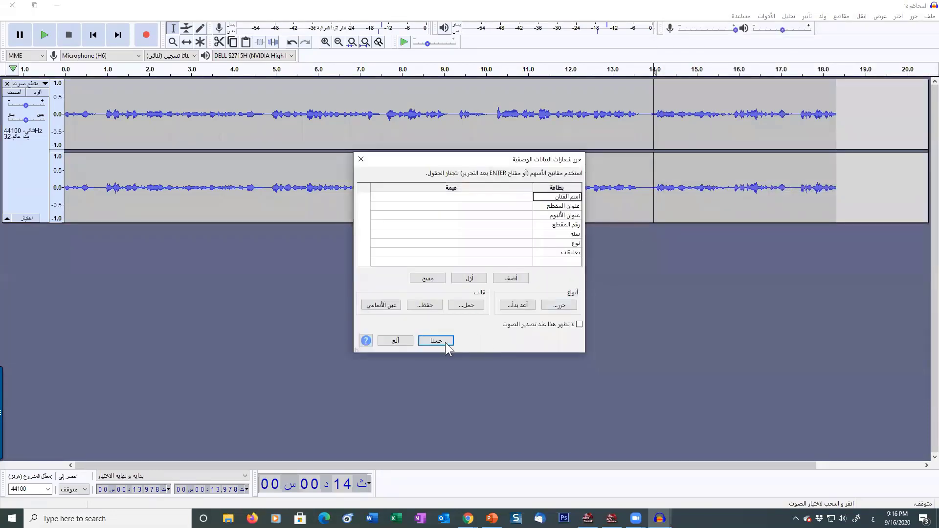
{"action": "left_click", "coordinate": [440, 342]}
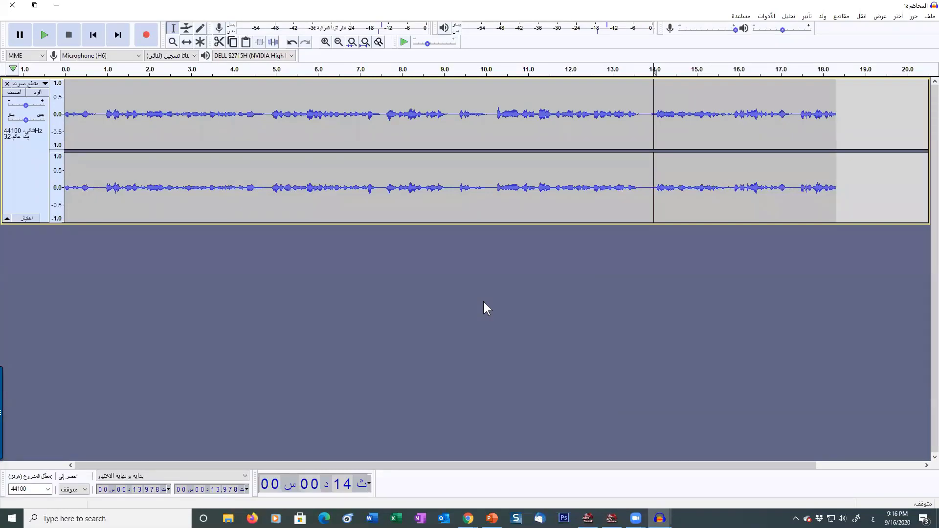
Place the cursor at about 10.19 seconds in the track
{"action": "left_click", "coordinate": [495, 144]}
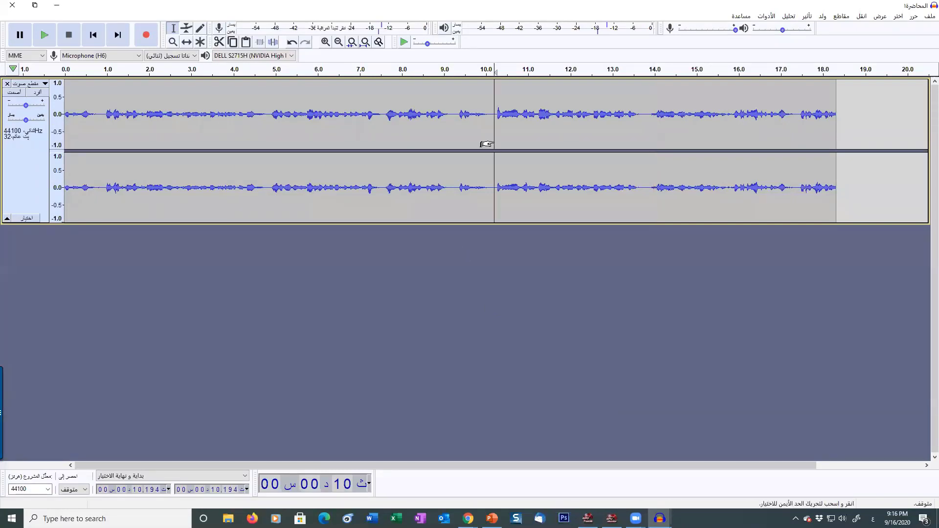
Place the cursor at about 13.74 seconds in the track and look through the list of available effects
{"action": "left_click_drag", "start_coordinate": [494, 144], "coordinate": [554, 150]}
{"action": "left_click", "coordinate": [642, 118]}
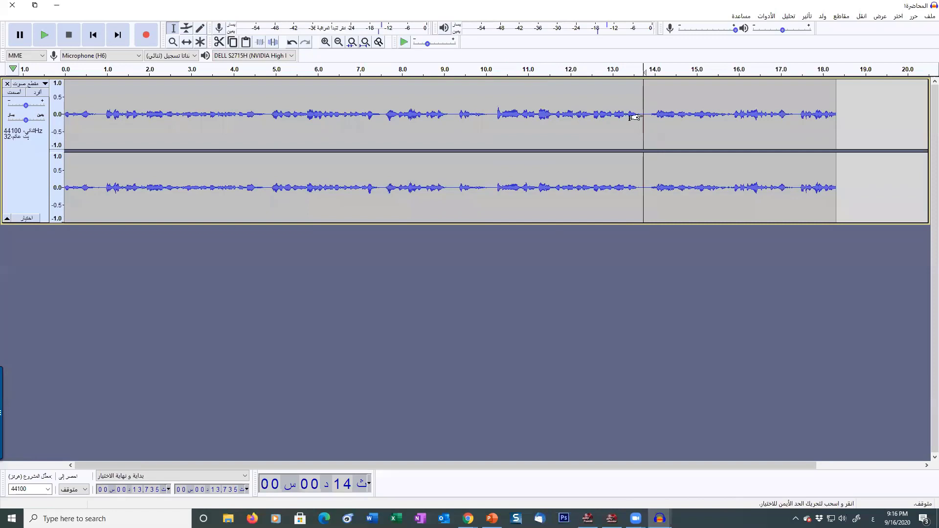
{"action": "left_click", "coordinate": [898, 17]}
{"action": "mouse_move", "coordinate": [830, 18]}
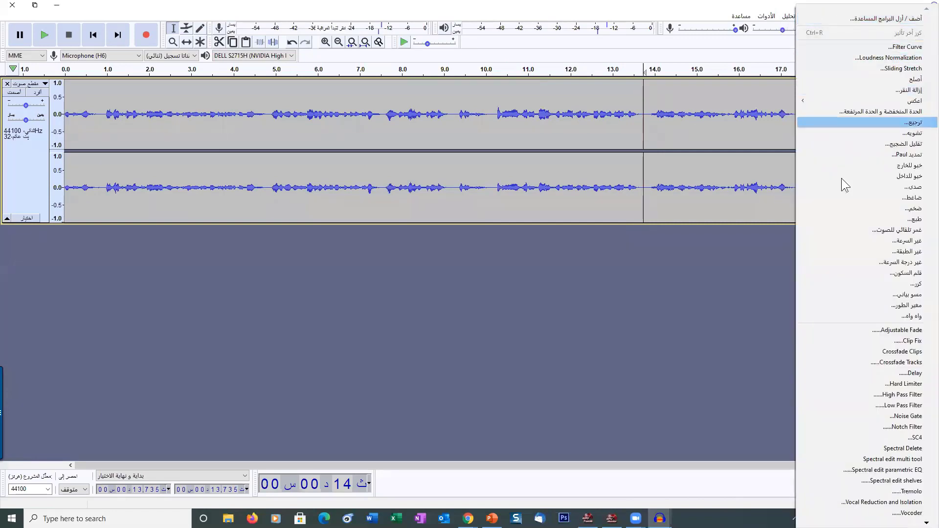
{"action": "left_click", "coordinate": [681, 301]}
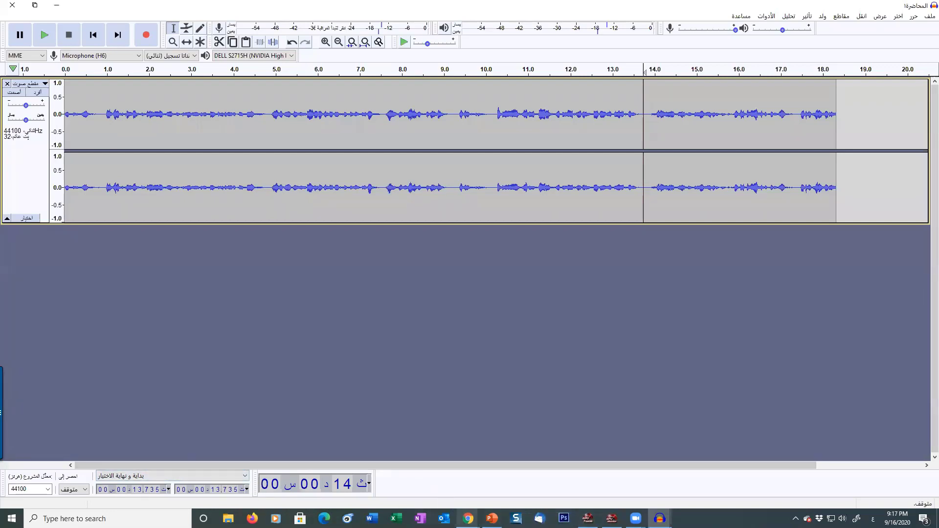
Switch to File Explorer, open the تسجيل المحاضرات folder and play المحاضرة1.mp3 briefly to check the export
{"action": "key", "text": "alt+Tab"}
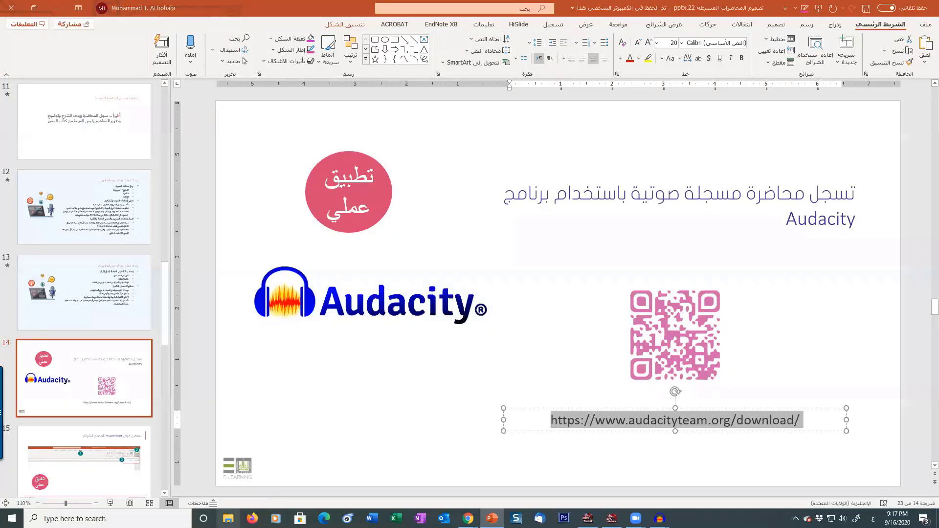
{"action": "left_click", "coordinate": [228, 518]}
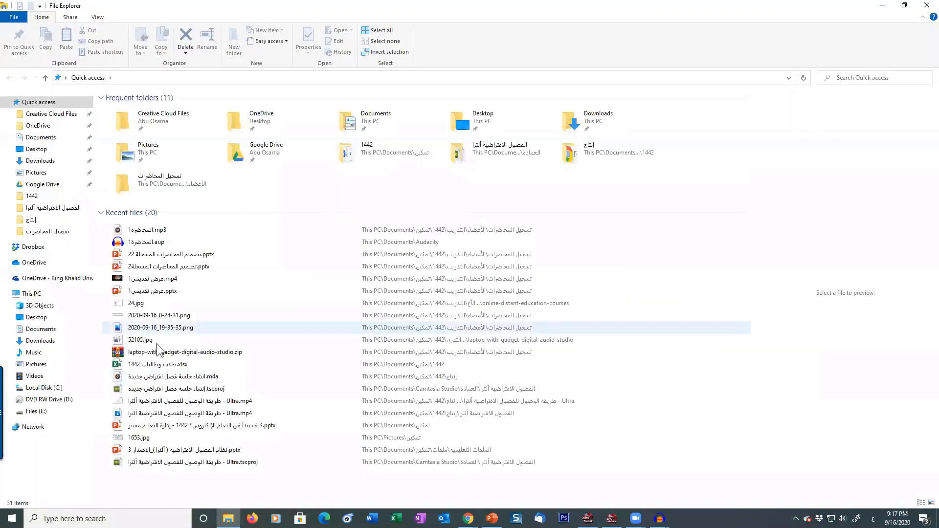
{"action": "double_click", "coordinate": [152, 180]}
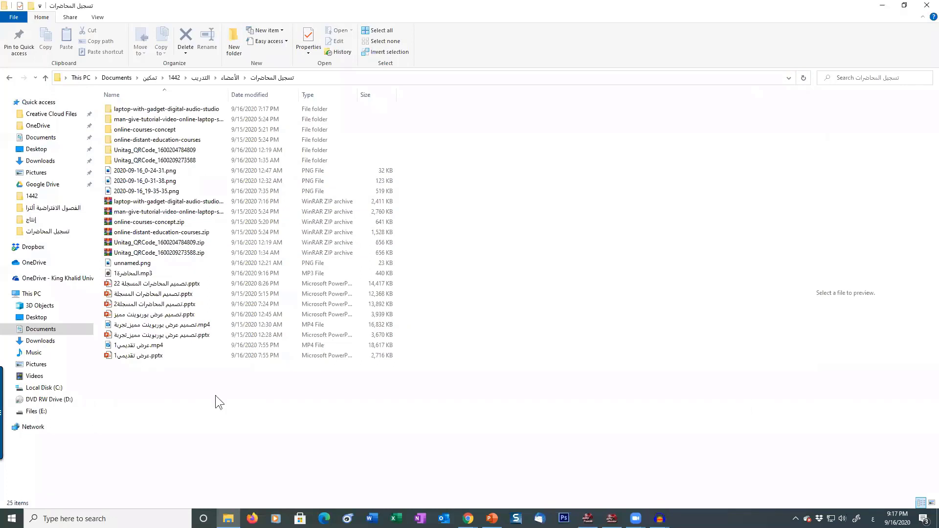
{"action": "left_click", "coordinate": [112, 274]}
{"action": "double_click", "coordinate": [111, 277]}
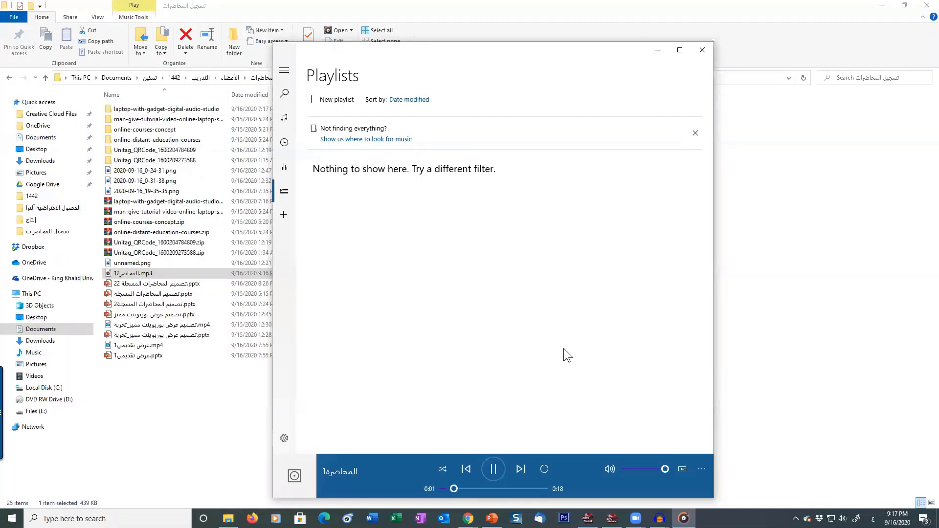
{"action": "left_click", "coordinate": [705, 51]}
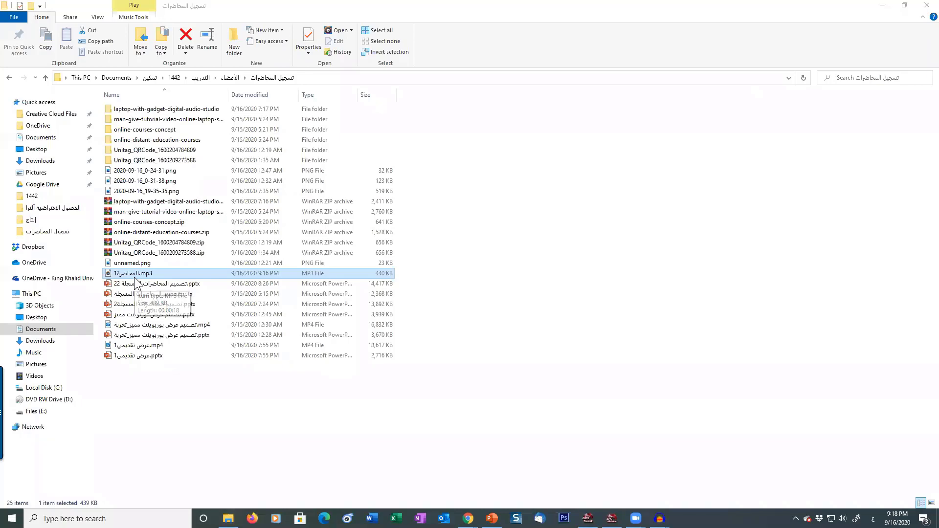
Switch to the PowerPoint presentation and show slide 15 on recording a PowerPoint show for all slides
{"action": "left_click", "coordinate": [492, 518]}
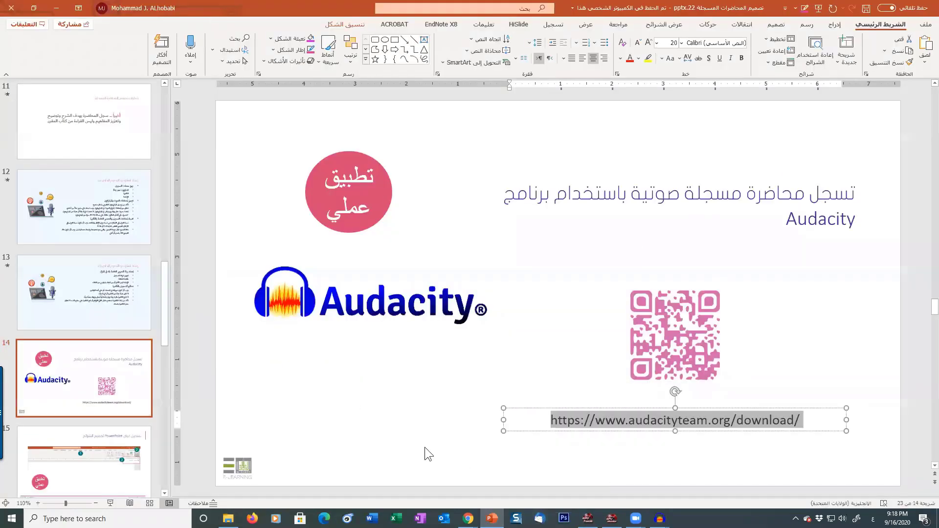
{"action": "left_click", "coordinate": [126, 369]}
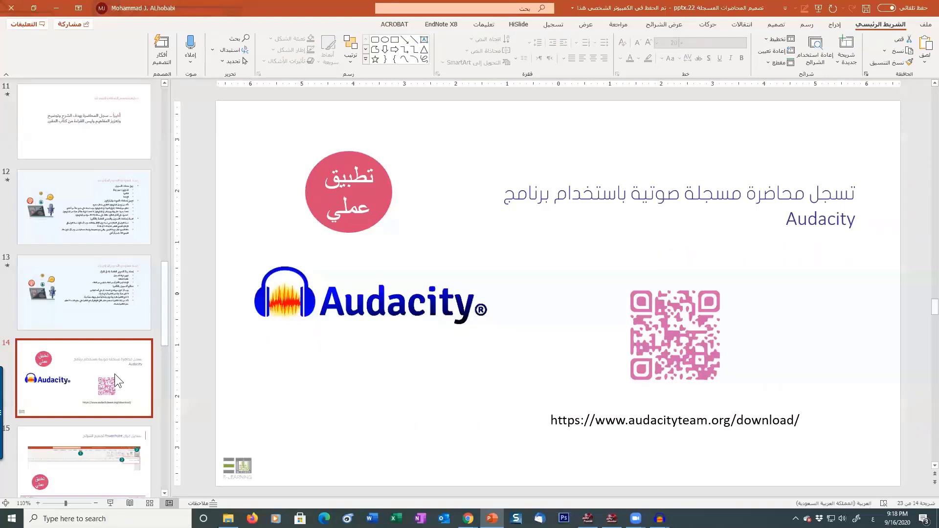
{"action": "left_click", "coordinate": [117, 477]}
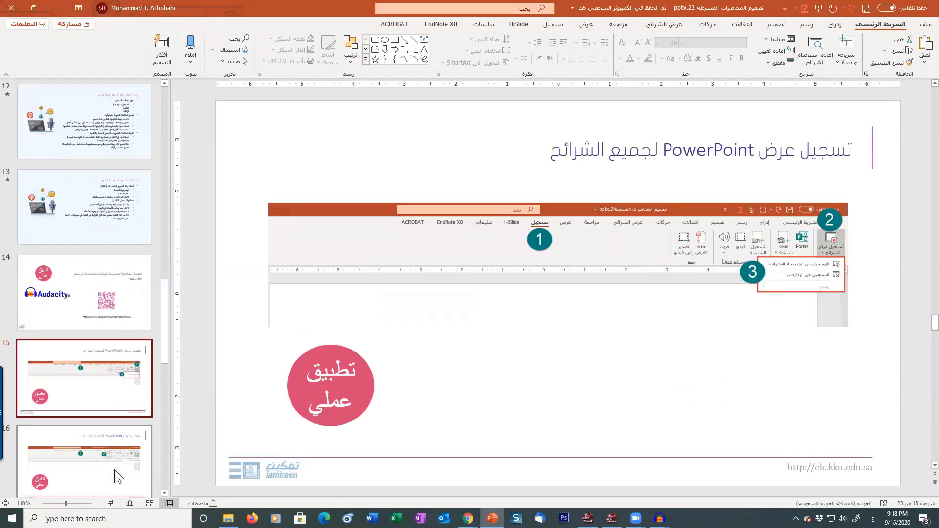
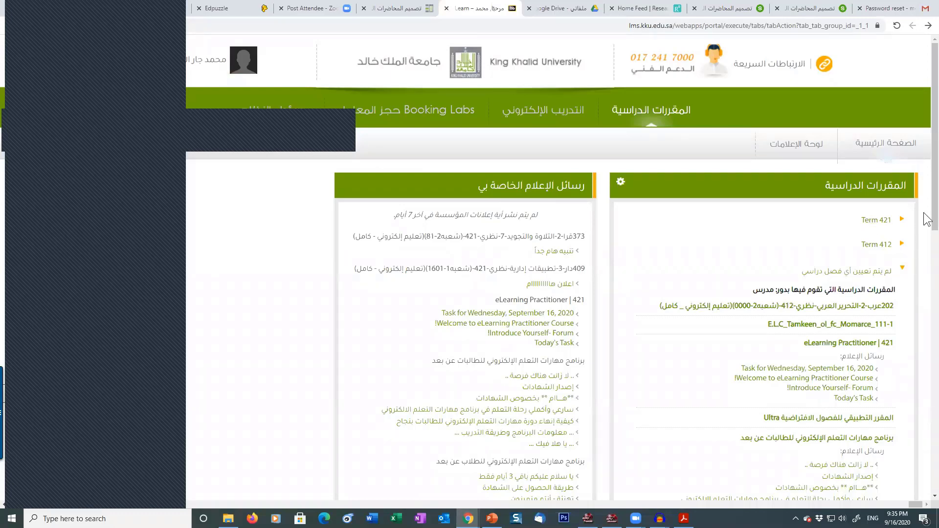
On the Blackboard site in Chrome, open the course تمكين التعلم الإلكتروني and go to its المحاضرات page
{"action": "left_click_drag", "start_coordinate": [926, 205], "coordinate": [925, 400]}
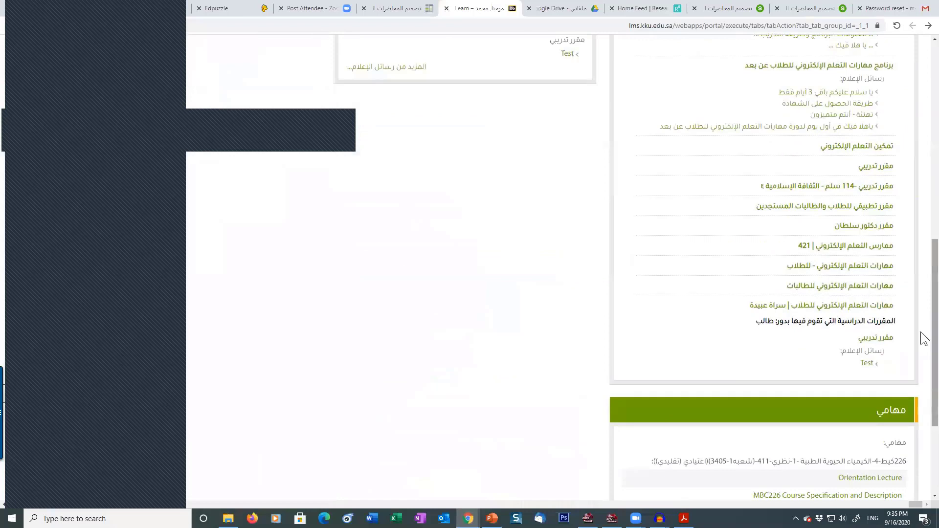
{"action": "left_click", "coordinate": [878, 148]}
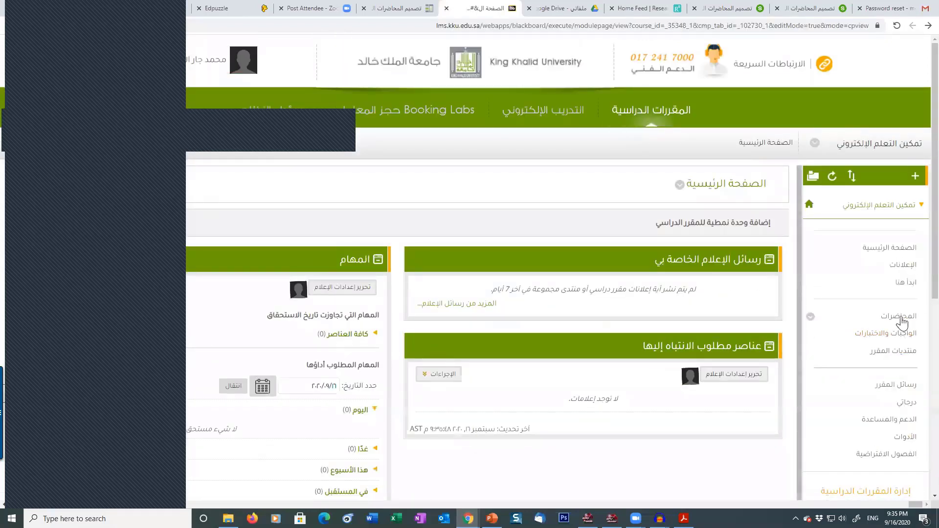
{"action": "left_click", "coordinate": [898, 316]}
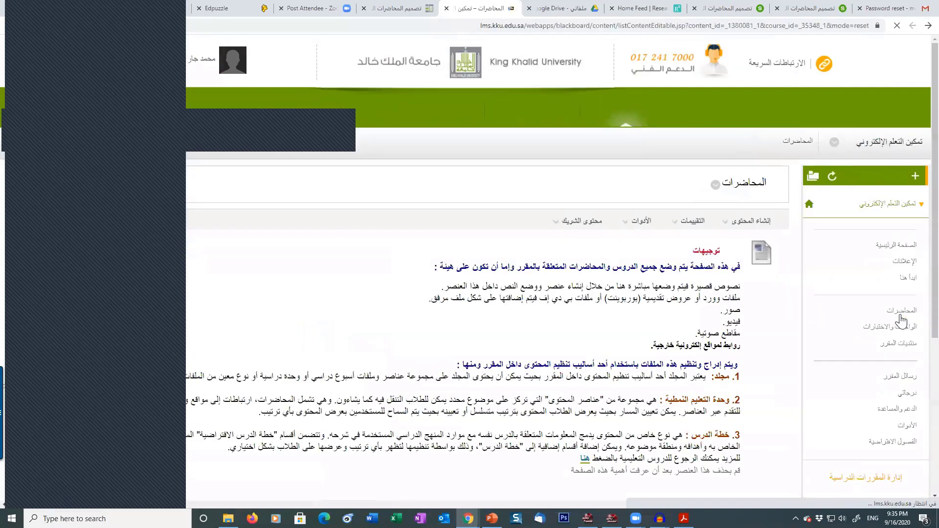
Create a content folder named المحاضرات المسجلة on the lectures page and submit it with the standard options
{"action": "scroll", "coordinate": [669, 376], "scroll_direction": "down", "scroll_amount": 2}
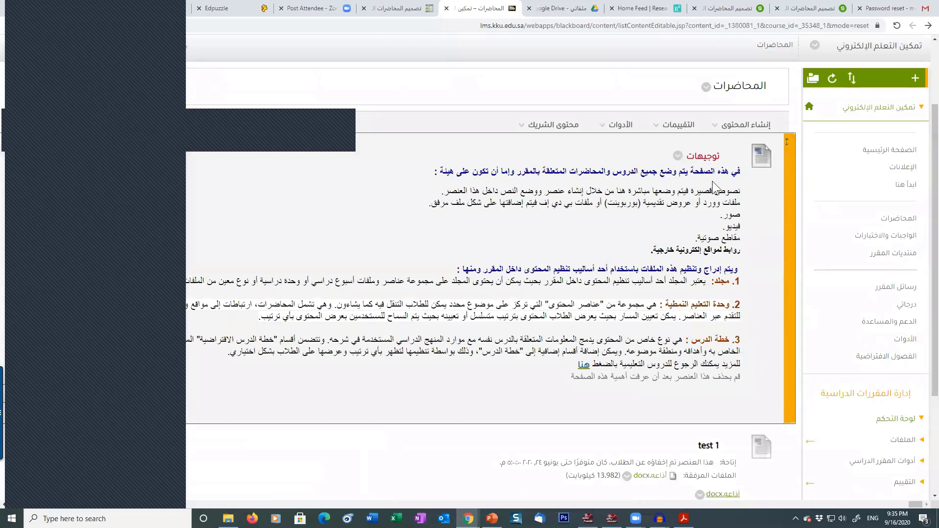
{"action": "left_click", "coordinate": [739, 125]}
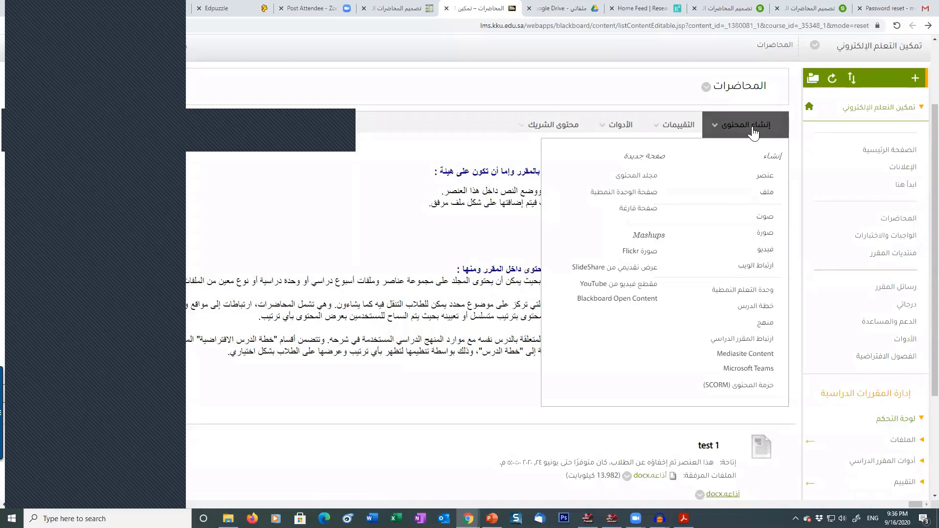
{"action": "left_click", "coordinate": [753, 131]}
{"action": "left_click", "coordinate": [753, 131]}
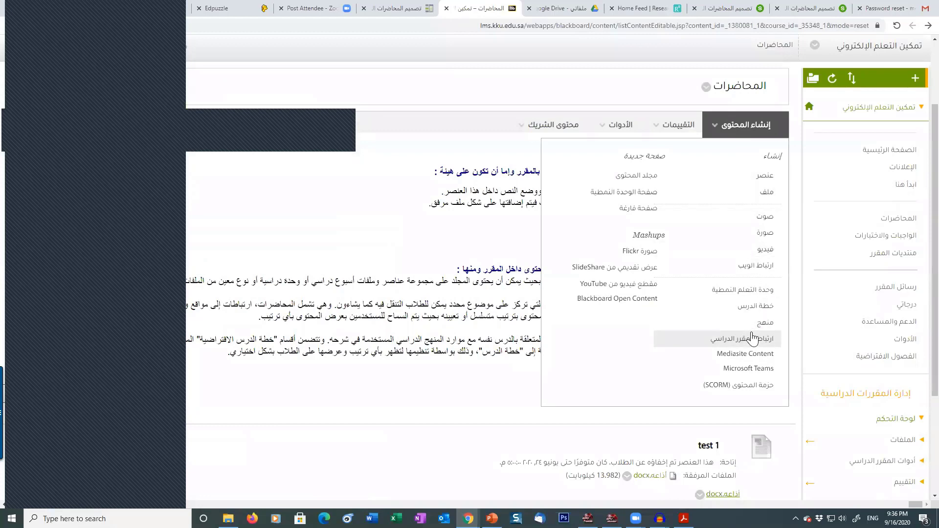
{"action": "left_click", "coordinate": [636, 175]}
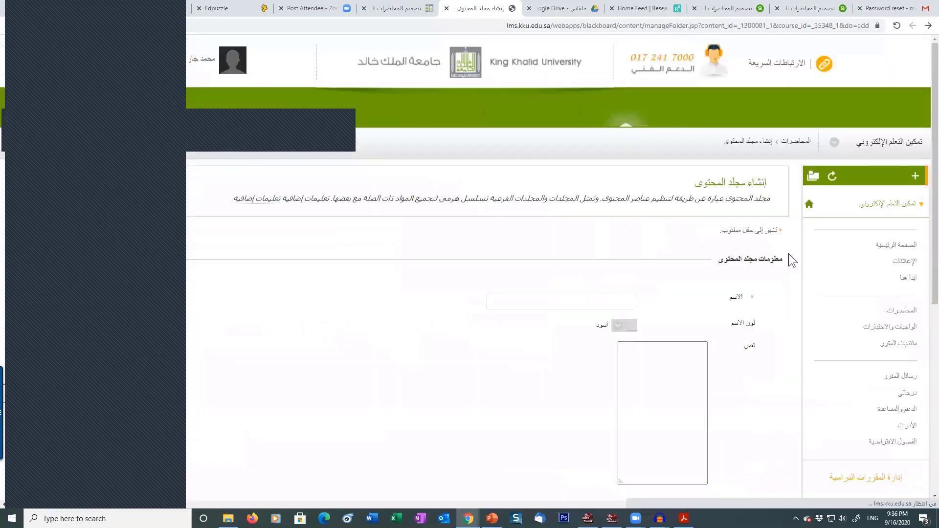
{"action": "type", "text": "المحاضرات المسجلة"}
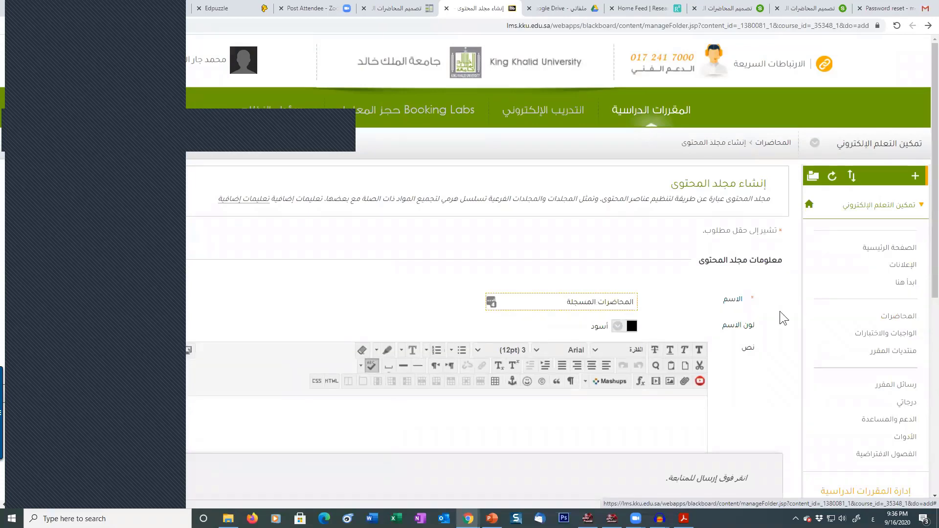
{"action": "scroll", "coordinate": [779, 318], "scroll_direction": "down", "scroll_amount": 4}
{"action": "left_click", "coordinate": [123, 13]}
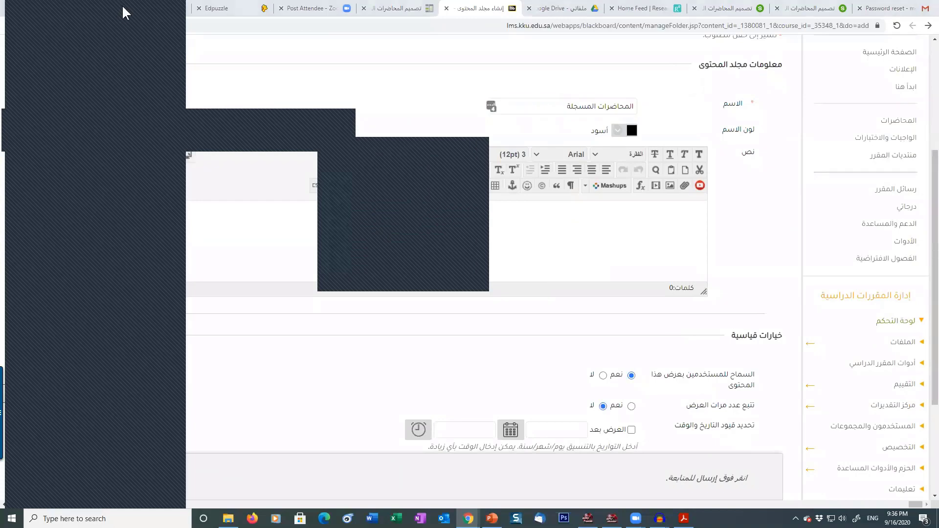
{"action": "left_click", "coordinate": [43, 479]}
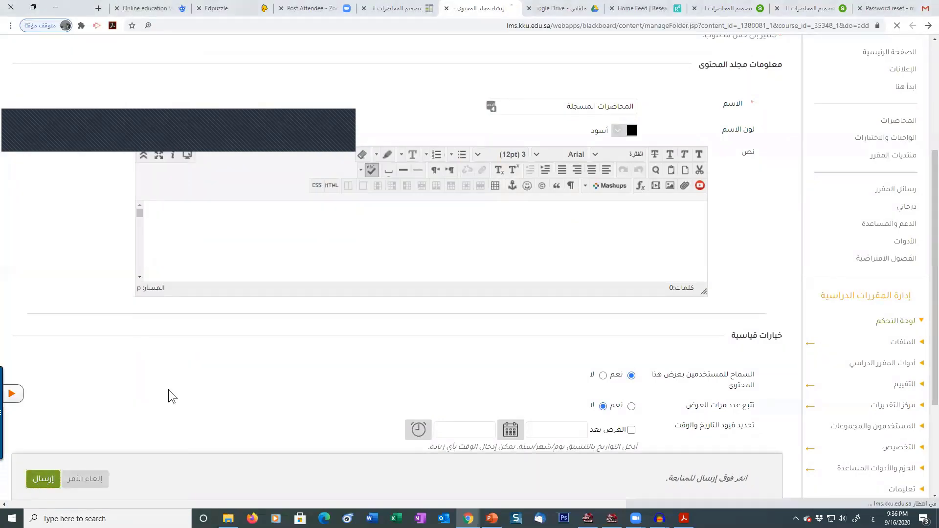
Open the المحاضرات المسجلة folder and start a new audio item in it named المحاضرة الصوتية
{"action": "scroll", "coordinate": [455, 306], "scroll_direction": "down", "scroll_amount": 4}
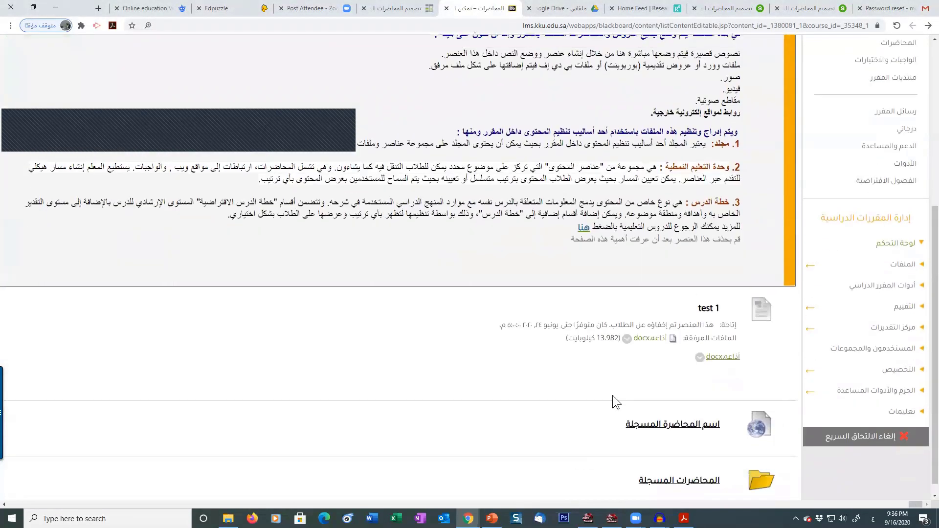
{"action": "left_click", "coordinate": [695, 472]}
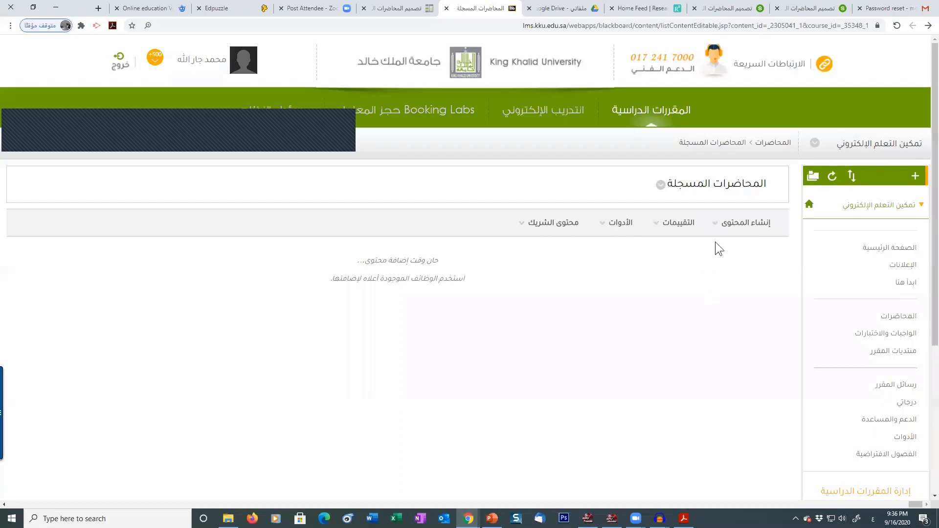
{"action": "left_click", "coordinate": [745, 223]}
{"action": "left_click", "coordinate": [473, 371]}
{"action": "left_click", "coordinate": [757, 224]}
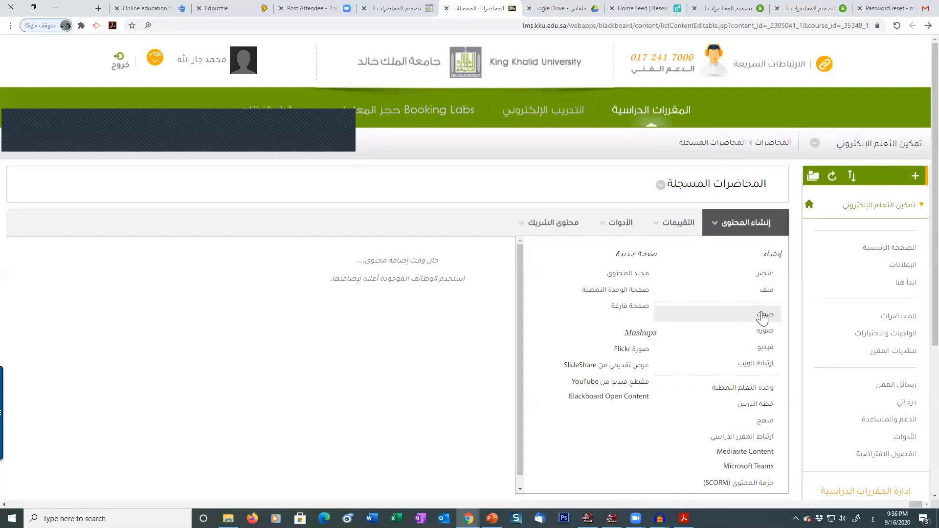
{"action": "left_click", "coordinate": [738, 317]}
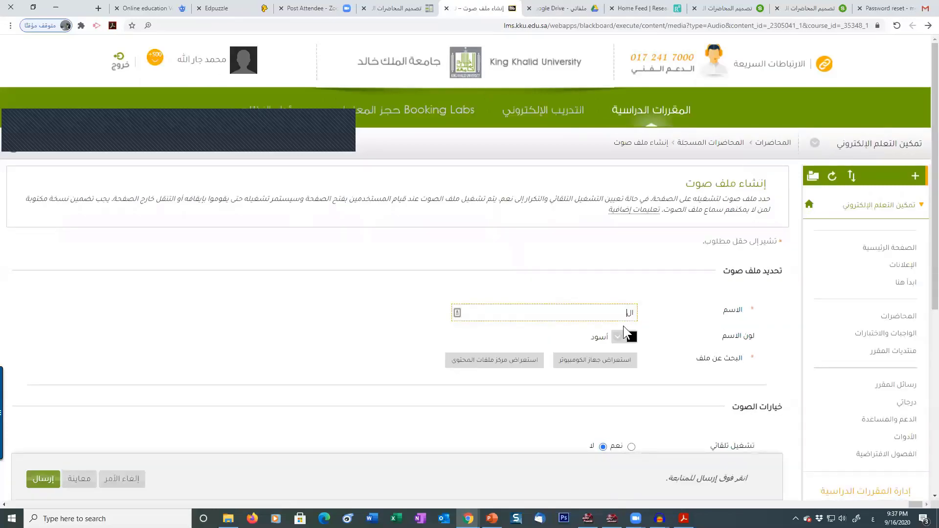
{"action": "type", "text": "المحاضرة الصوتية"}
Attach المحاضرة1.mp3 from the computer's تسجيل المحاضرات folder to the audio item and review its audio options
{"action": "scroll", "coordinate": [579, 330], "scroll_direction": "down", "scroll_amount": 1}
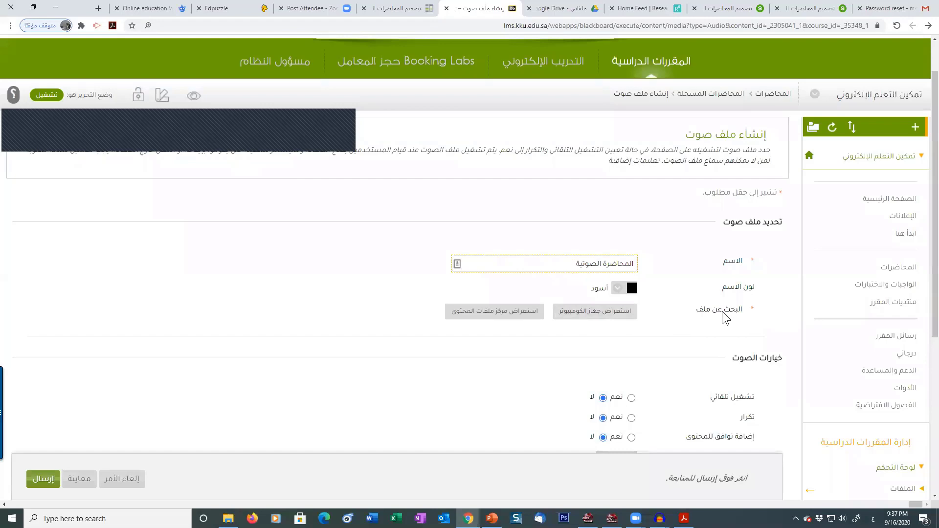
{"action": "left_click", "coordinate": [594, 319]}
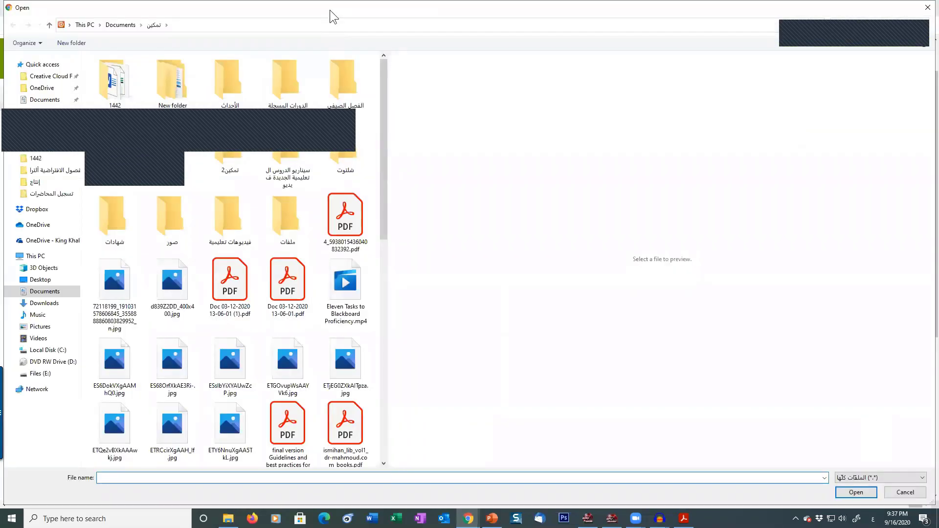
{"action": "double_click", "coordinate": [329, 9]}
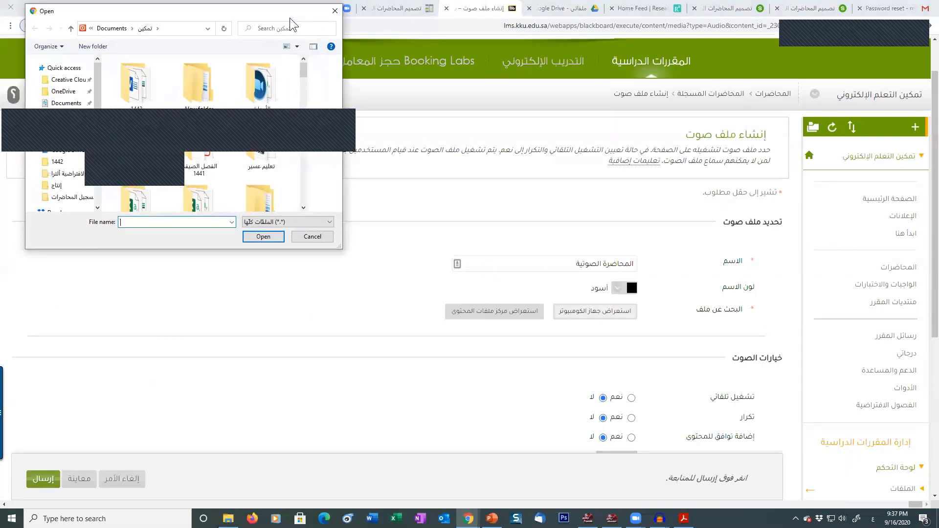
{"action": "left_click", "coordinate": [376, 346]}
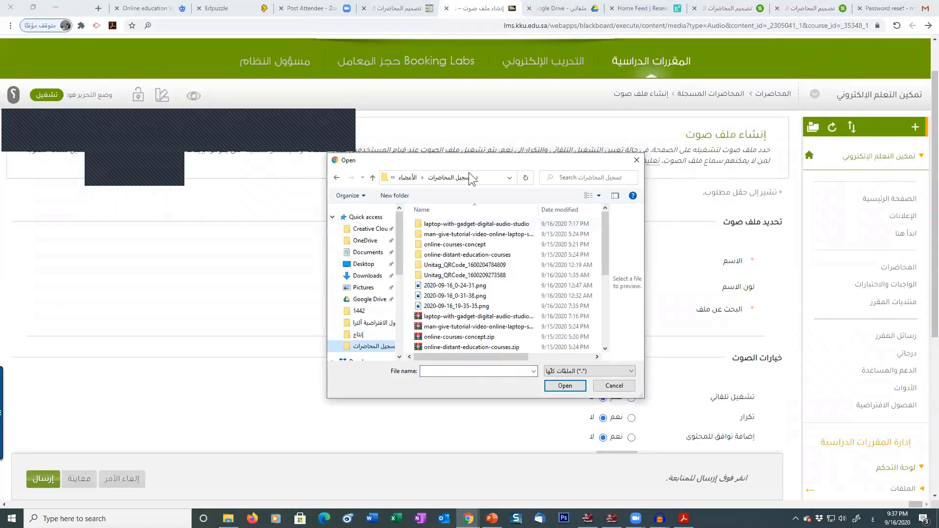
{"action": "left_click_drag", "start_coordinate": [603, 238], "coordinate": [604, 321]}
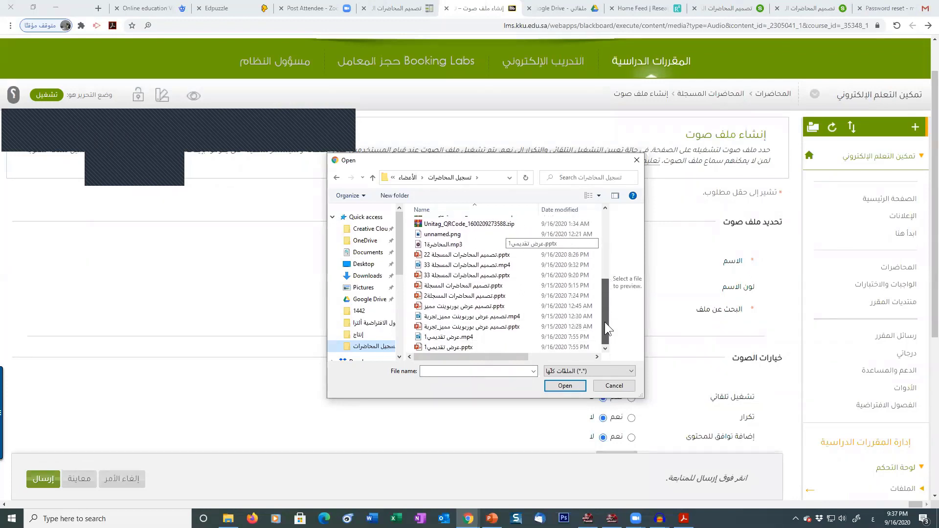
{"action": "left_click", "coordinate": [442, 244]}
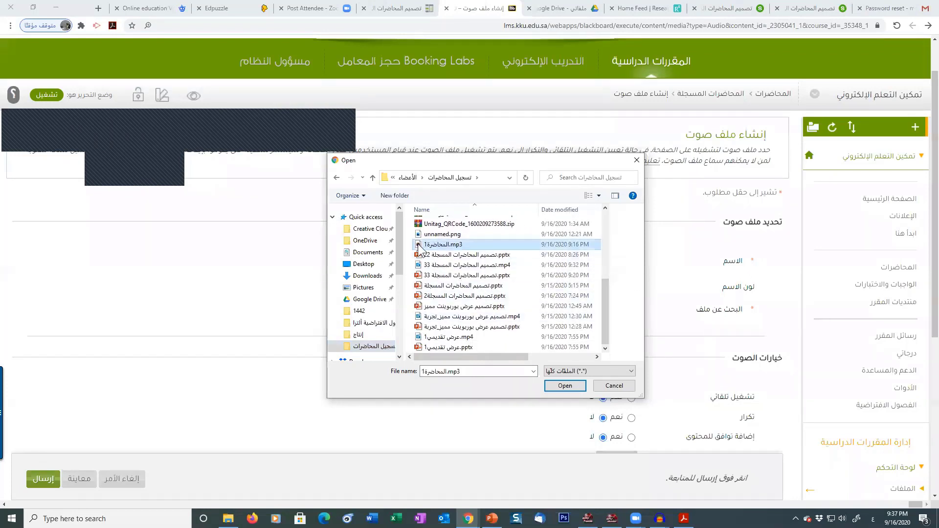
{"action": "left_click", "coordinate": [564, 386]}
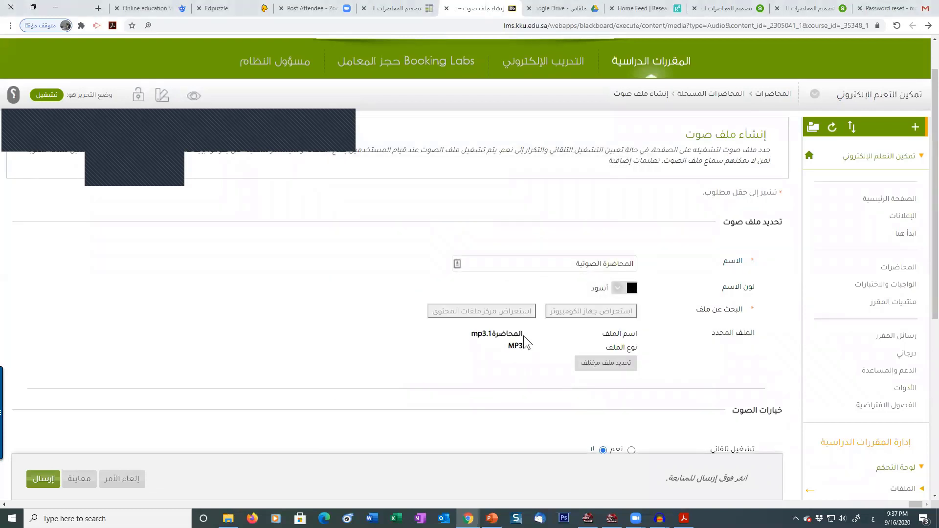
{"action": "left_click_drag", "start_coordinate": [524, 336], "coordinate": [468, 341]}
{"action": "left_click", "coordinate": [509, 351]}
{"action": "scroll", "coordinate": [467, 387], "scroll_direction": "down", "scroll_amount": 3}
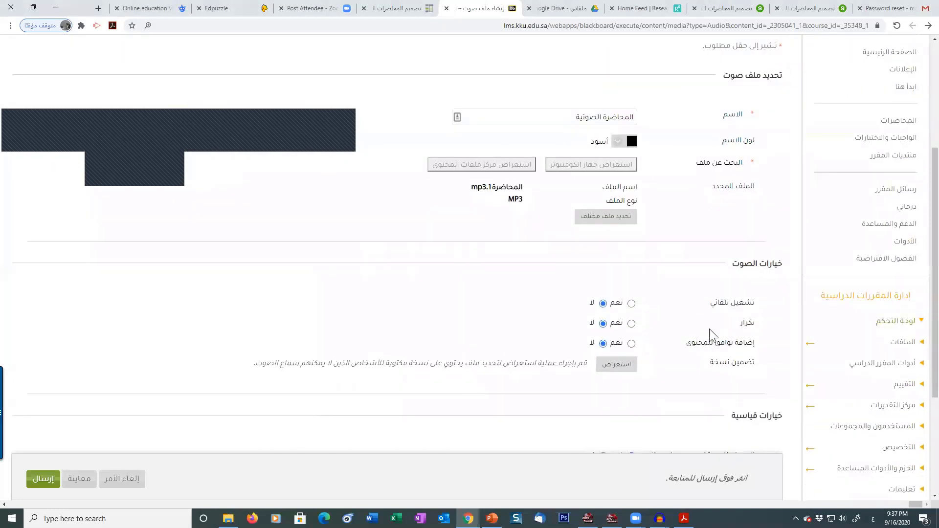
{"action": "scroll", "coordinate": [715, 356], "scroll_direction": "down", "scroll_amount": 1}
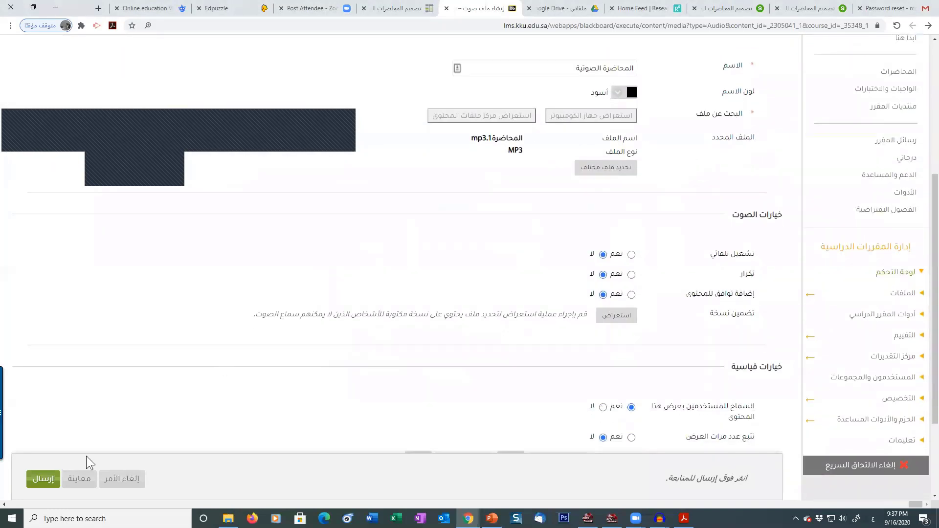
Submit the المحاضرة الصوتية audio item and test its playback in the المحاضرات المسجلة folder, pausing it partway through
{"action": "left_click", "coordinate": [42, 480]}
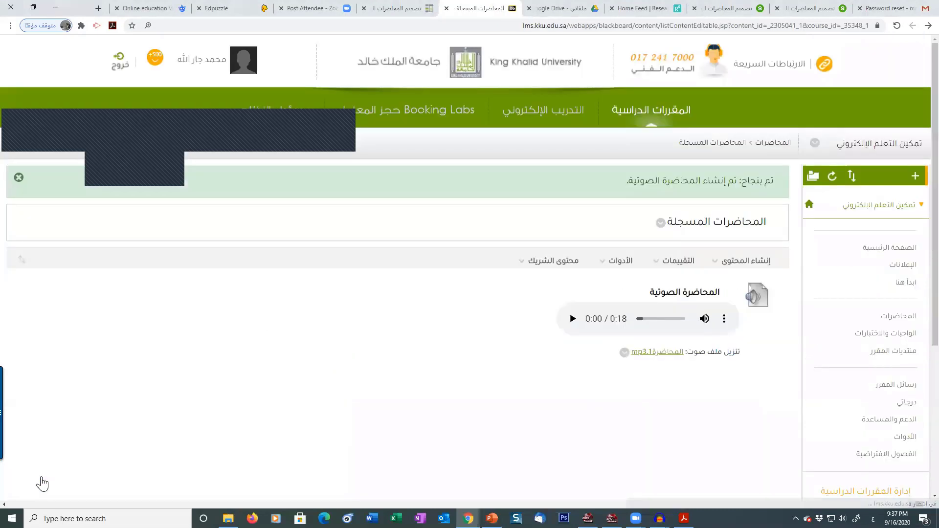
{"action": "left_click", "coordinate": [573, 318]}
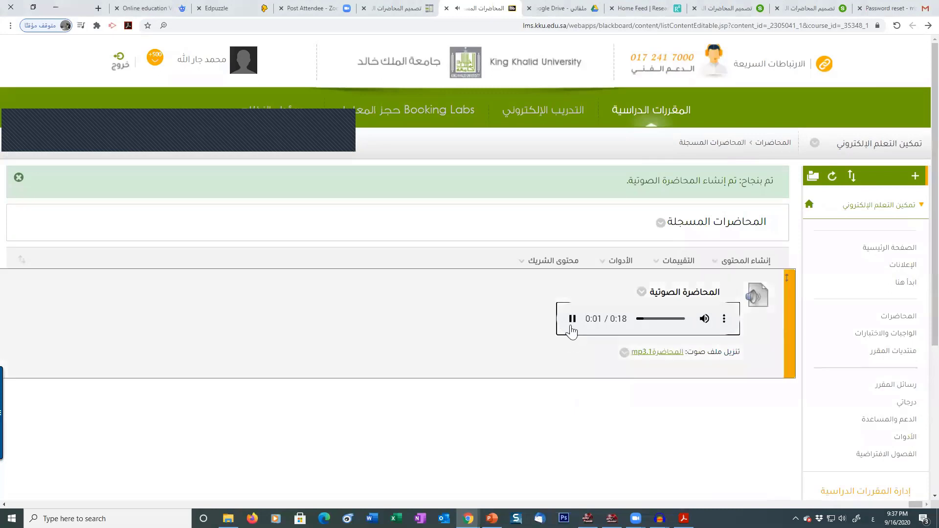
{"action": "left_click", "coordinate": [572, 322]}
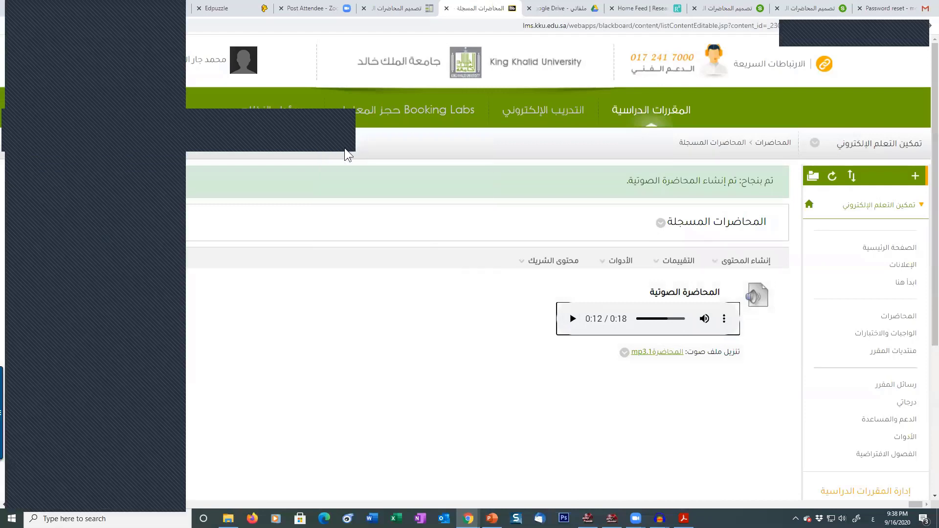
{"action": "left_click", "coordinate": [487, 214]}
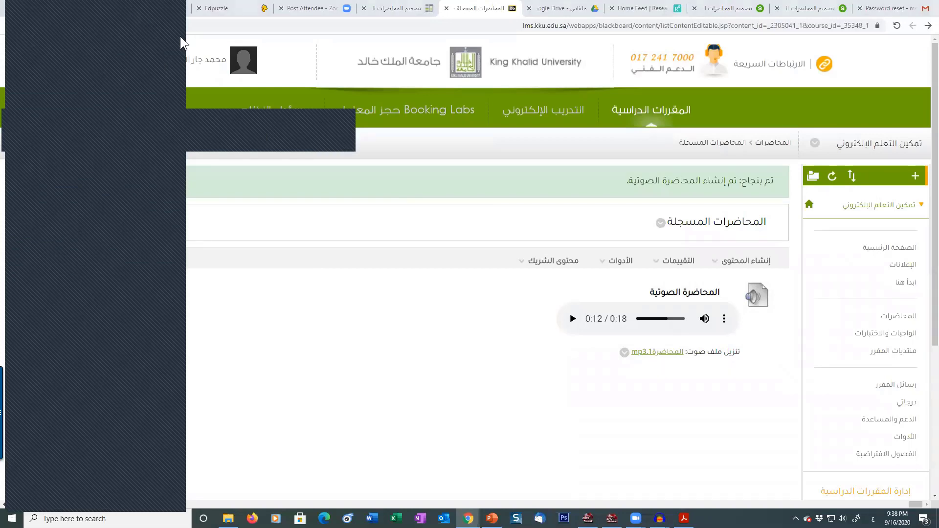
Return to the course's المحاضرات page, look over its content-adding options and reopen the المحاضرات المسجلة folder
{"action": "left_click", "coordinate": [782, 149]}
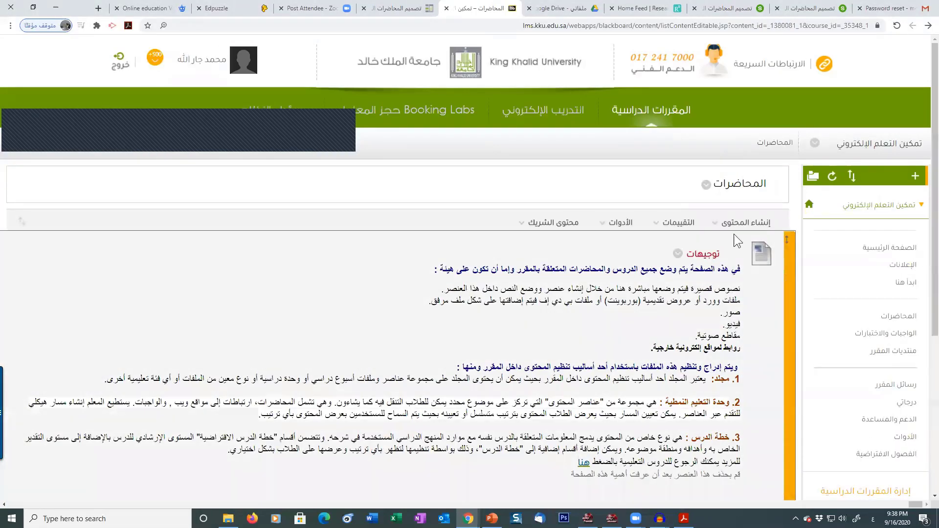
{"action": "left_click", "coordinate": [736, 225]}
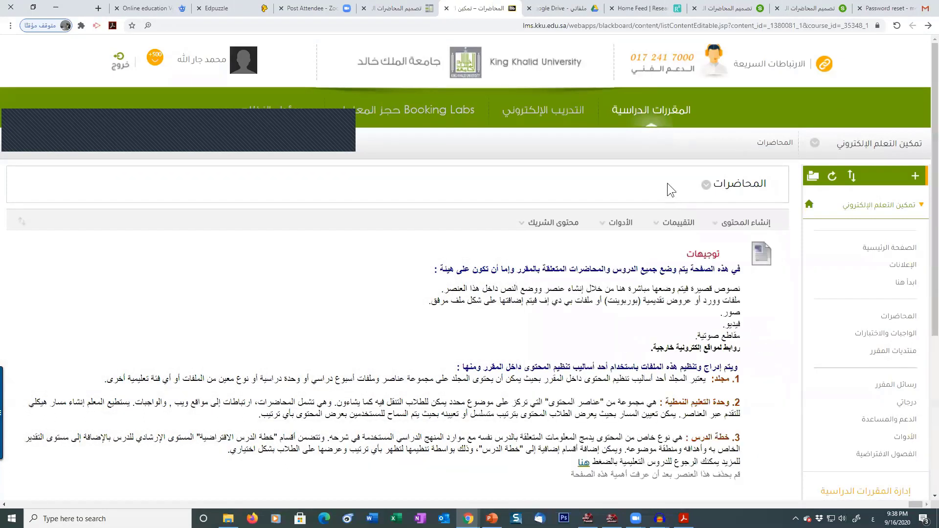
{"action": "left_click", "coordinate": [714, 222]}
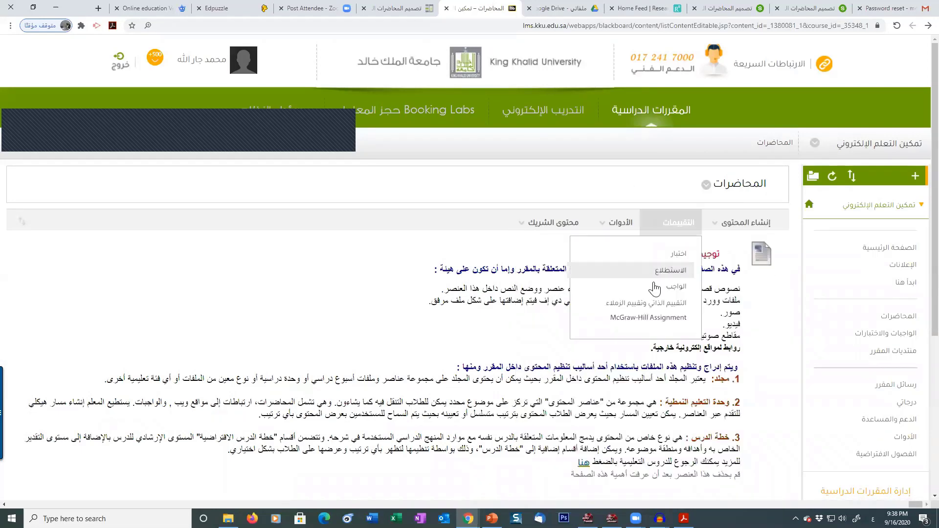
{"action": "scroll", "coordinate": [630, 244], "scroll_direction": "down", "scroll_amount": 5}
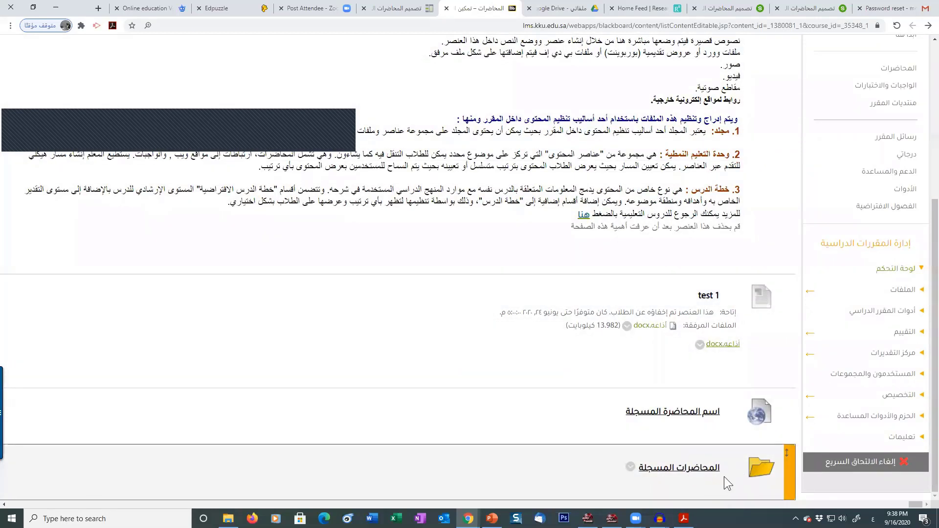
{"action": "left_click", "coordinate": [697, 469]}
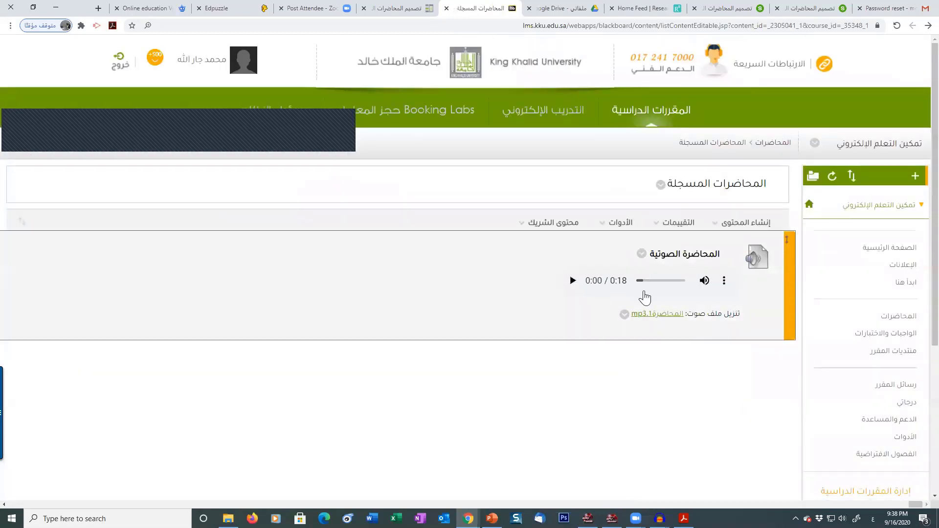
{"action": "left_click", "coordinate": [734, 226]}
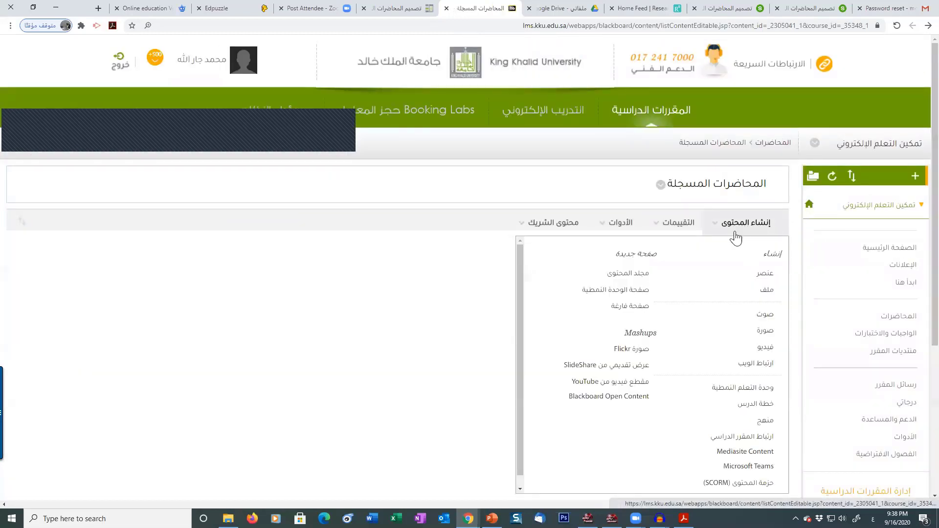
{"action": "left_click", "coordinate": [749, 321]}
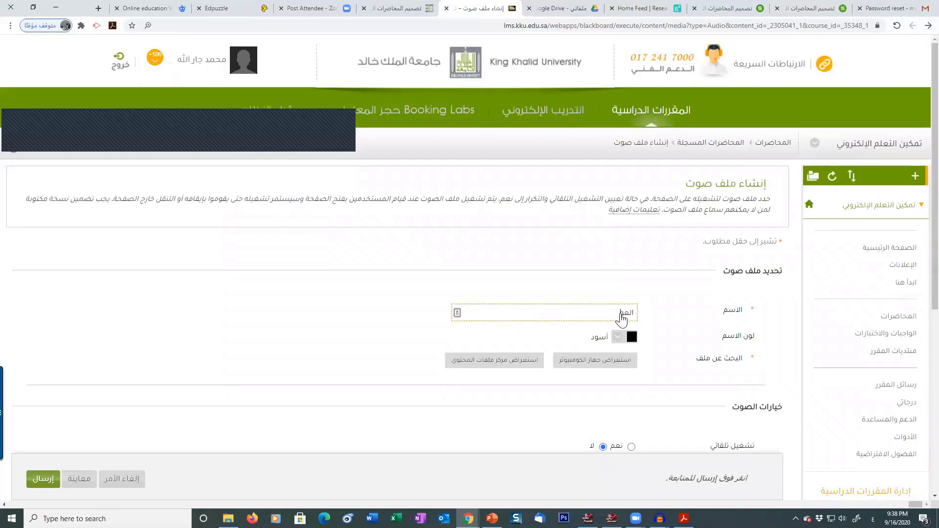
{"action": "left_click", "coordinate": [611, 365]}
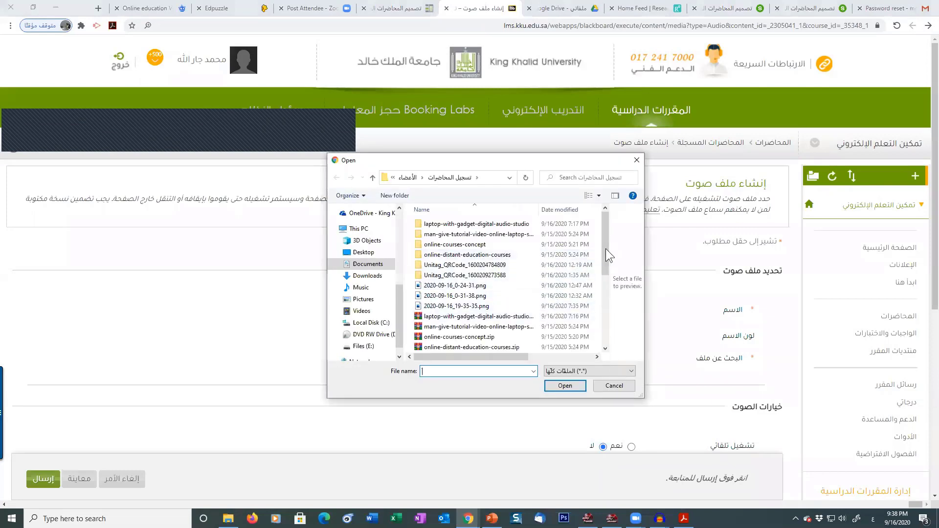
{"action": "left_click_drag", "start_coordinate": [606, 248], "coordinate": [606, 295]}
{"action": "left_click", "coordinate": [442, 286]}
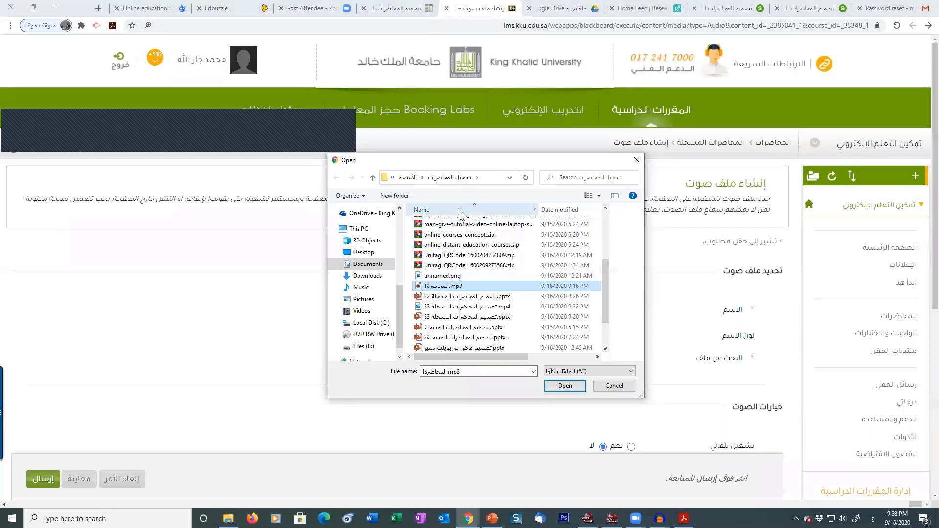
{"action": "left_click", "coordinate": [568, 387]}
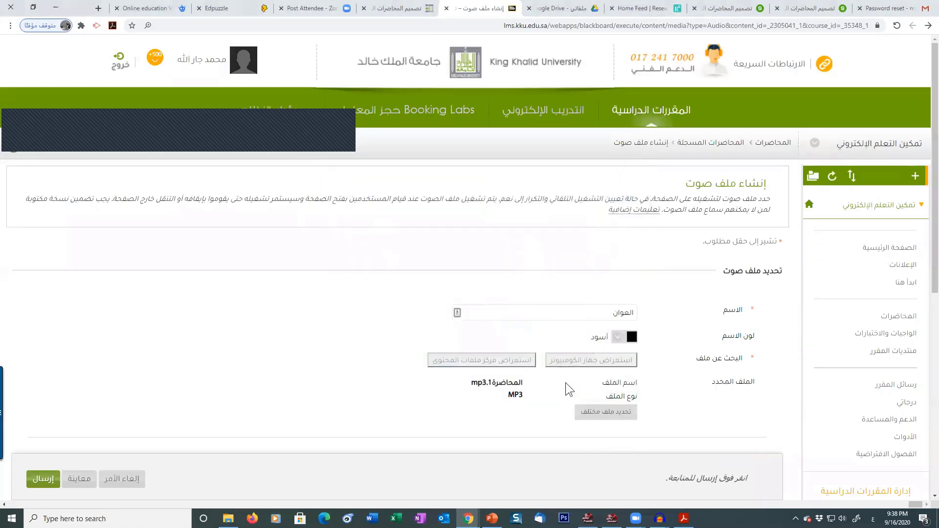
{"action": "left_click_drag", "start_coordinate": [526, 386], "coordinate": [451, 387]}
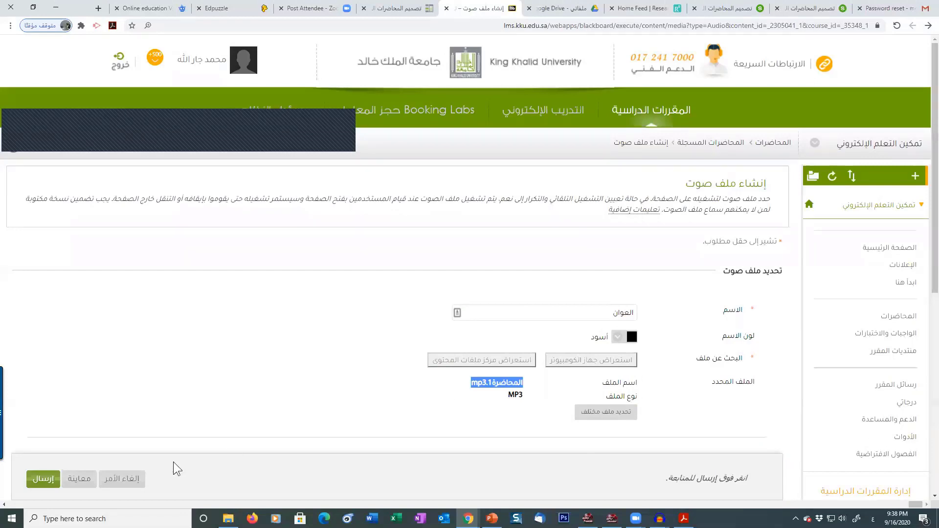
{"action": "left_click", "coordinate": [139, 484]}
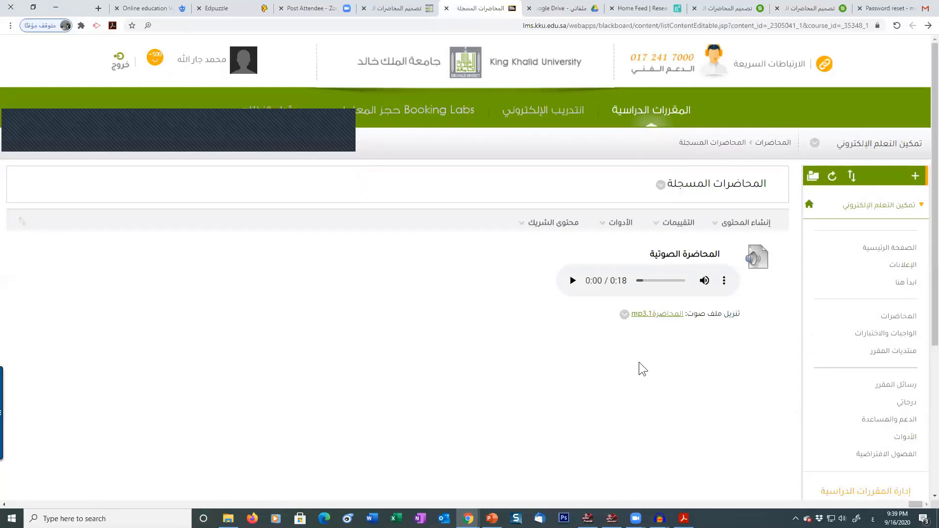
Start a video item named المحاضرة 1 in the folder and attach تصميم المحاضرات المسجلة 33.mp4 from the computer
{"action": "left_click", "coordinate": [739, 227]}
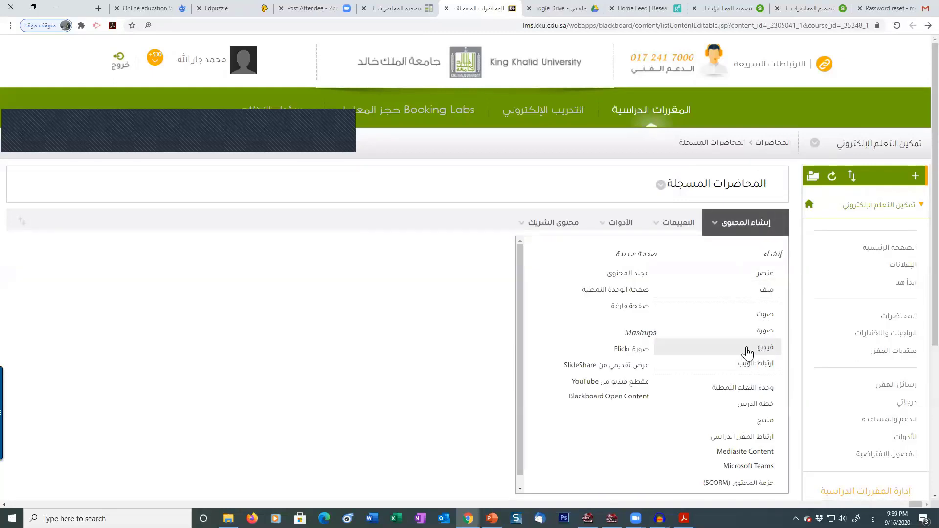
{"action": "left_click", "coordinate": [763, 353]}
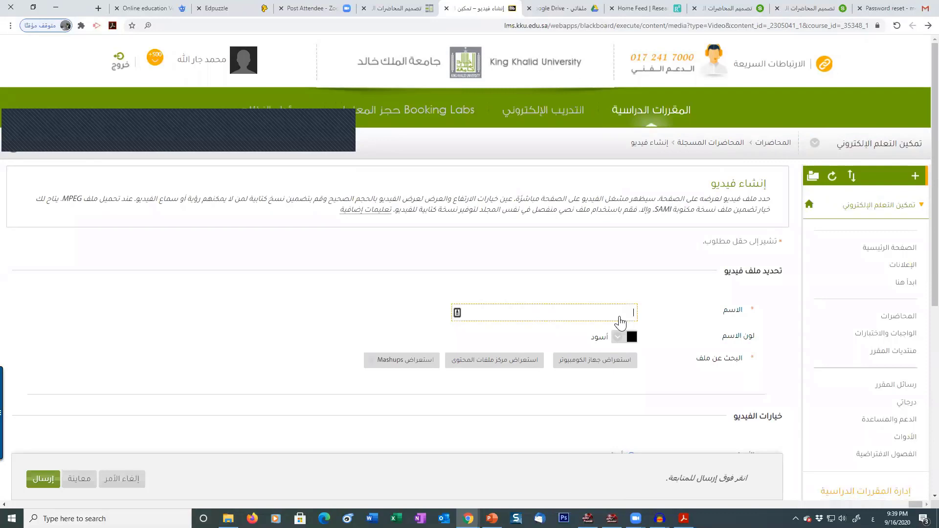
{"action": "type", "text": "المحاضرة 1"}
{"action": "left_click", "coordinate": [600, 363]}
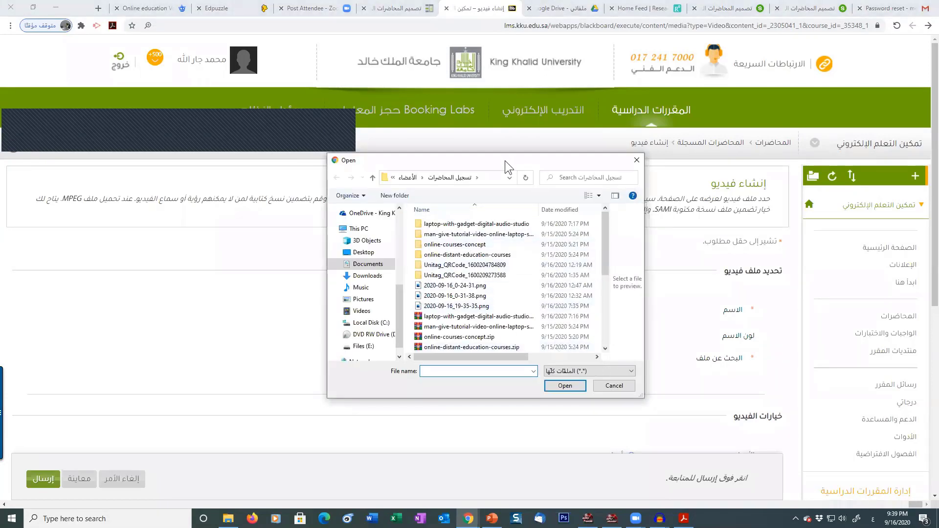
{"action": "left_click_drag", "start_coordinate": [504, 160], "coordinate": [502, 147]}
{"action": "left_click_drag", "start_coordinate": [601, 224], "coordinate": [603, 284]}
{"action": "left_click", "coordinate": [456, 267]}
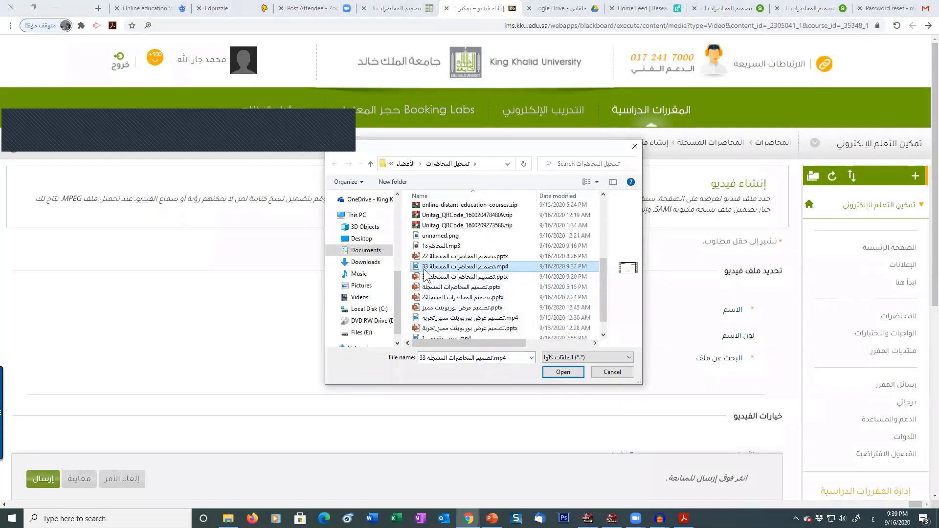
{"action": "left_click", "coordinate": [562, 372]}
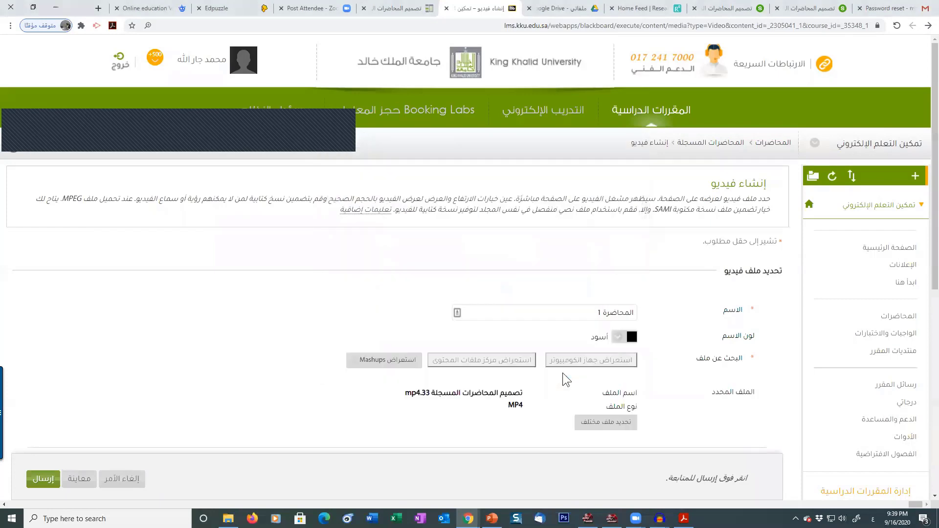
Review the attached file and the video options, keeping the defaults, and preview and submit the المحاضرة 1 video item
{"action": "triple_click", "coordinate": [435, 393]}
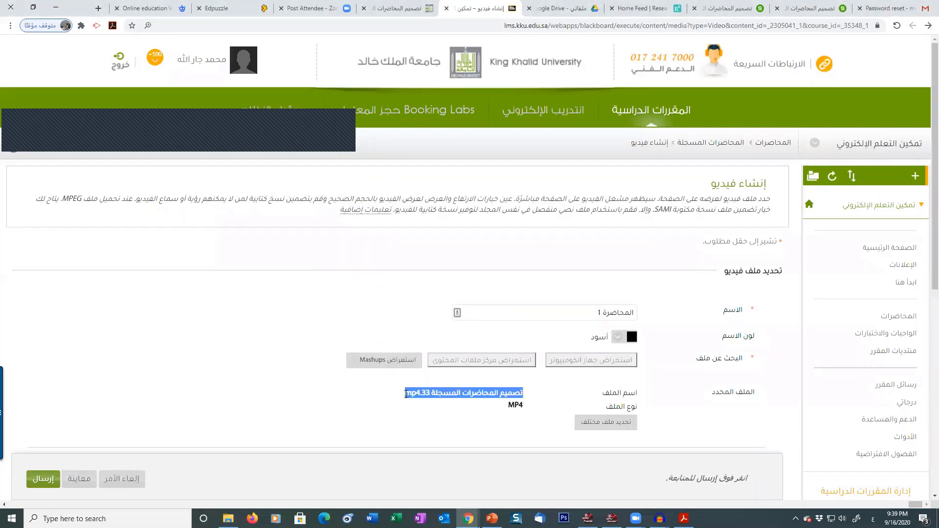
{"action": "left_click_drag", "start_coordinate": [524, 409], "coordinate": [509, 406]}
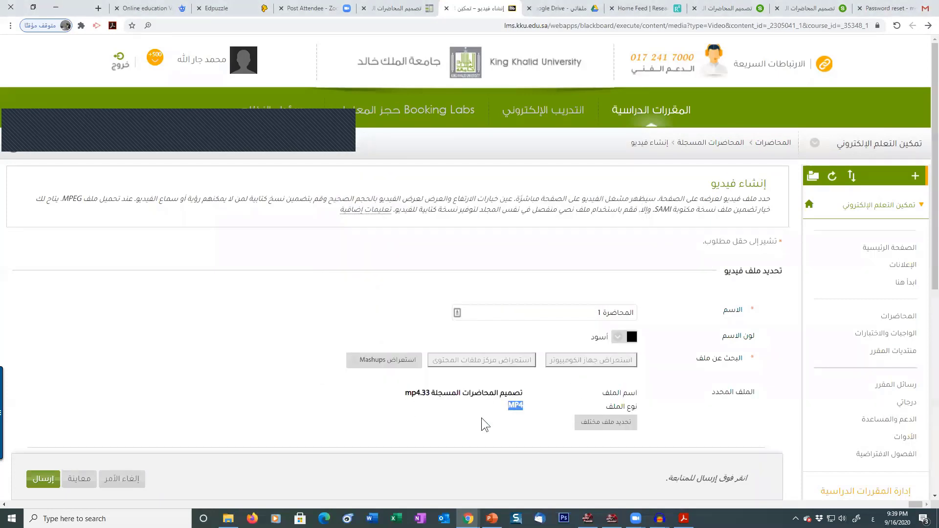
{"action": "scroll", "coordinate": [481, 418], "scroll_direction": "down", "scroll_amount": 3}
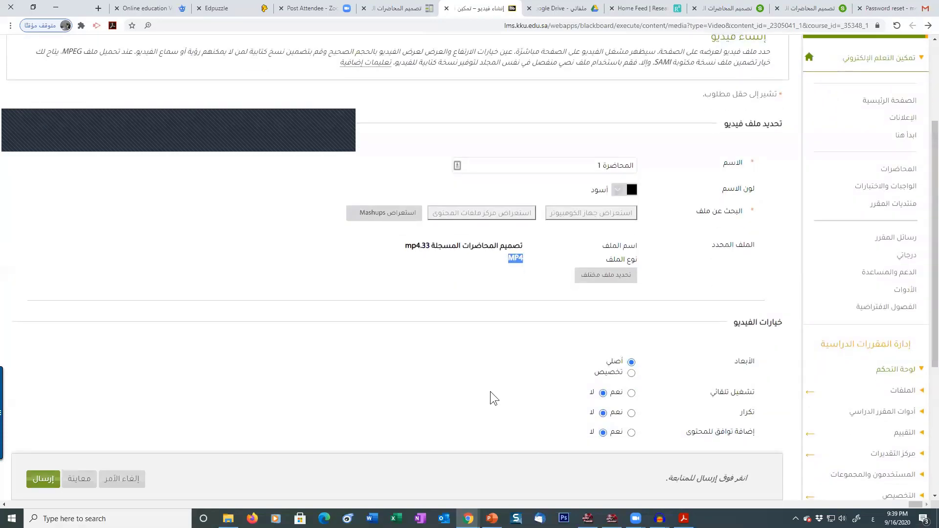
{"action": "scroll", "coordinate": [490, 391], "scroll_direction": "down", "scroll_amount": 1}
{"action": "scroll", "coordinate": [733, 327], "scroll_direction": "down", "scroll_amount": 4}
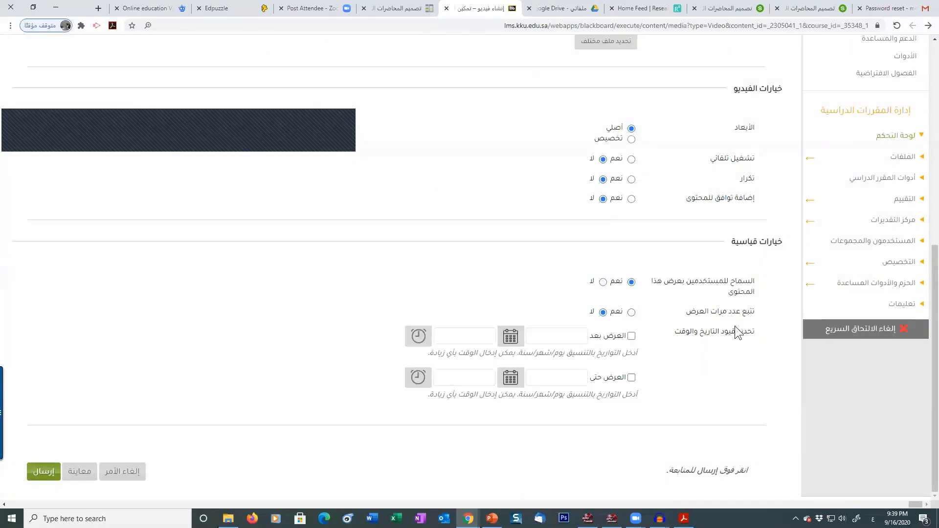
{"action": "scroll", "coordinate": [733, 327], "scroll_direction": "up", "scroll_amount": 4}
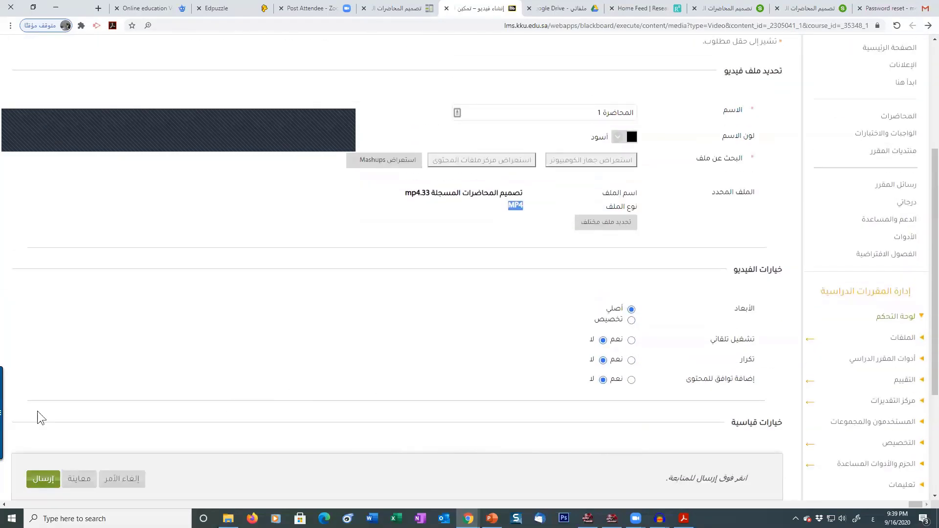
{"action": "left_click", "coordinate": [86, 483]}
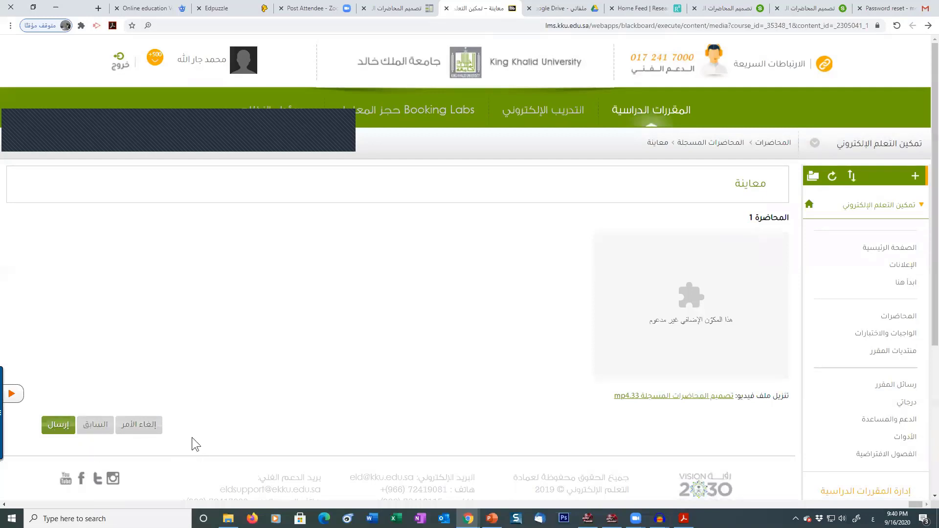
{"action": "left_click", "coordinate": [62, 430]}
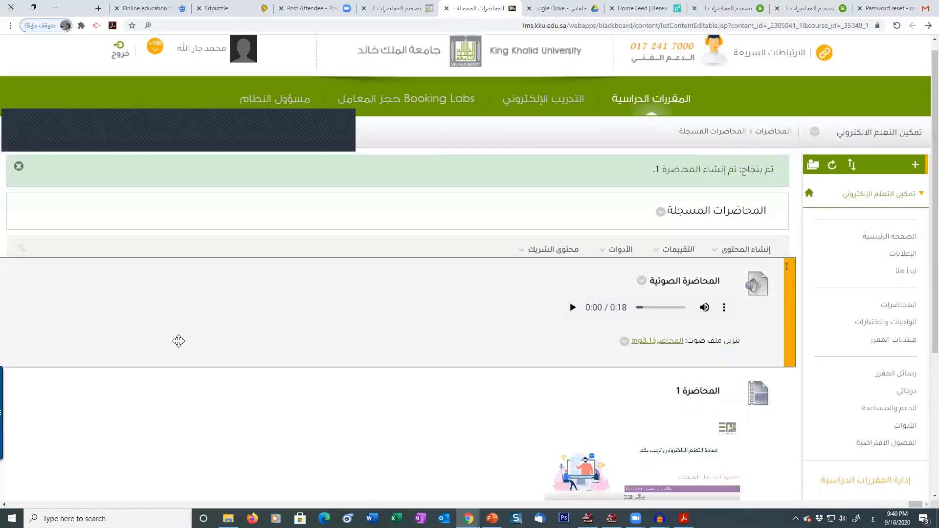
Play the المحاضرة 1 video, check it in full screen, pause it and show its download and picture-in-picture options
{"action": "scroll", "coordinate": [316, 304], "scroll_direction": "down", "scroll_amount": 2}
{"action": "scroll", "coordinate": [317, 304], "scroll_direction": "down", "scroll_amount": 1}
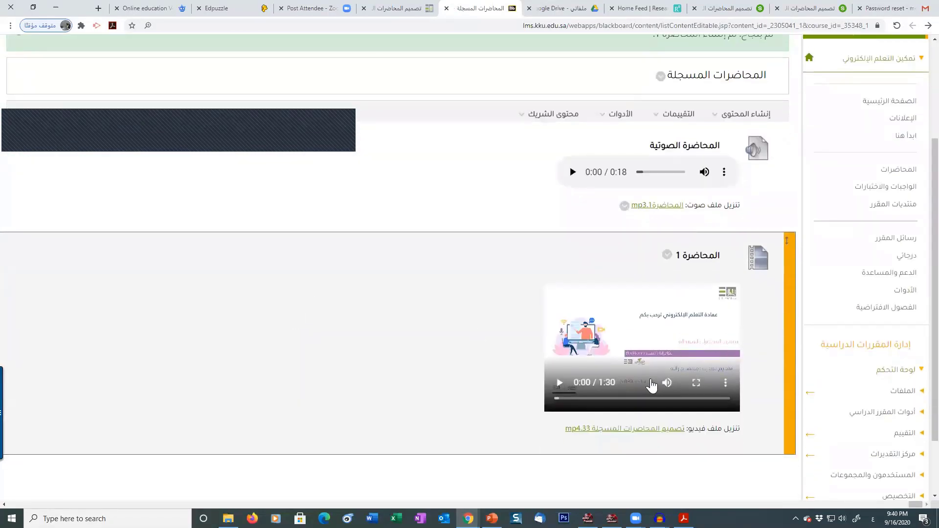
{"action": "left_click", "coordinate": [560, 384]}
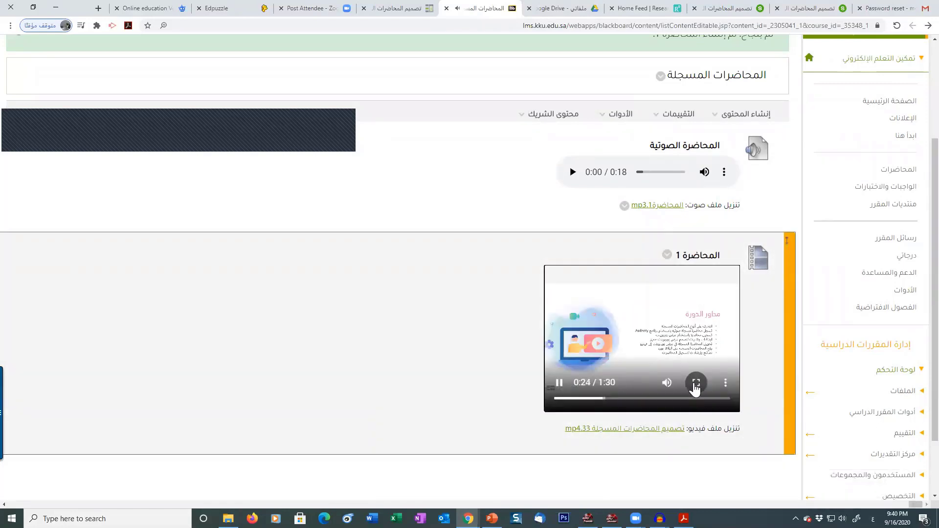
{"action": "left_click", "coordinate": [693, 383]}
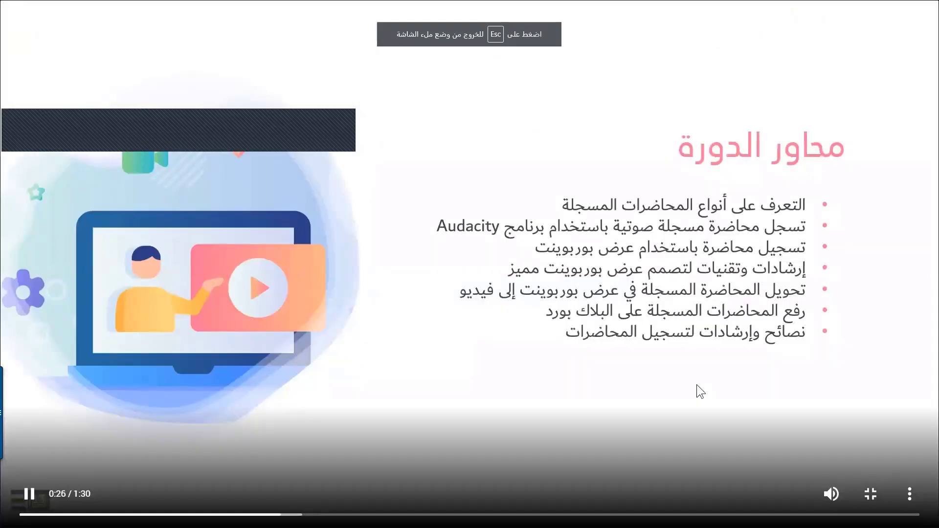
{"action": "key", "text": "Escape"}
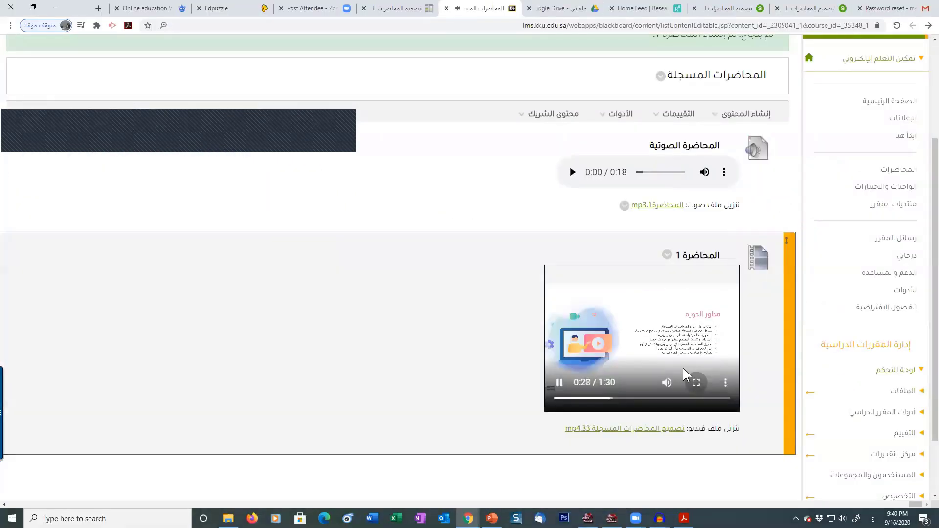
{"action": "left_click", "coordinate": [725, 383]}
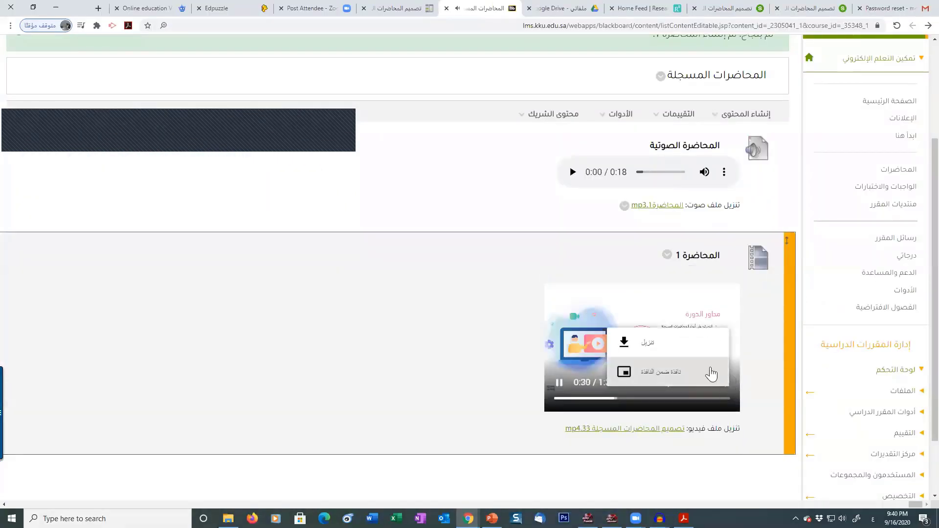
{"action": "left_click", "coordinate": [558, 383]}
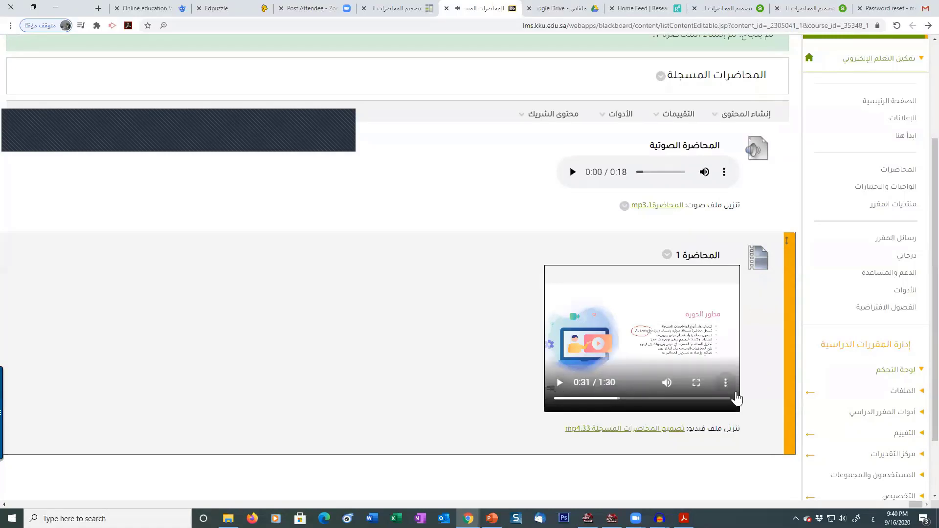
{"action": "left_click", "coordinate": [725, 384]}
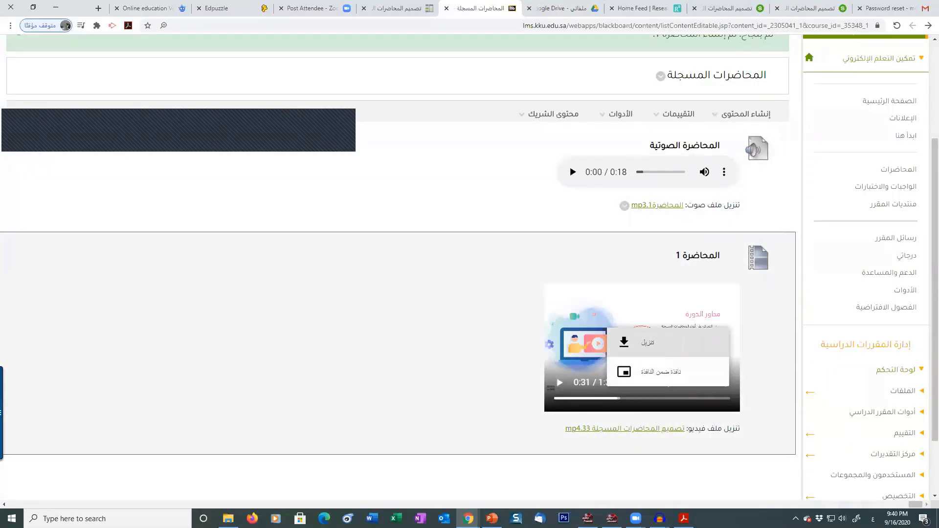
Dismiss the video's options, switch to PowerPoint and open the recent presentation تصميم المحاضرات المسجلة 22.pptx
{"action": "left_click", "coordinate": [457, 469]}
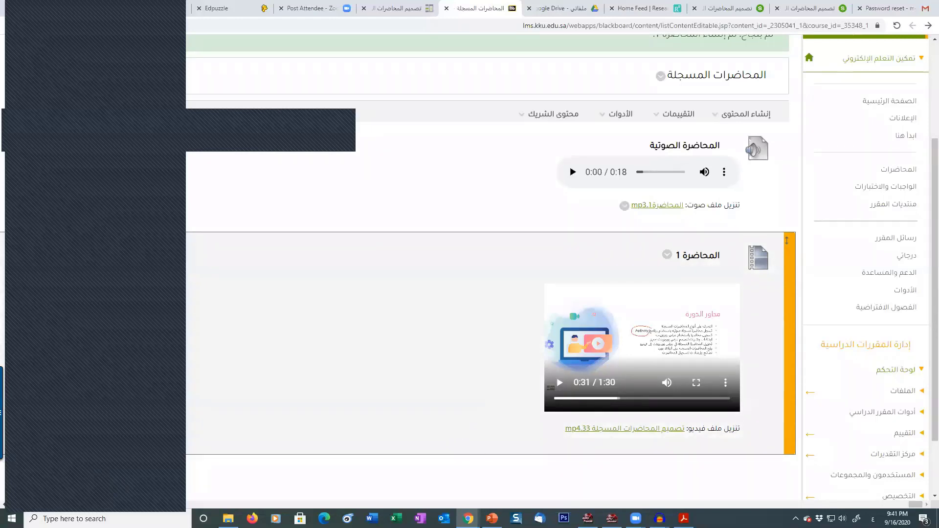
{"action": "left_click", "coordinate": [491, 518]}
{"action": "left_click", "coordinate": [925, 24]}
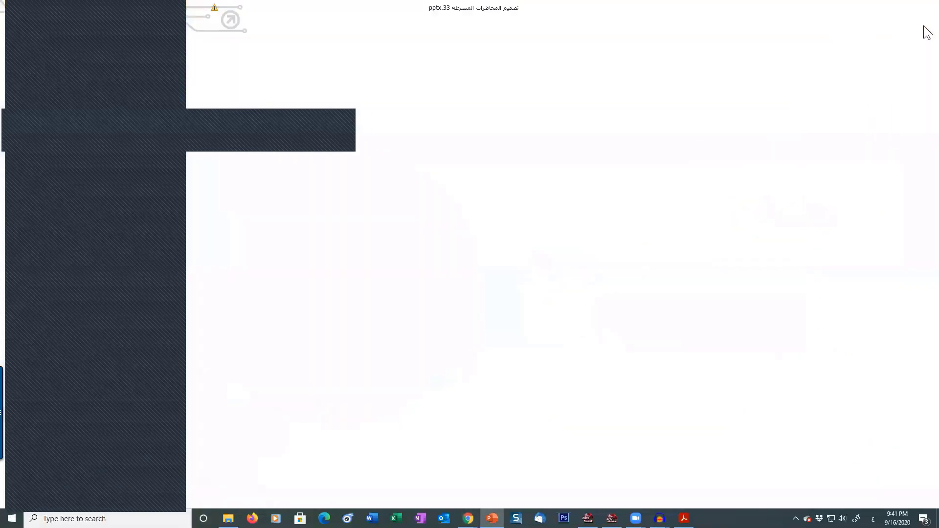
{"action": "left_click", "coordinate": [914, 89]}
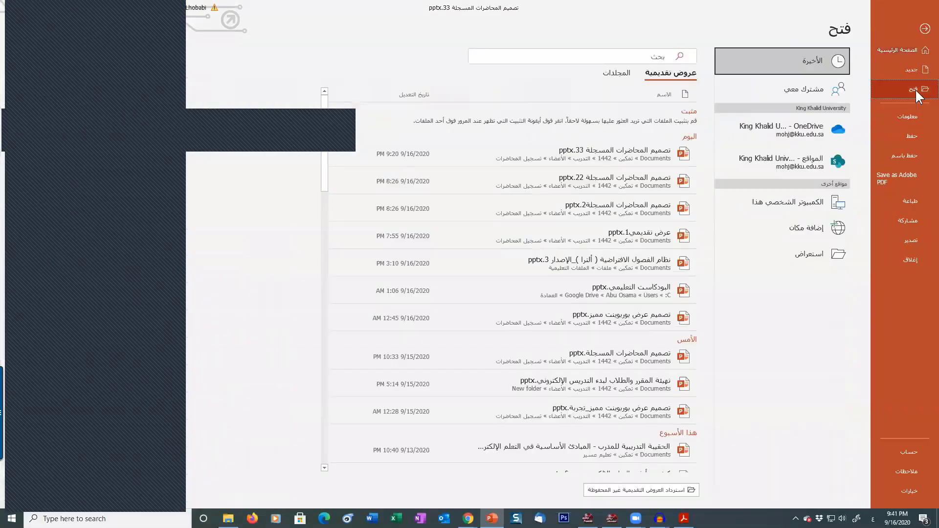
{"action": "left_click", "coordinate": [603, 186]}
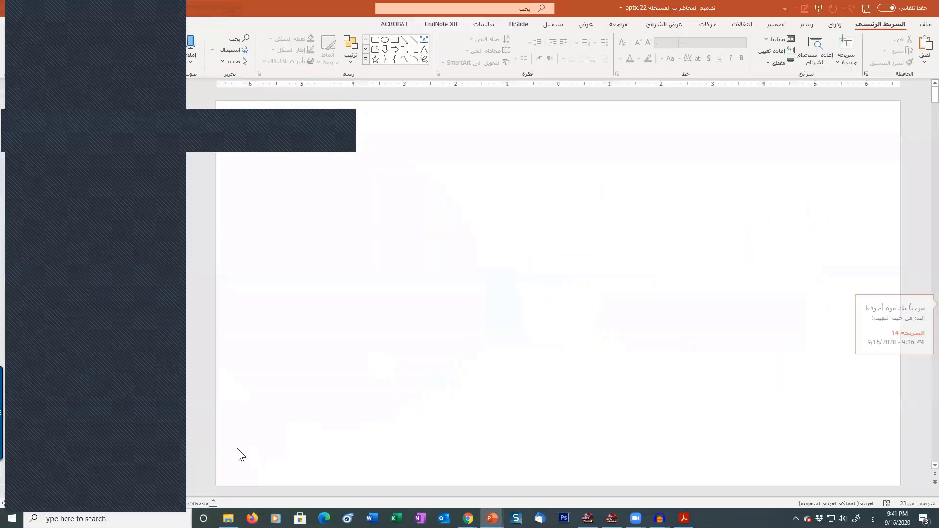
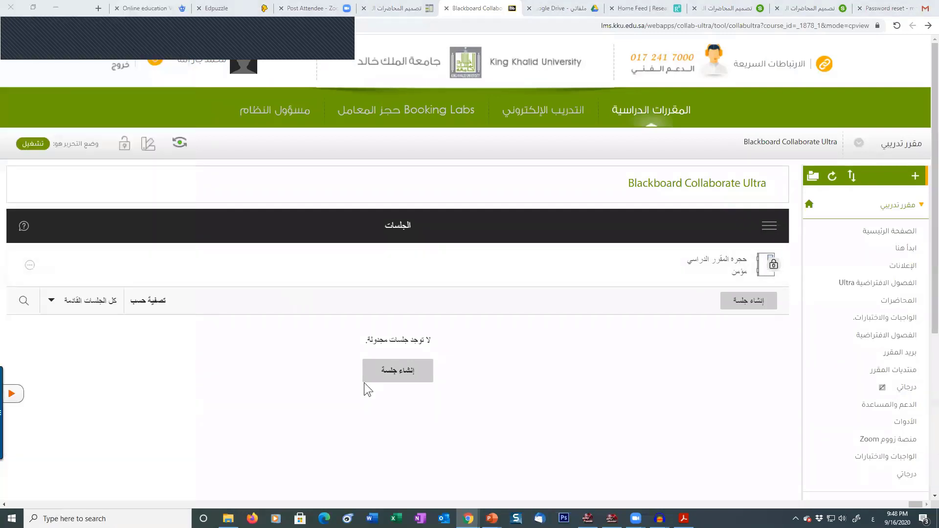
Create a Collaborate session named لسيلسيبل with the default event details and close its details
{"action": "left_click", "coordinate": [391, 373]}
{"action": "type", "text": "لسيبسيب"}
{"action": "scroll", "coordinate": [204, 281], "scroll_direction": "down", "scroll_amount": 4}
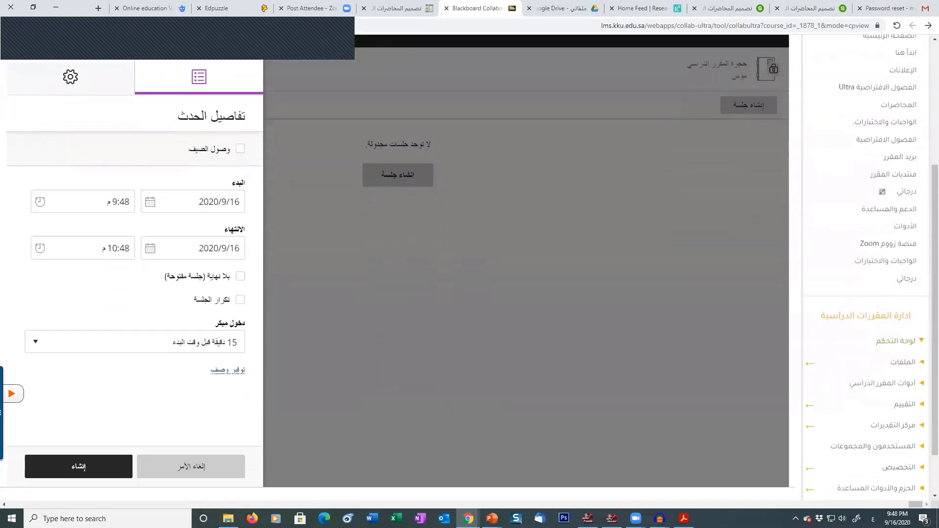
{"action": "left_click", "coordinate": [104, 475]}
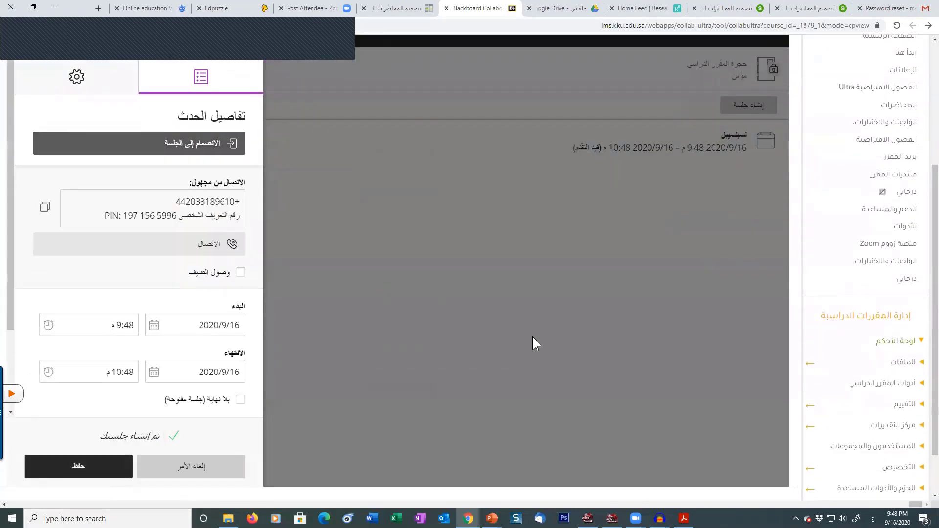
{"action": "left_click", "coordinate": [532, 336]}
Filter the sessions to كل الجلسات السابقة, look through the list and show the options of the تجربة session dated 2019/9/5
{"action": "scroll", "coordinate": [354, 272], "scroll_direction": "up", "scroll_amount": 3}
{"action": "left_click", "coordinate": [84, 252]}
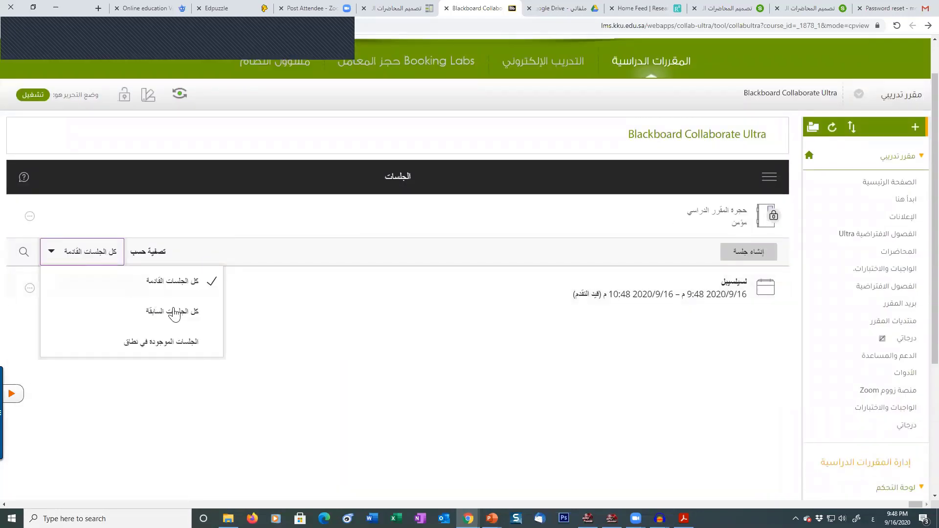
{"action": "left_click", "coordinate": [188, 323]}
{"action": "scroll", "coordinate": [440, 355], "scroll_direction": "down", "scroll_amount": 3}
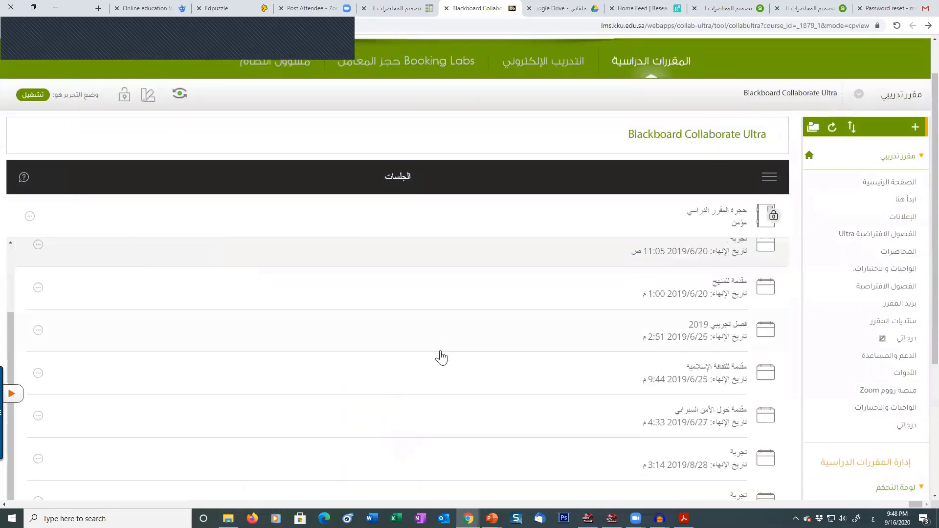
{"action": "scroll", "coordinate": [186, 370], "scroll_direction": "down", "scroll_amount": 3}
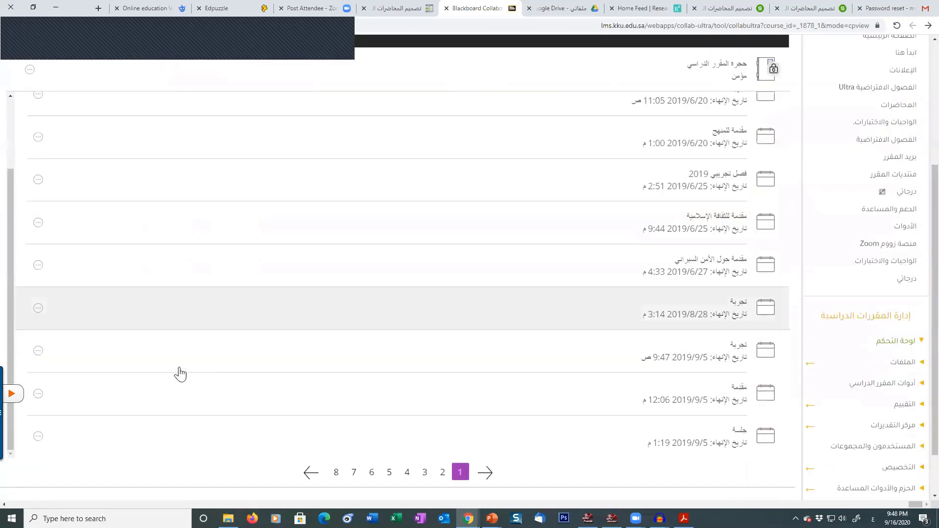
{"action": "left_click", "coordinate": [38, 351]}
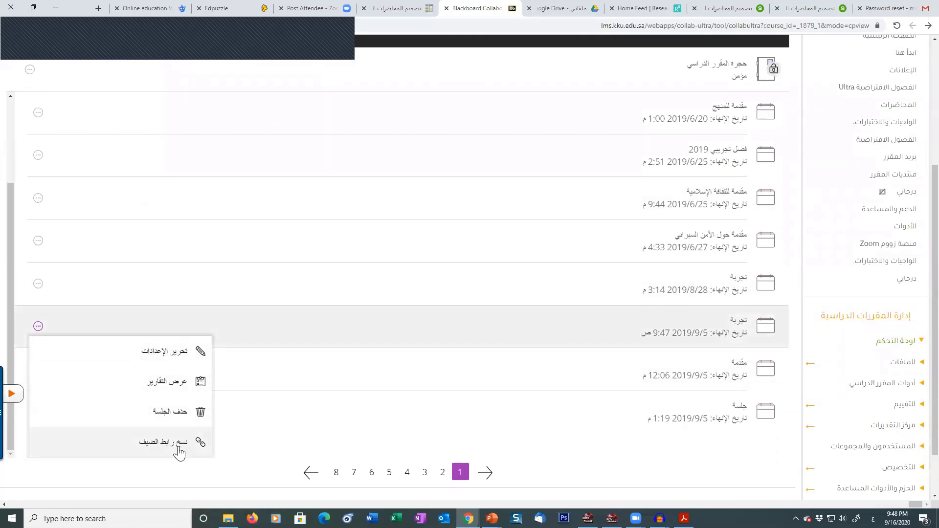
{"action": "left_click", "coordinate": [179, 442]}
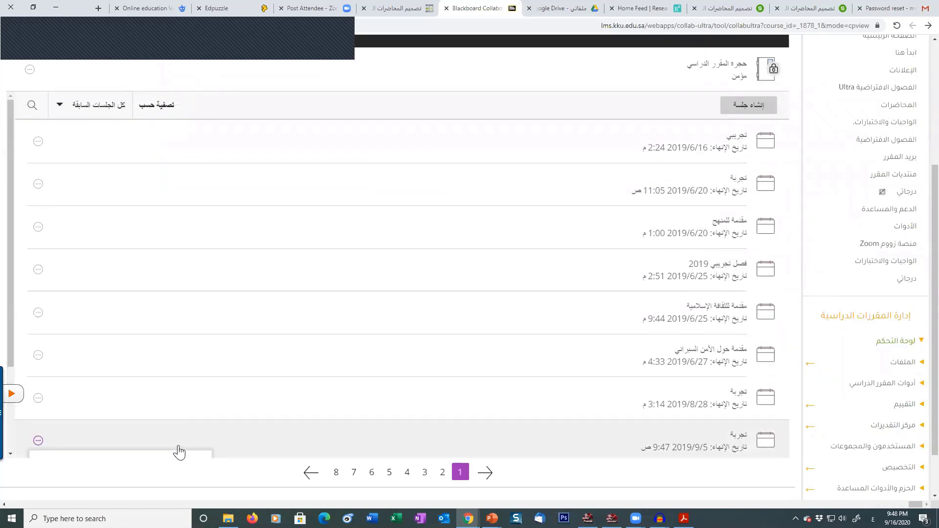
{"action": "scroll", "coordinate": [545, 150], "scroll_direction": "up", "scroll_amount": 4}
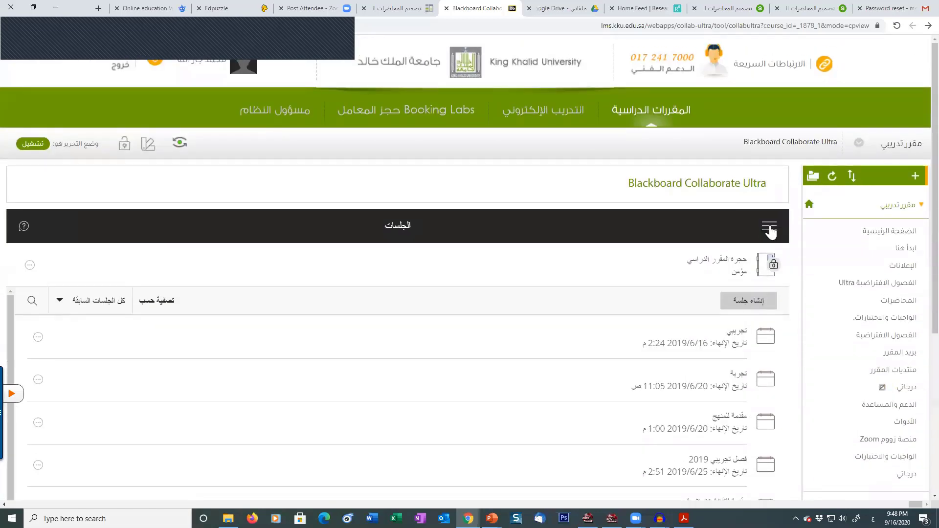
Go from the sessions list to the التسجيلات page of Blackboard Collaborate
{"action": "left_click", "coordinate": [769, 228]}
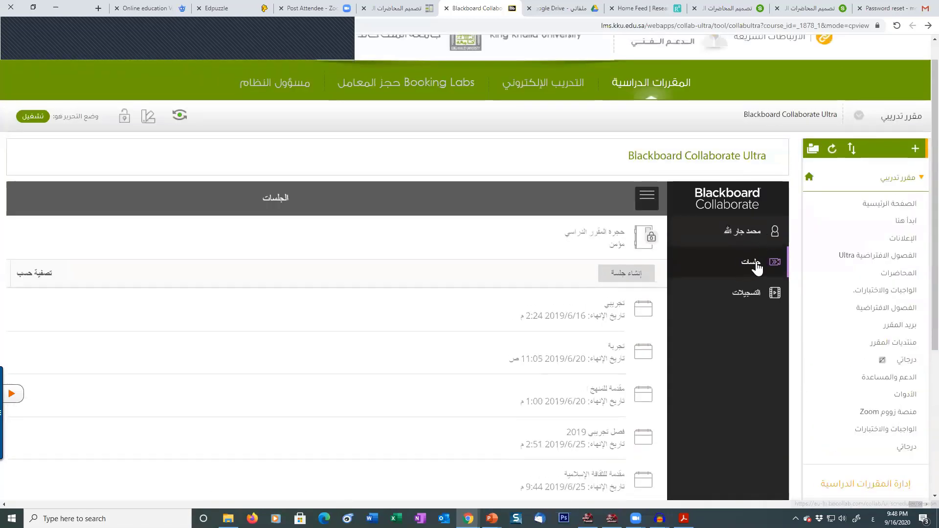
{"action": "scroll", "coordinate": [758, 266], "scroll_direction": "down", "scroll_amount": 3}
{"action": "scroll", "coordinate": [741, 269], "scroll_direction": "up", "scroll_amount": 4}
{"action": "left_click", "coordinate": [639, 227]}
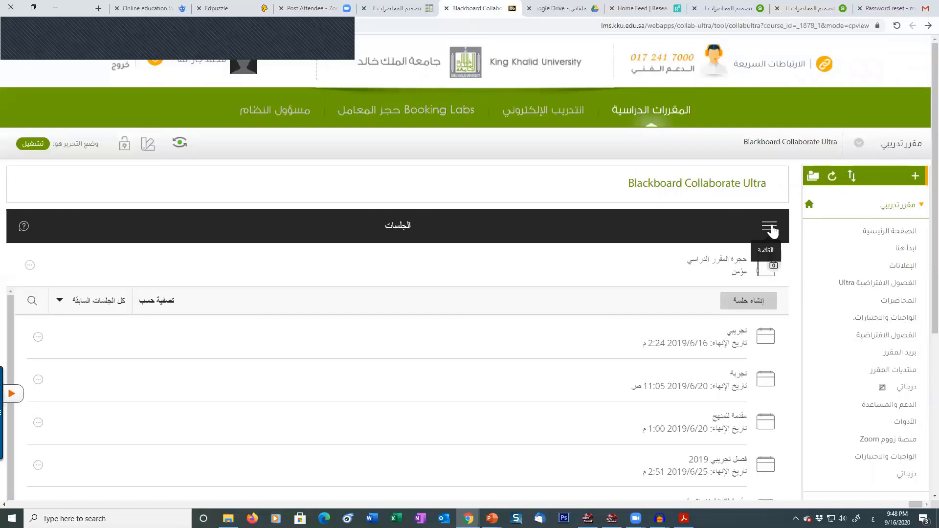
{"action": "left_click", "coordinate": [769, 229]}
{"action": "scroll", "coordinate": [768, 227], "scroll_direction": "down", "scroll_amount": 3}
{"action": "left_click", "coordinate": [759, 197]}
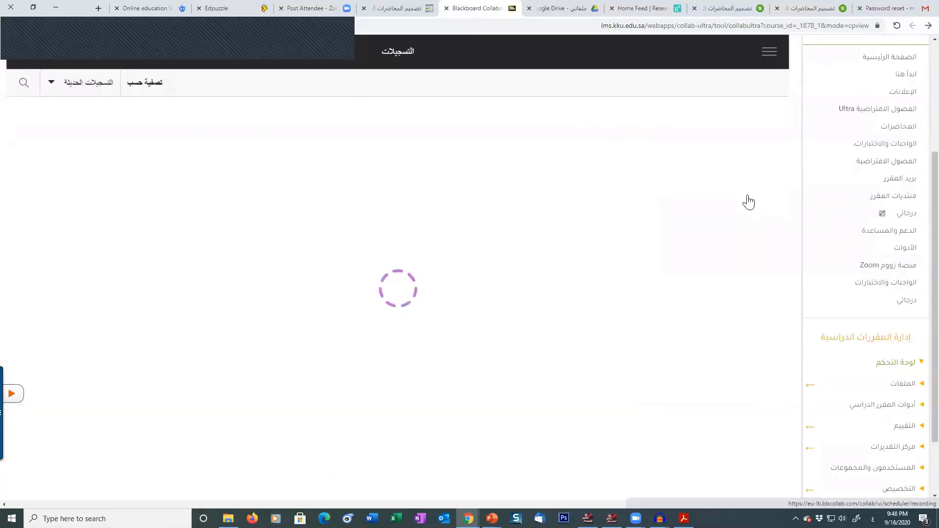
Filter the recordings by التسجيلات الموجودة في نطاق, with the date range starting on 2020/8/1
{"action": "scroll", "coordinate": [650, 255], "scroll_direction": "up", "scroll_amount": 2}
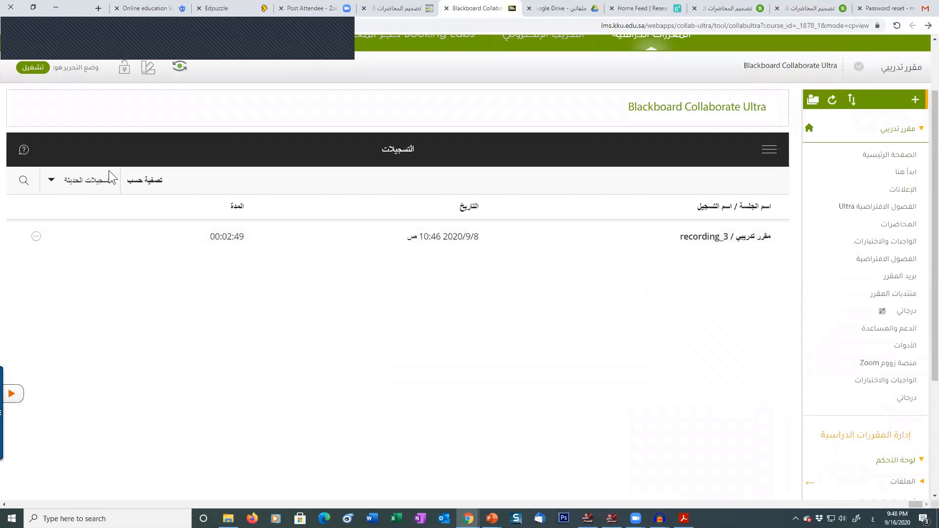
{"action": "left_click", "coordinate": [88, 189]}
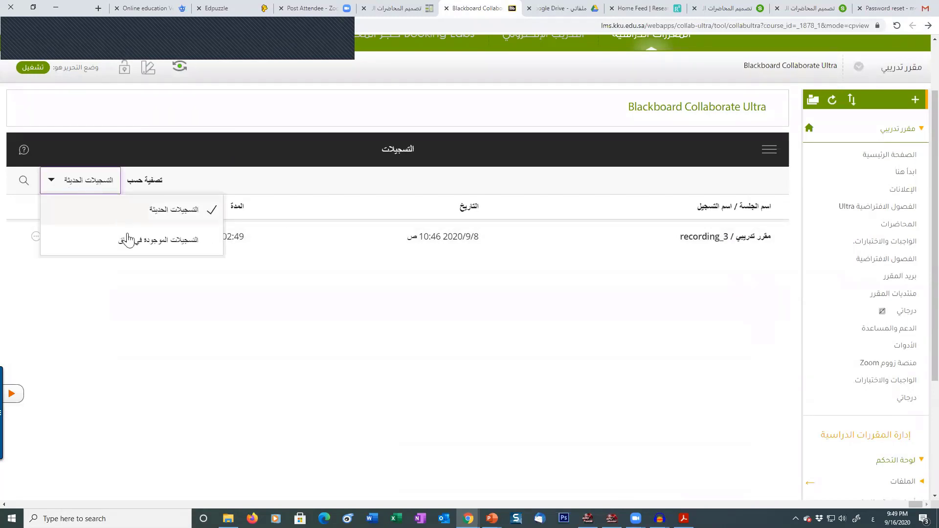
{"action": "left_click", "coordinate": [154, 251]}
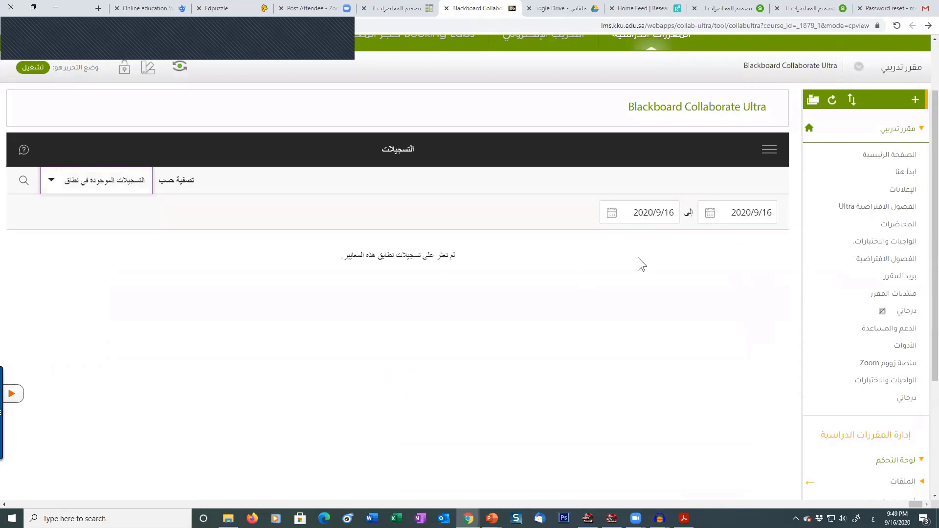
{"action": "left_click", "coordinate": [709, 213]}
{"action": "left_click", "coordinate": [708, 236]}
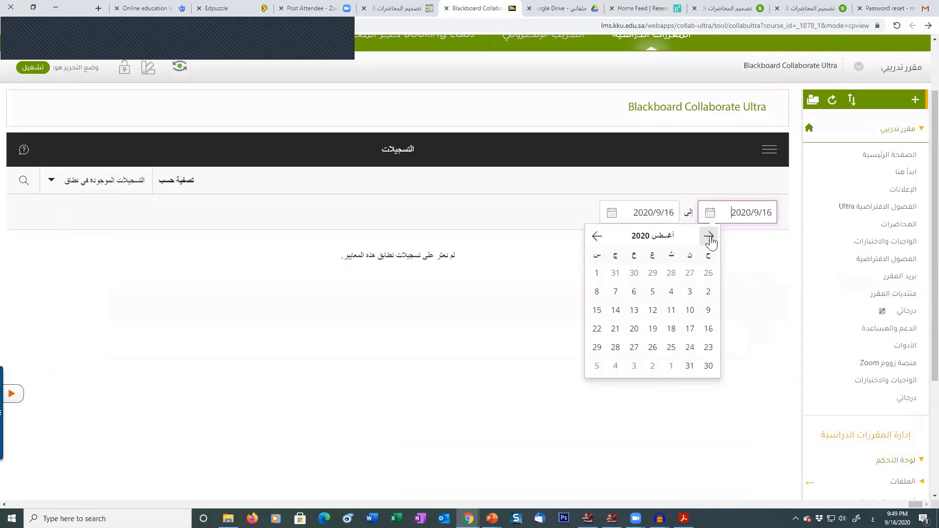
{"action": "left_click", "coordinate": [597, 274]}
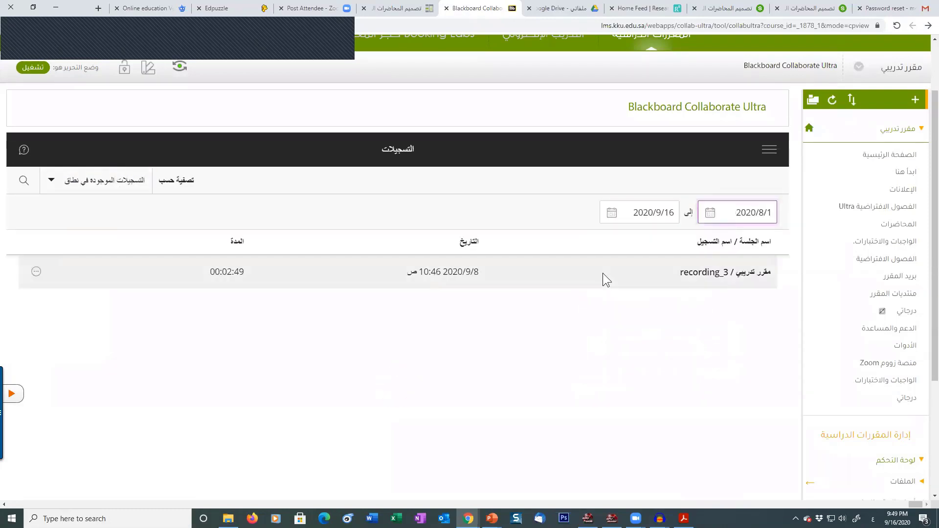
Set the start date of the recordings' date range back to 2019/10/27
{"action": "left_click", "coordinate": [710, 213]}
{"action": "double_click", "coordinate": [709, 236]}
{"action": "double_click", "coordinate": [708, 236]}
{"action": "double_click", "coordinate": [709, 236]}
{"action": "double_click", "coordinate": [708, 236]}
{"action": "left_click", "coordinate": [709, 236]}
{"action": "left_click", "coordinate": [709, 275]}
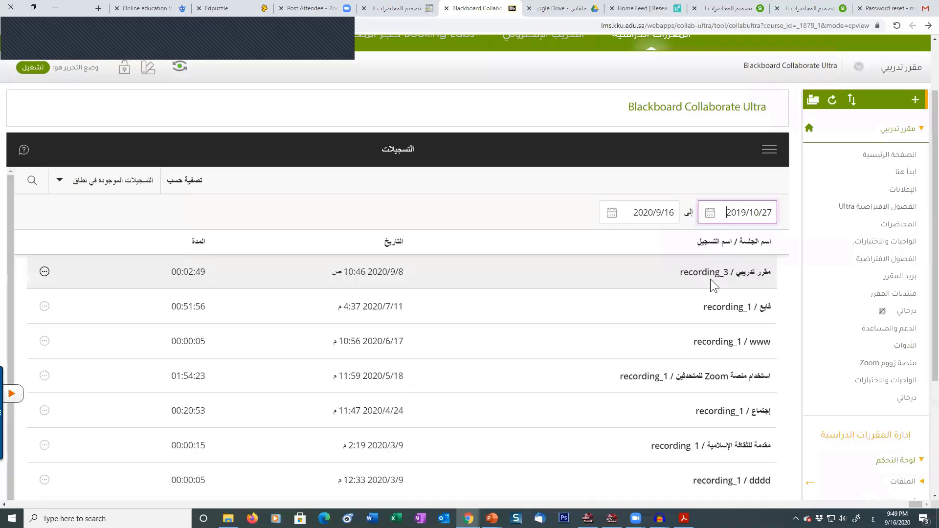
Look through the filtered list of recordings, examining their names, dates and durations
{"action": "scroll", "coordinate": [679, 280], "scroll_direction": "down", "scroll_amount": 1}
{"action": "scroll", "coordinate": [675, 290], "scroll_direction": "down", "scroll_amount": 3}
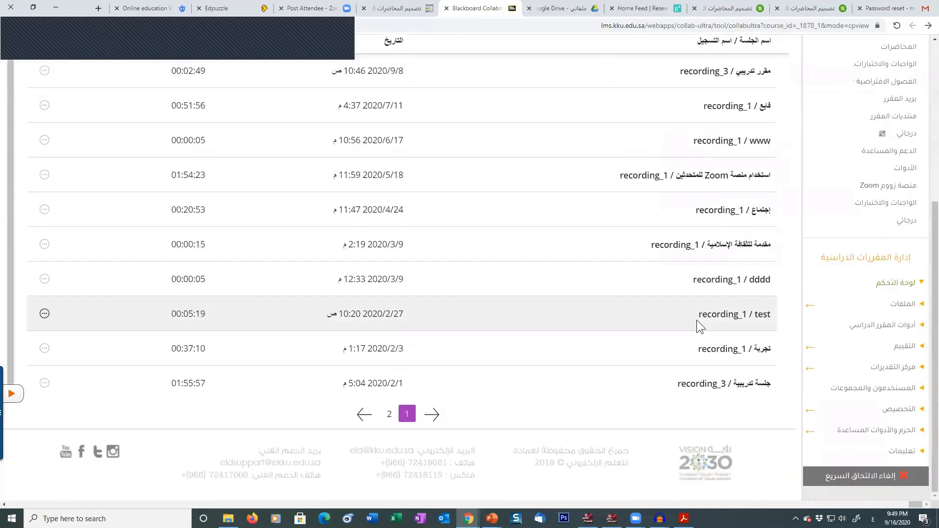
{"action": "scroll", "coordinate": [696, 320], "scroll_direction": "up", "scroll_amount": 3}
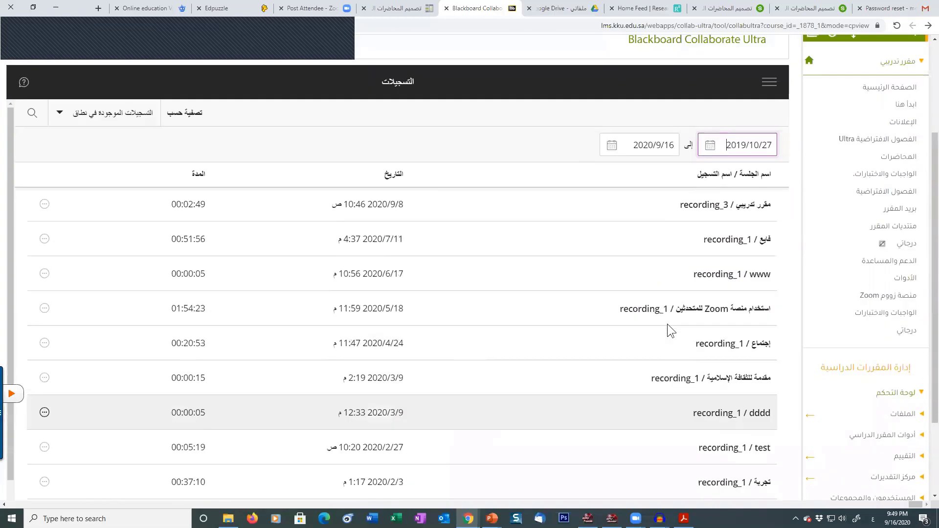
{"action": "scroll", "coordinate": [667, 325], "scroll_direction": "down", "scroll_amount": 2}
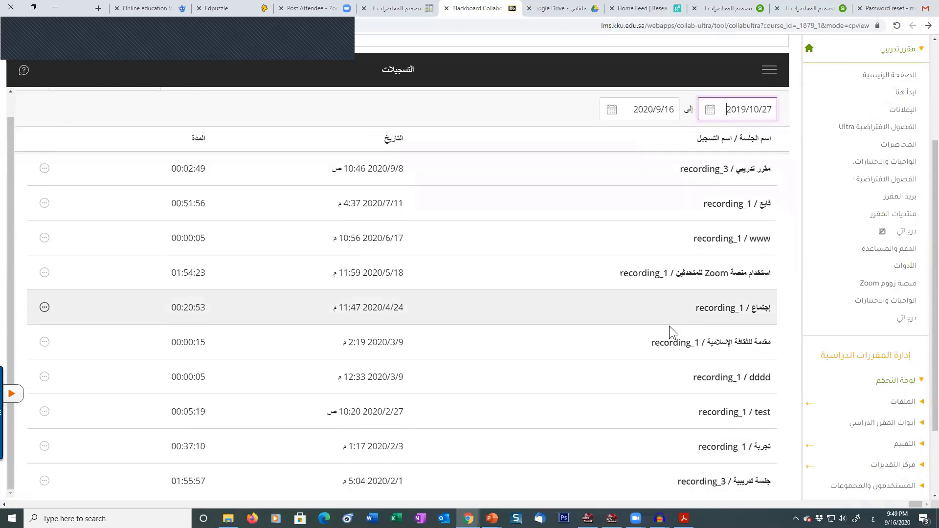
{"action": "scroll", "coordinate": [653, 348], "scroll_direction": "down", "scroll_amount": 1}
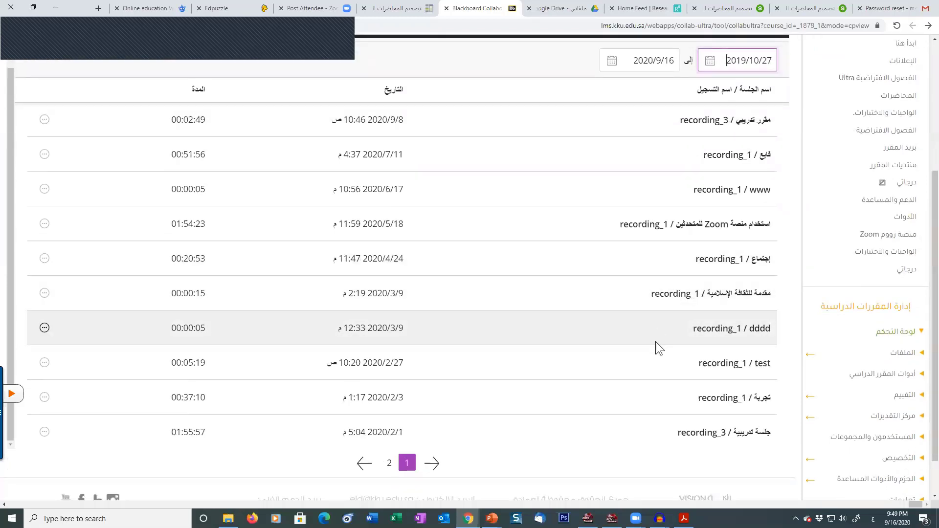
{"action": "scroll", "coordinate": [650, 386], "scroll_direction": "up", "scroll_amount": 1}
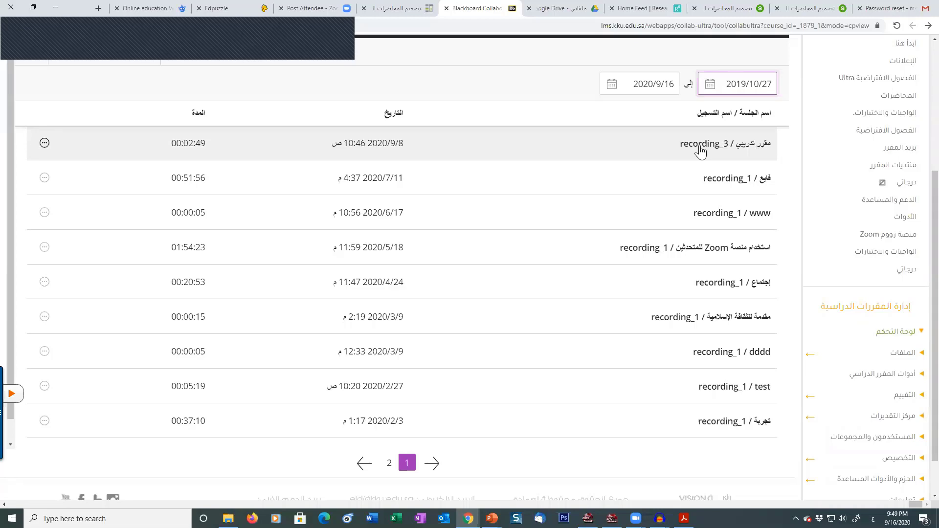
{"action": "scroll", "coordinate": [700, 152], "scroll_direction": "up", "scroll_amount": 4}
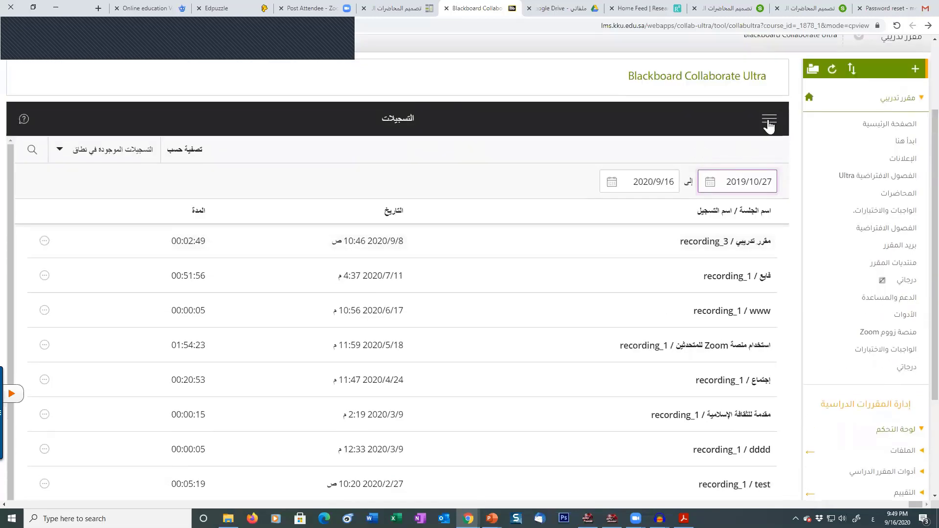
Open the مقرر تدريبي / recording_3 recording for viewing, then close its player and return to the recordings list
{"action": "left_click", "coordinate": [705, 242]}
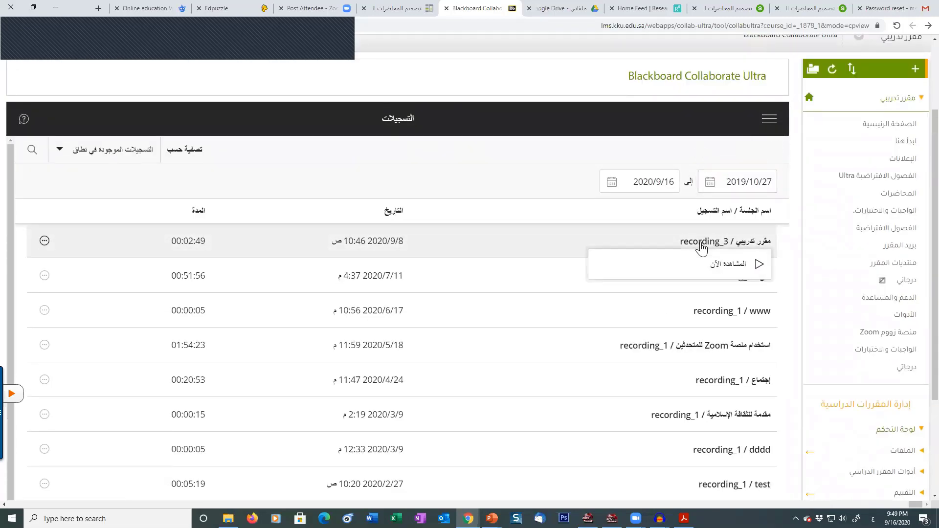
{"action": "left_click", "coordinate": [728, 266]}
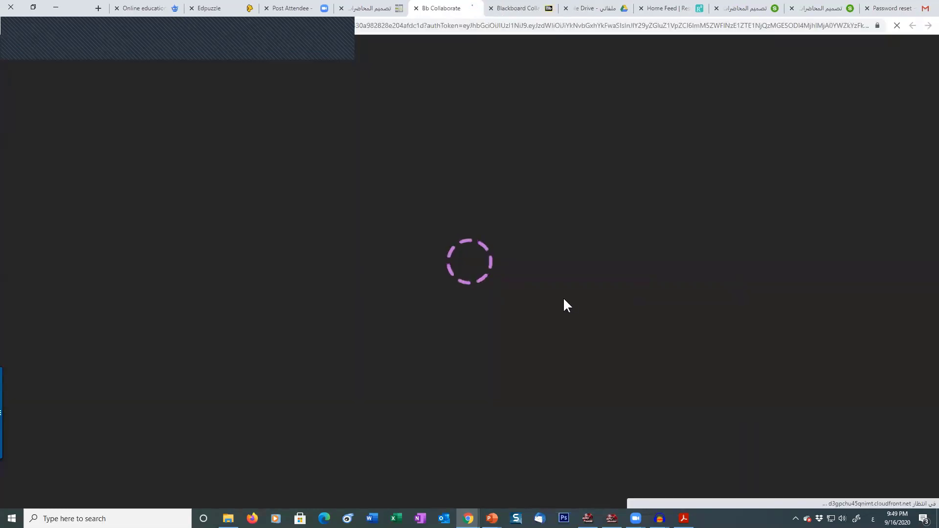
{"action": "left_click", "coordinate": [415, 9]}
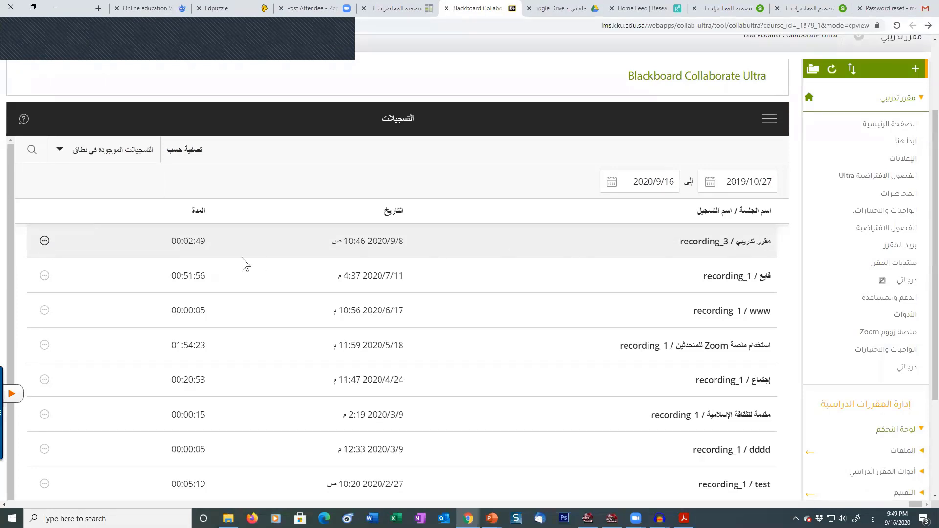
Open the settings of recording_3 and turn off its public access option (السماح بالوصول العام)
{"action": "left_click", "coordinate": [44, 242]}
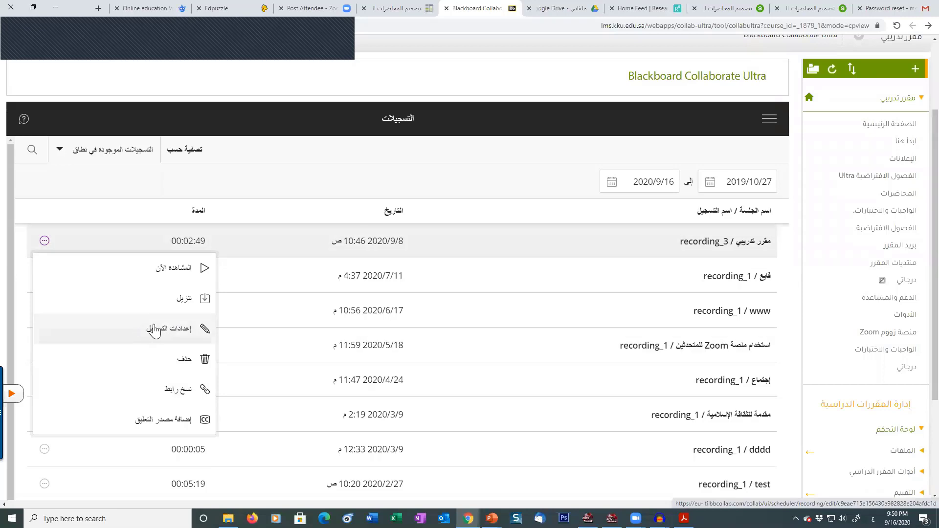
{"action": "left_click", "coordinate": [181, 335]}
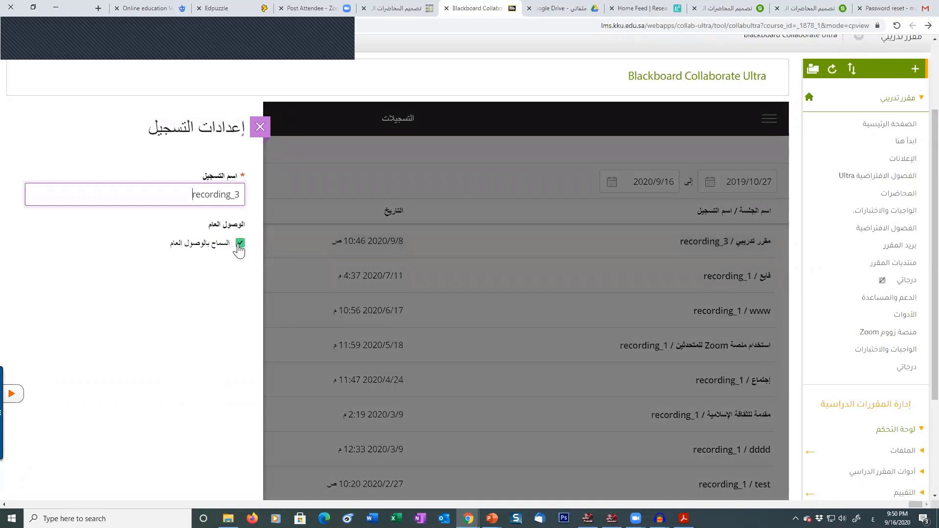
{"action": "left_click_drag", "start_coordinate": [234, 249], "coordinate": [167, 251]}
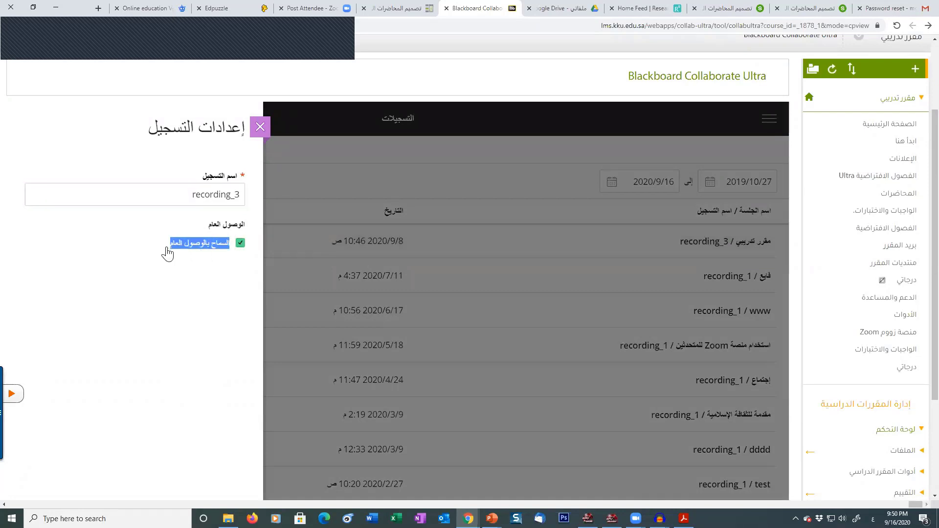
{"action": "left_click", "coordinate": [240, 244]}
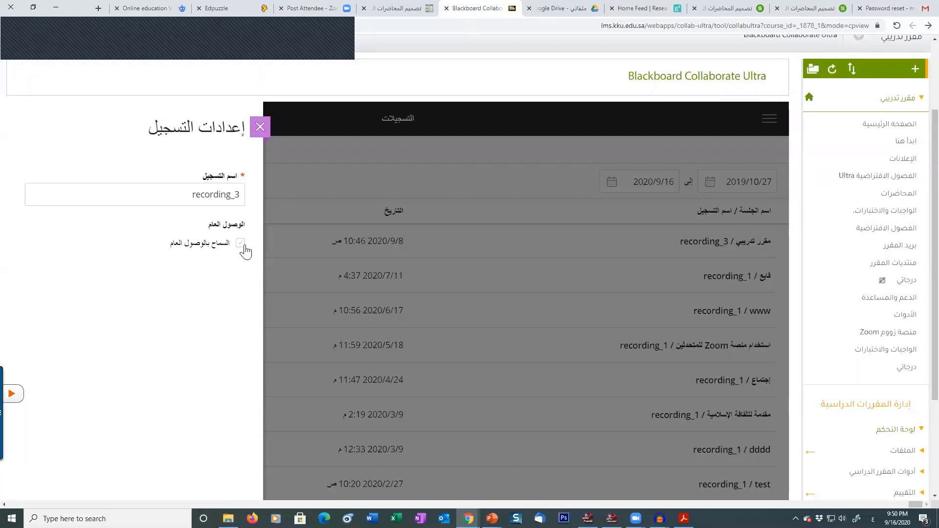
Save the recording_3 settings with public access (السماح بالوصول العام) allowed, and copy the recording's link
{"action": "scroll", "coordinate": [251, 243], "scroll_direction": "down", "scroll_amount": 2}
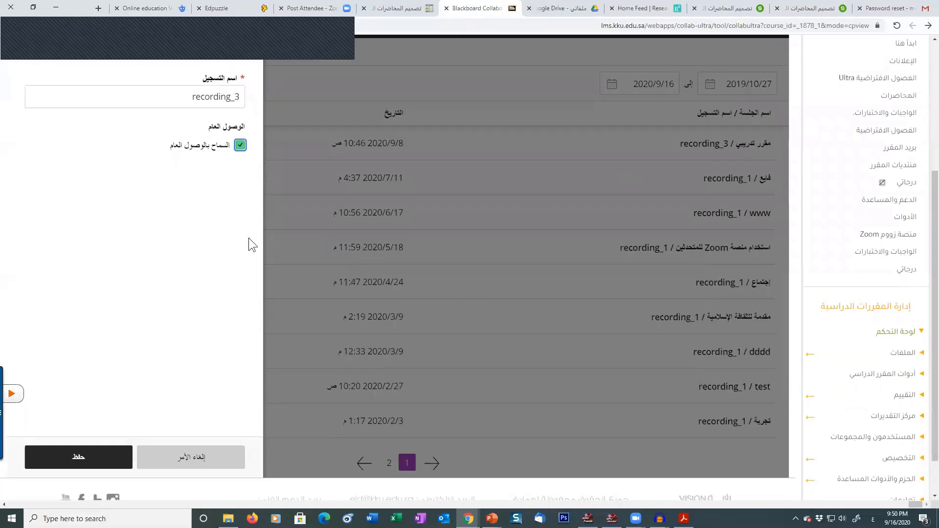
{"action": "left_click", "coordinate": [98, 459]}
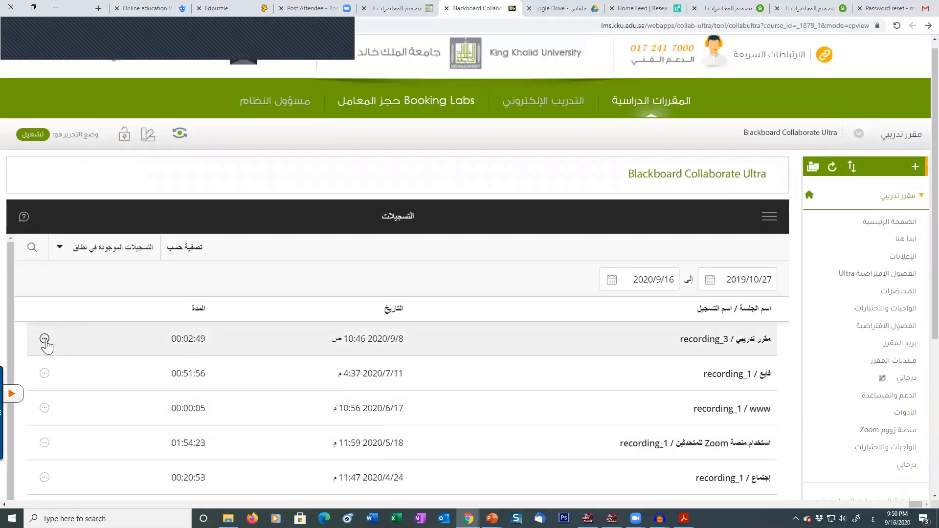
{"action": "left_click", "coordinate": [45, 170]}
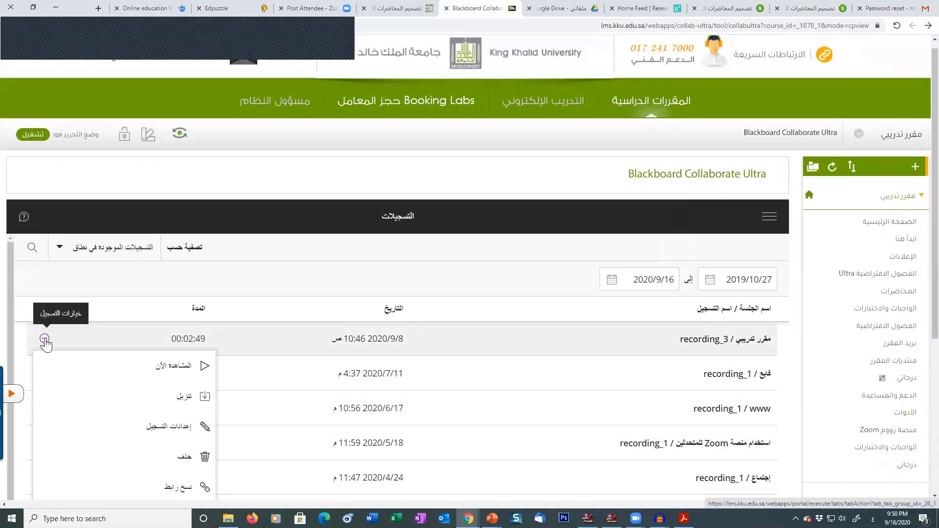
{"action": "scroll", "coordinate": [46, 342], "scroll_direction": "down", "scroll_amount": 1}
{"action": "scroll", "coordinate": [46, 314], "scroll_direction": "down", "scroll_amount": 1}
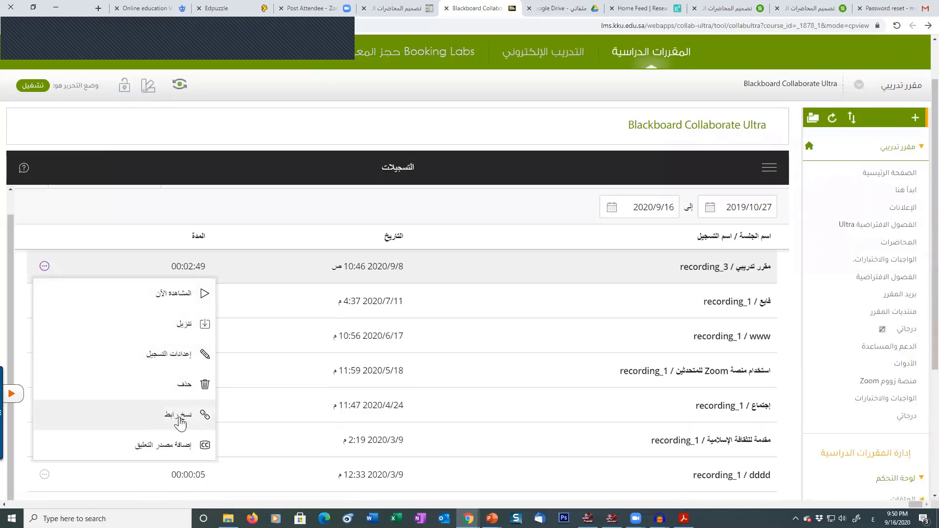
{"action": "left_click", "coordinate": [166, 416]}
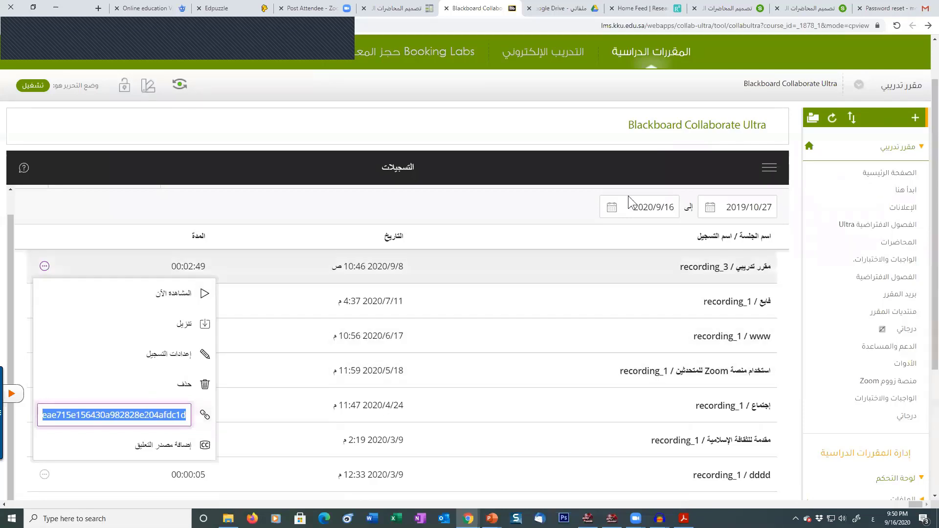
Go to the تمكين التعلم الإلكتروني course and open the المحاضرات المسجلة folder in its المحاضرات content area
{"action": "scroll", "coordinate": [672, 71], "scroll_direction": "up", "scroll_amount": 2}
{"action": "left_click", "coordinate": [656, 113]}
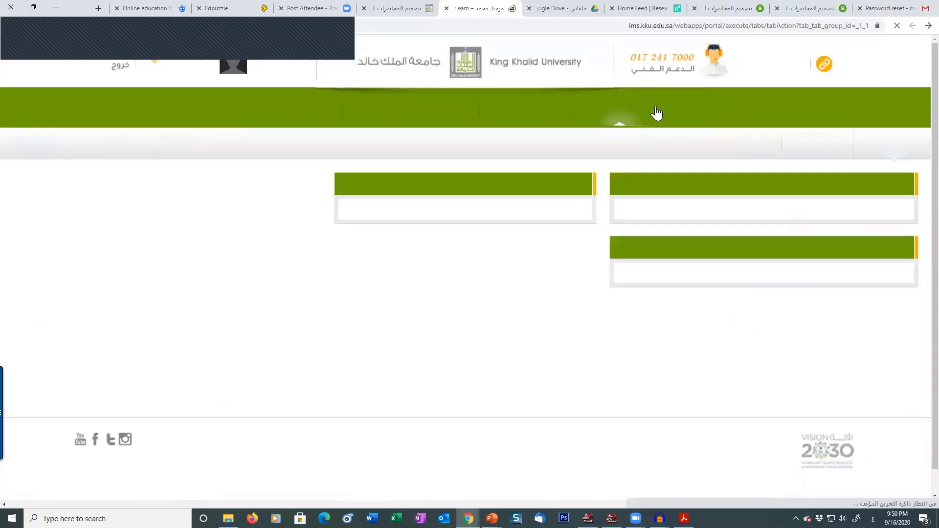
{"action": "scroll", "coordinate": [894, 300], "scroll_direction": "down", "scroll_amount": 2}
{"action": "scroll", "coordinate": [894, 301], "scroll_direction": "down", "scroll_amount": 3}
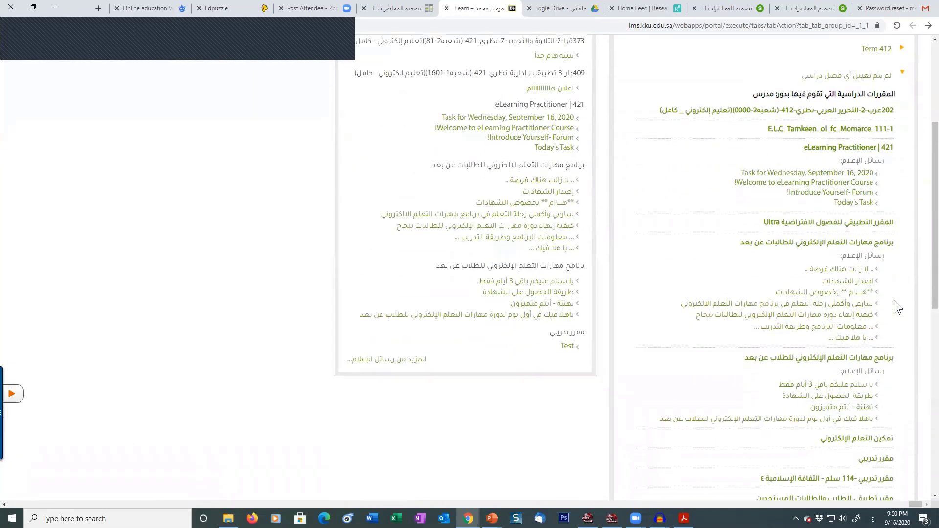
{"action": "left_click", "coordinate": [867, 391]}
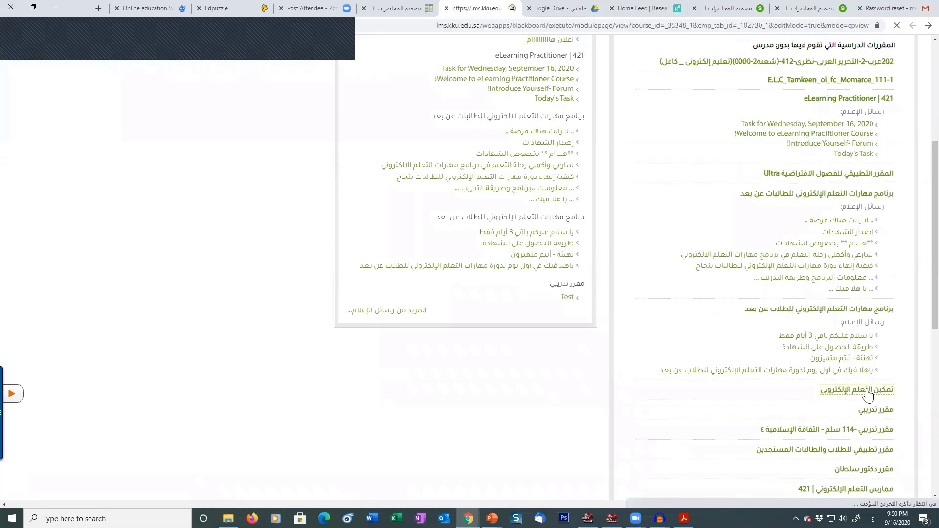
{"action": "left_click", "coordinate": [900, 315]}
{"action": "scroll", "coordinate": [741, 362], "scroll_direction": "down", "scroll_amount": 10}
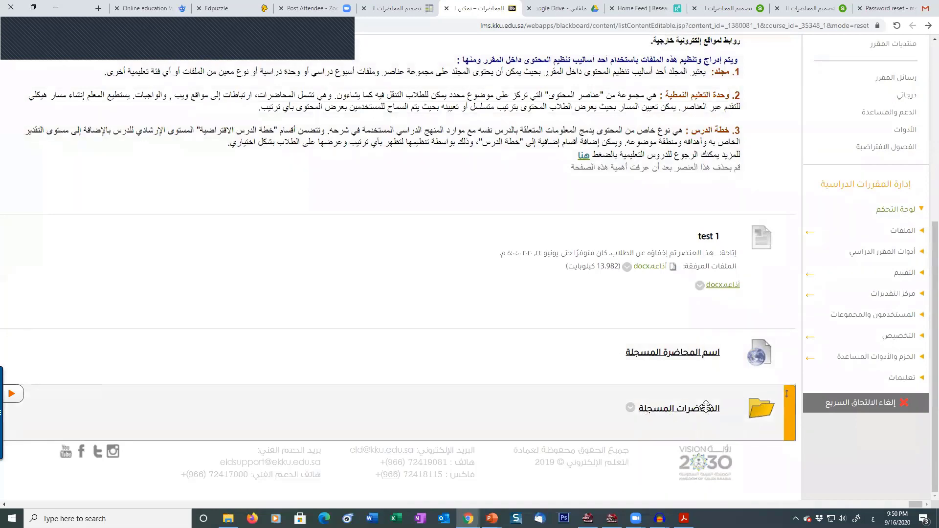
{"action": "left_click", "coordinate": [690, 413]}
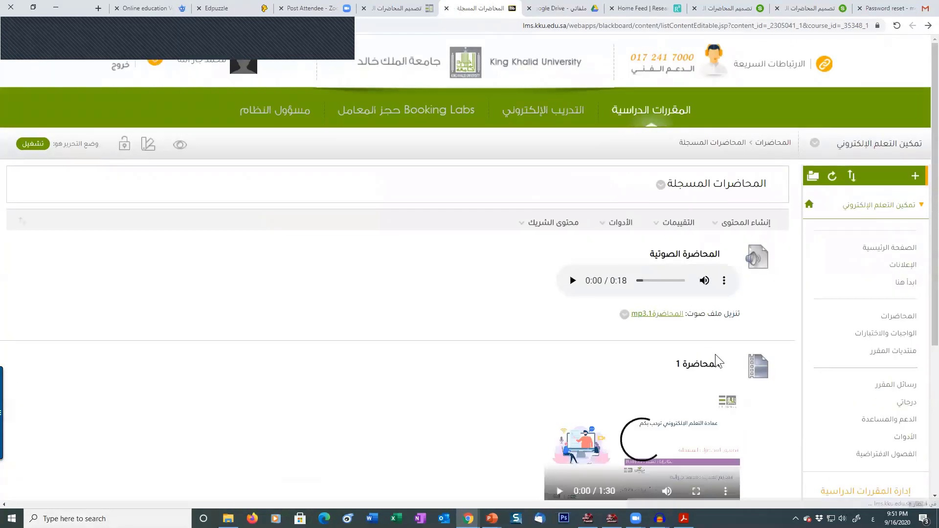
Start a new web link (ارتباط الويب) in the المحاضرات المسجلة folder and name it المحاضرةالمسجلة
{"action": "left_click", "coordinate": [741, 225]}
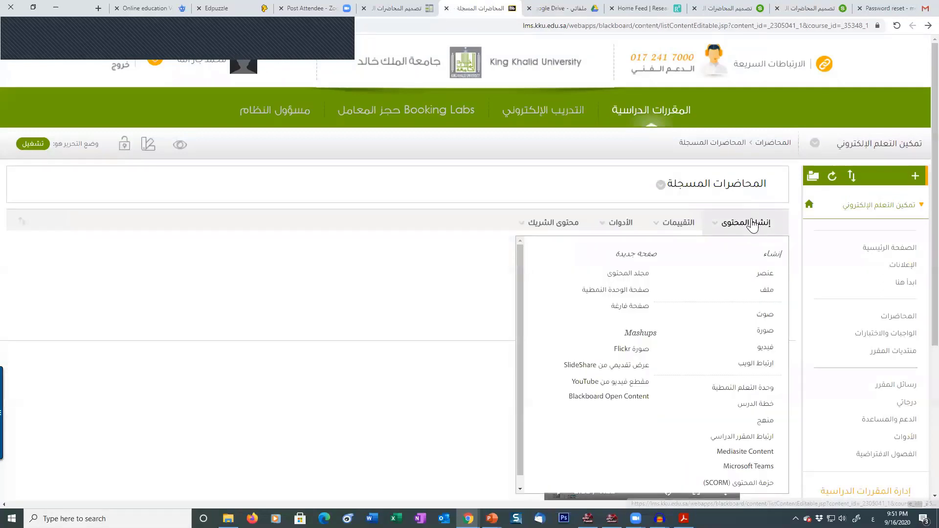
{"action": "left_click", "coordinate": [757, 365]}
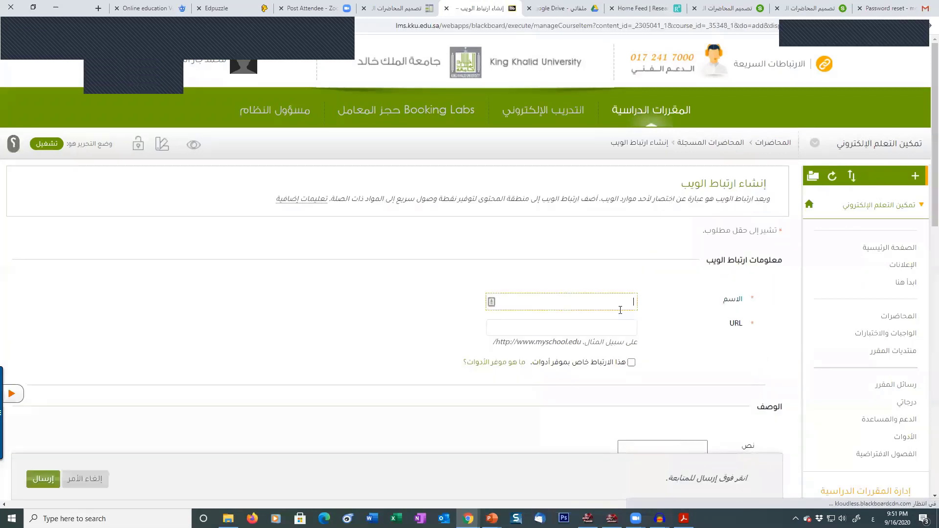
{"action": "type", "text": "المحاضرةالم"}
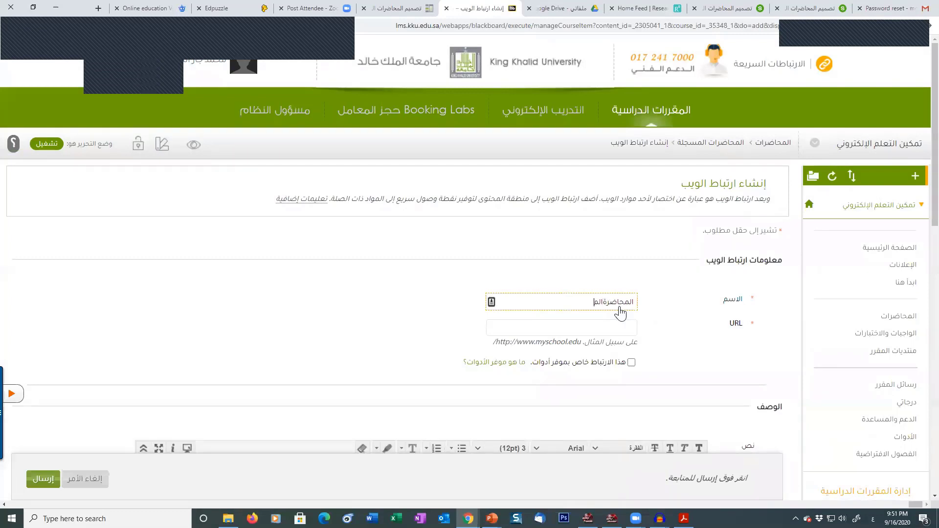
{"action": "type", "text": "سجلة"}
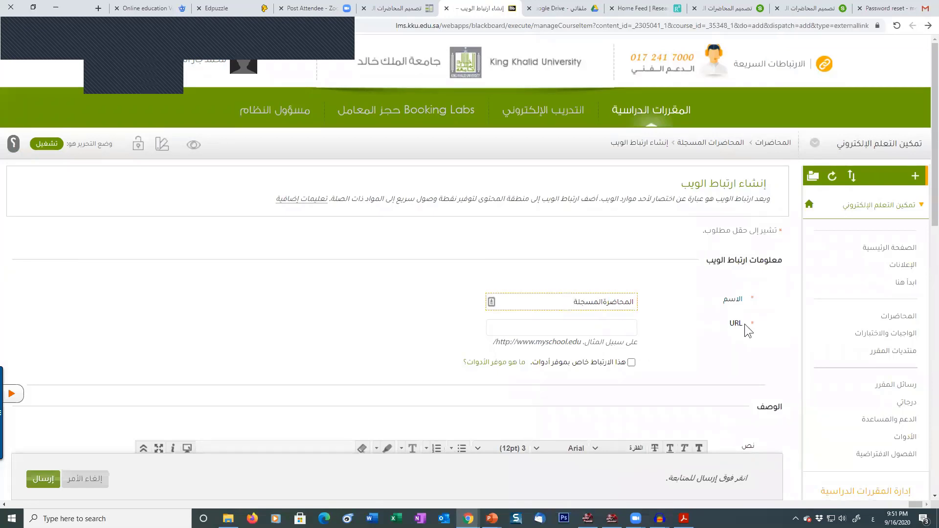
Paste the copied recording link as the web link's URL and submit the item
{"action": "left_click_drag", "start_coordinate": [744, 323], "coordinate": [727, 324]}
{"action": "left_click", "coordinate": [630, 328]}
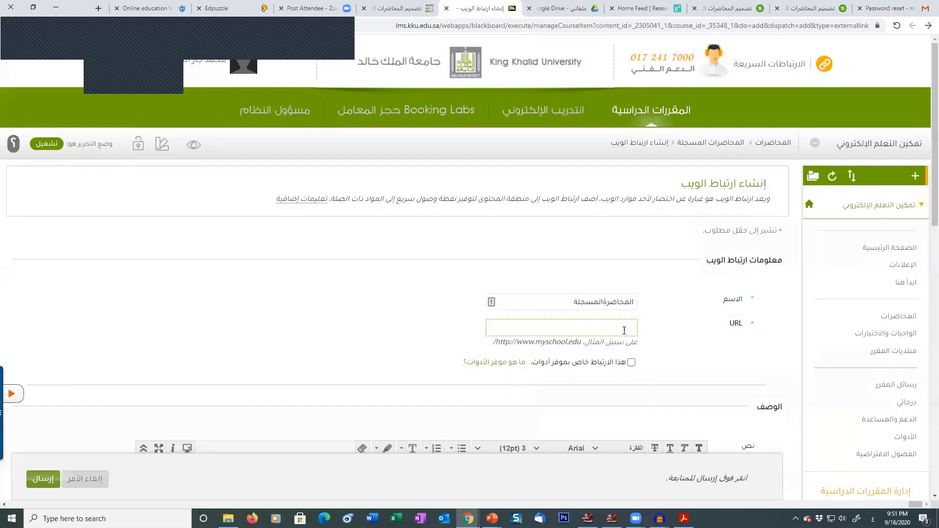
{"action": "right_click", "coordinate": [625, 329]}
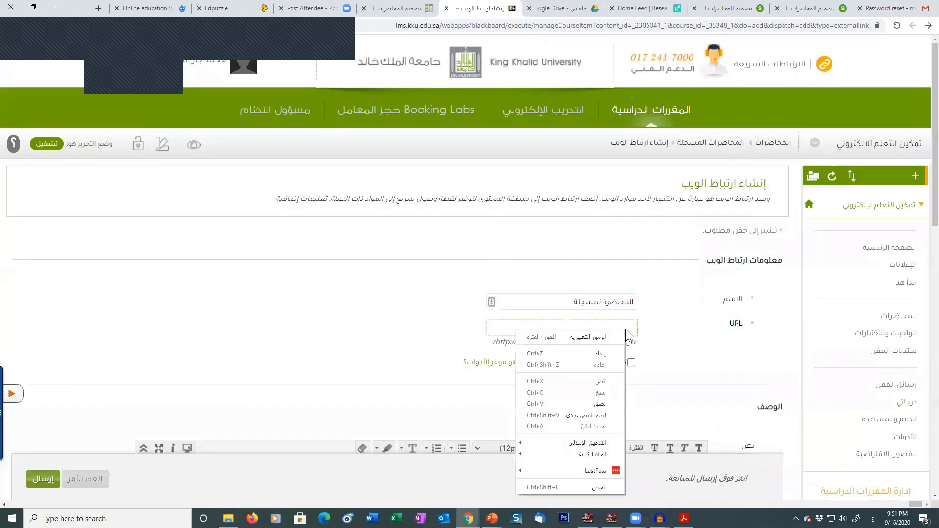
{"action": "left_click", "coordinate": [606, 405]}
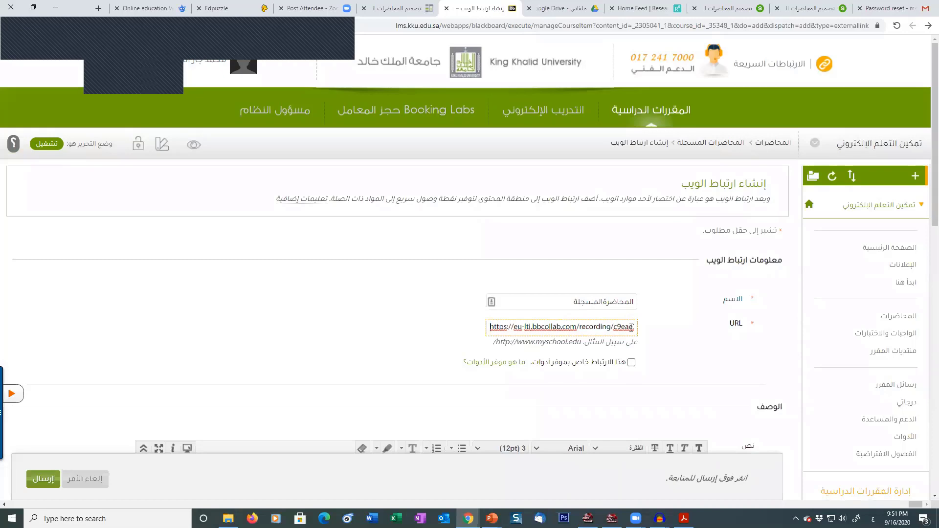
{"action": "scroll", "coordinate": [752, 363], "scroll_direction": "down", "scroll_amount": 2}
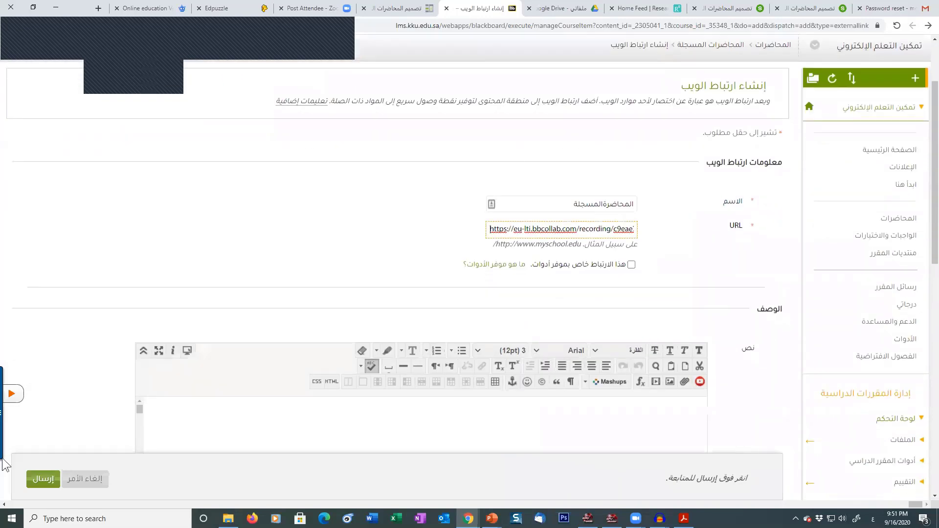
{"action": "left_click", "coordinate": [43, 479]}
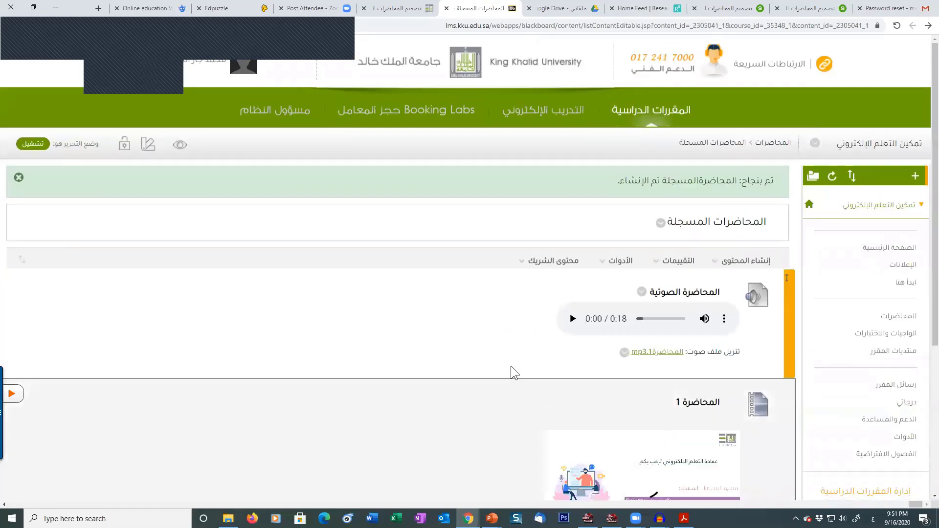
Open the new المحاضرةالمسجلة link, play the recording to check it, and close its player
{"action": "scroll", "coordinate": [511, 370], "scroll_direction": "down", "scroll_amount": 5}
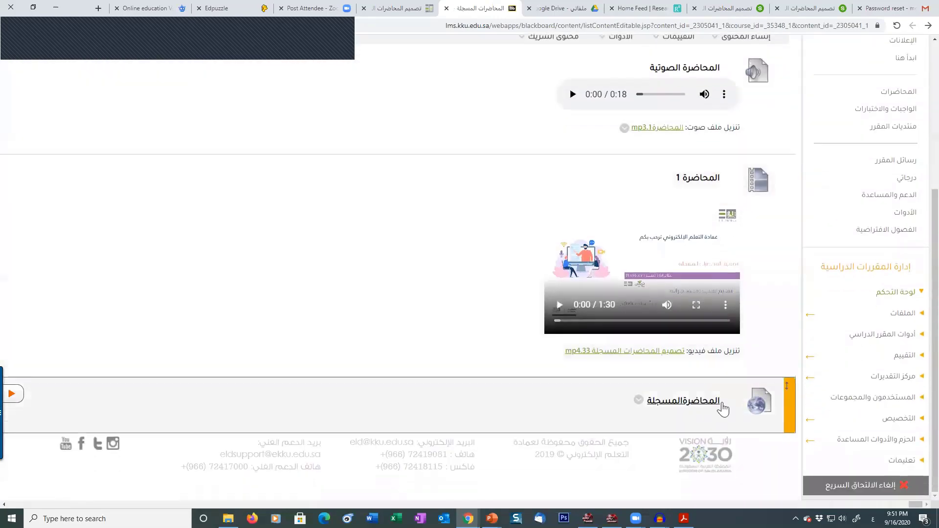
{"action": "left_click", "coordinate": [684, 402]}
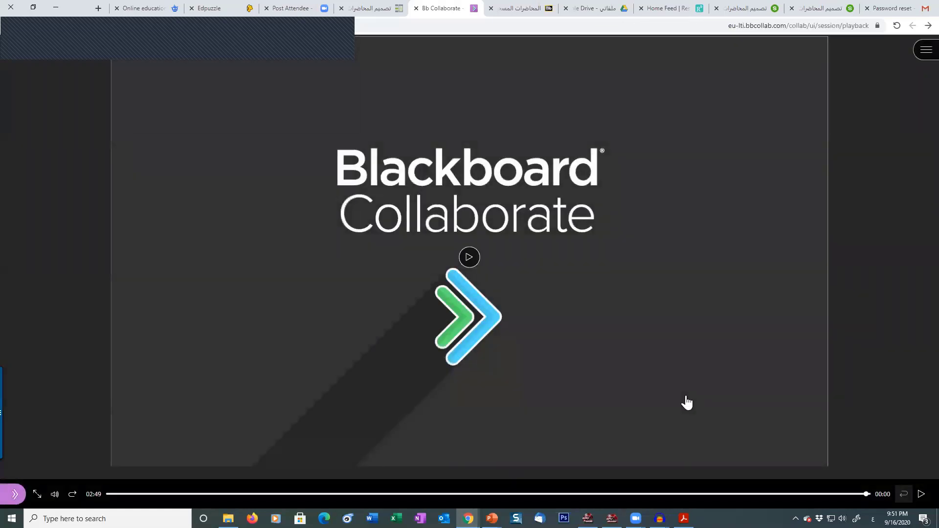
{"action": "left_click", "coordinate": [469, 257]}
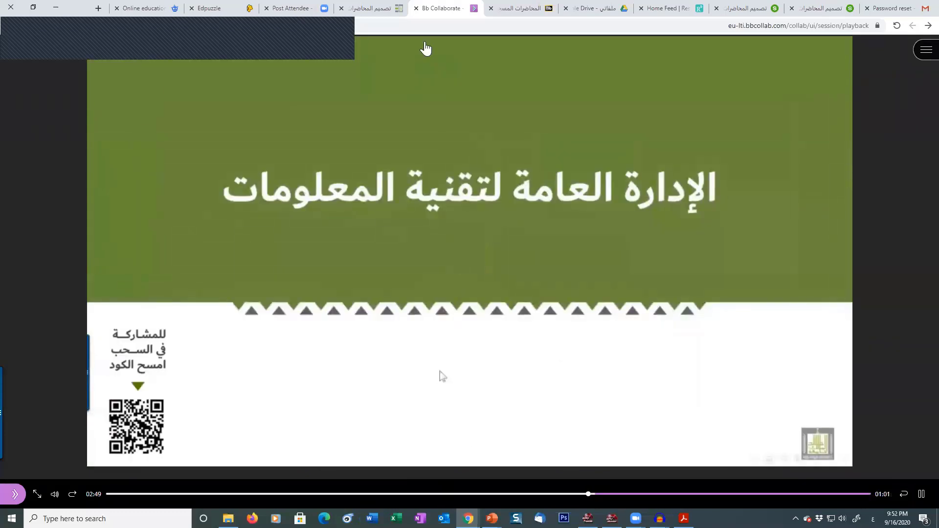
{"action": "left_click", "coordinate": [416, 8]}
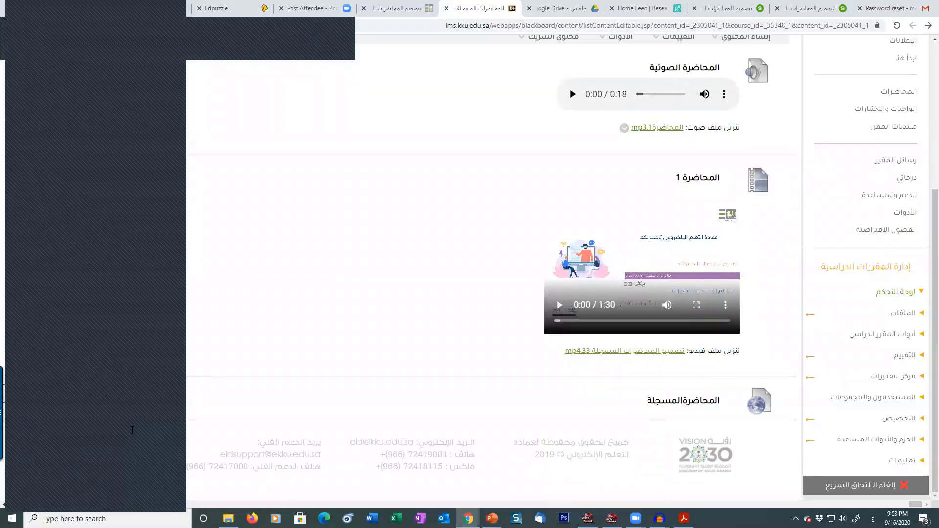
Switch to the PowerPoint presentation, review the lecture recording tips slide, and highlight the survey and training-site links on the certificate requirements slide
{"action": "scroll", "coordinate": [360, 460], "scroll_direction": "up", "scroll_amount": 4}
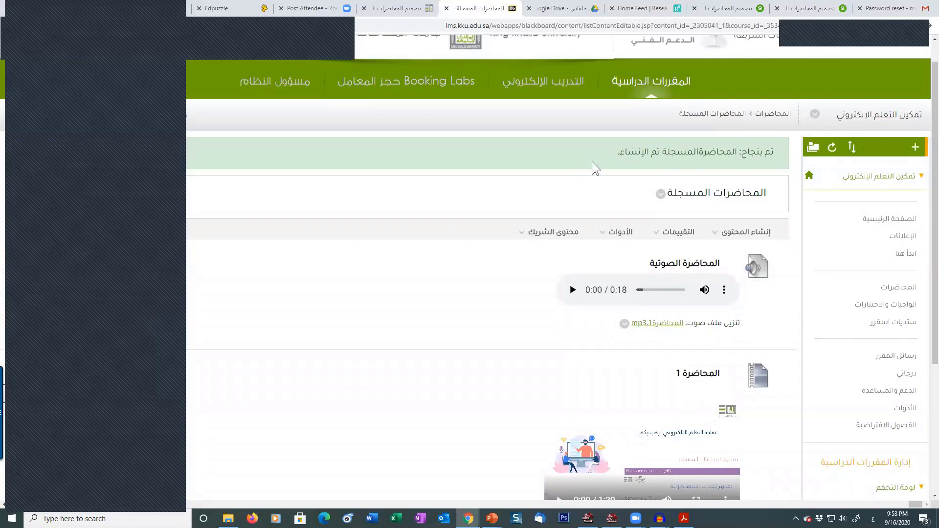
{"action": "mouse_move", "coordinate": [492, 519]}
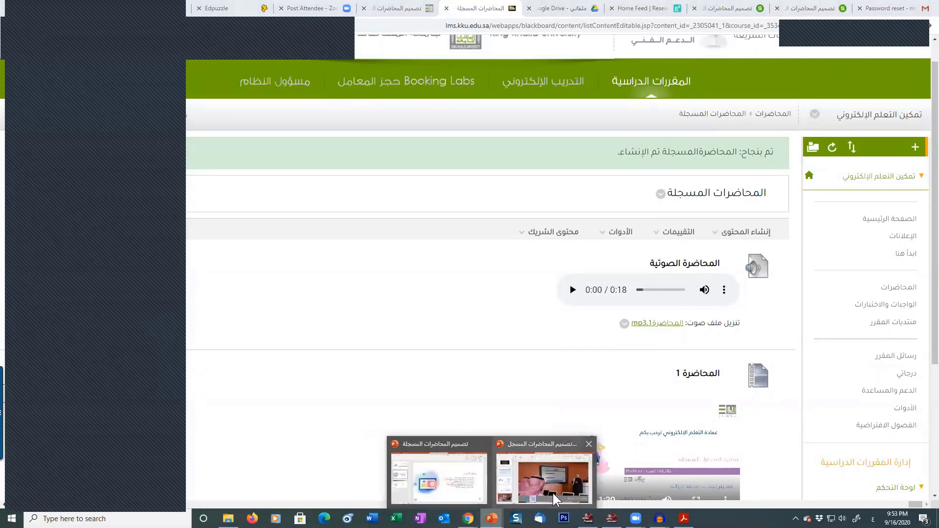
{"action": "left_click", "coordinate": [555, 489]}
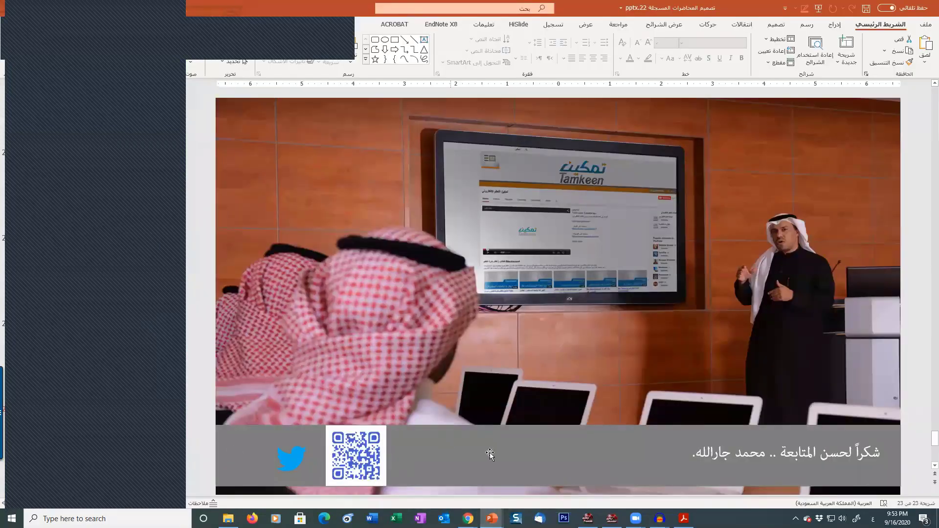
{"action": "scroll", "coordinate": [671, 436], "scroll_direction": "up", "scroll_amount": 2}
{"action": "scroll", "coordinate": [671, 439], "scroll_direction": "down", "scroll_amount": 1}
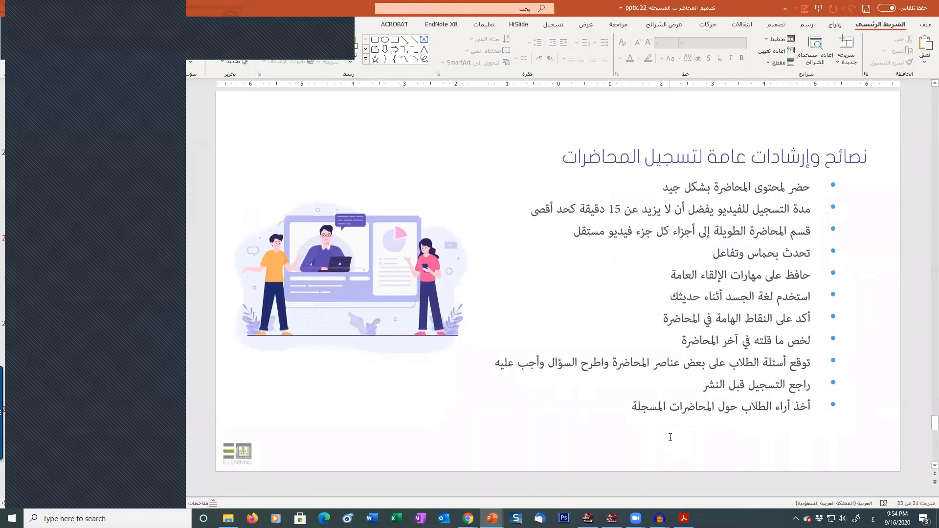
{"action": "left_click_drag", "start_coordinate": [755, 383], "coordinate": [490, 380]}
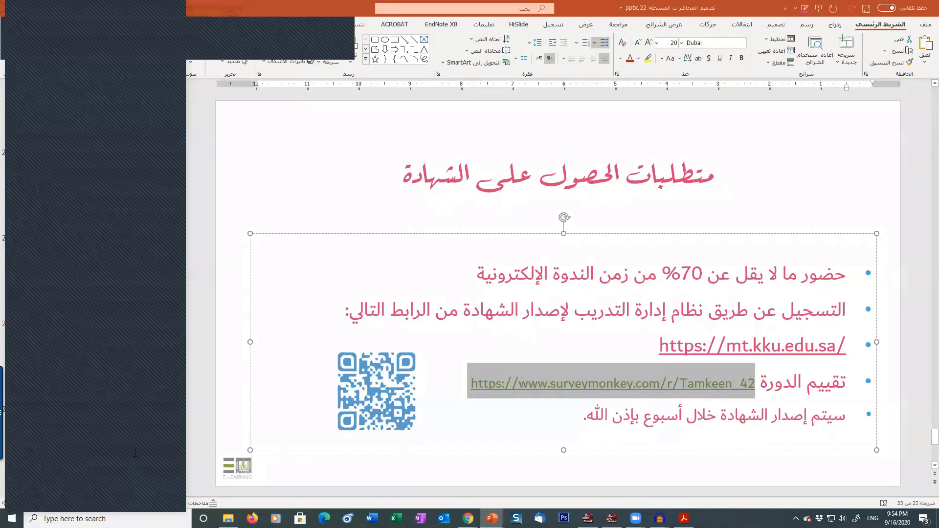
{"action": "triple_click", "coordinate": [659, 343]}
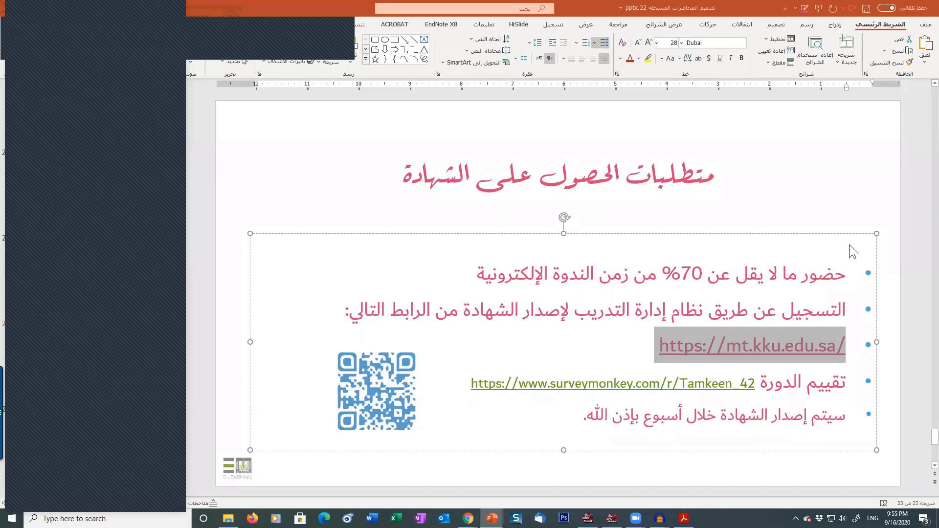
{"action": "left_click", "coordinate": [881, 249]}
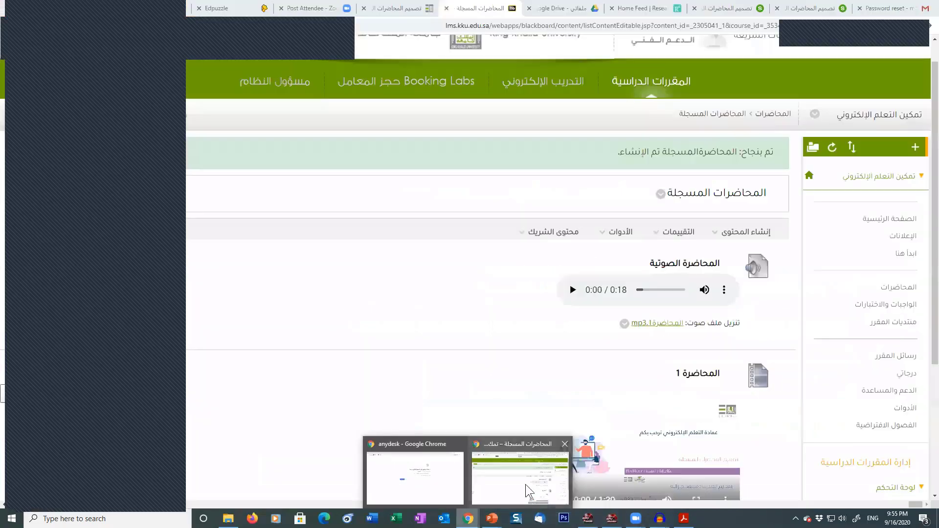
Switch to the Blackboard course in the browser and open its virtual classrooms page (الفصول الافتراضية)
{"action": "left_click", "coordinate": [524, 485]}
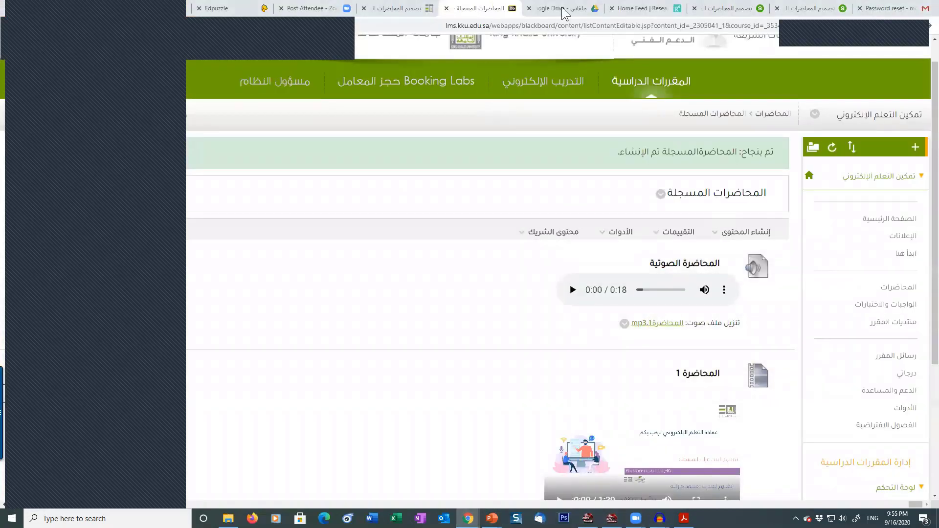
{"action": "scroll", "coordinate": [728, 264], "scroll_direction": "down", "scroll_amount": 2}
{"action": "scroll", "coordinate": [729, 264], "scroll_direction": "up", "scroll_amount": 3}
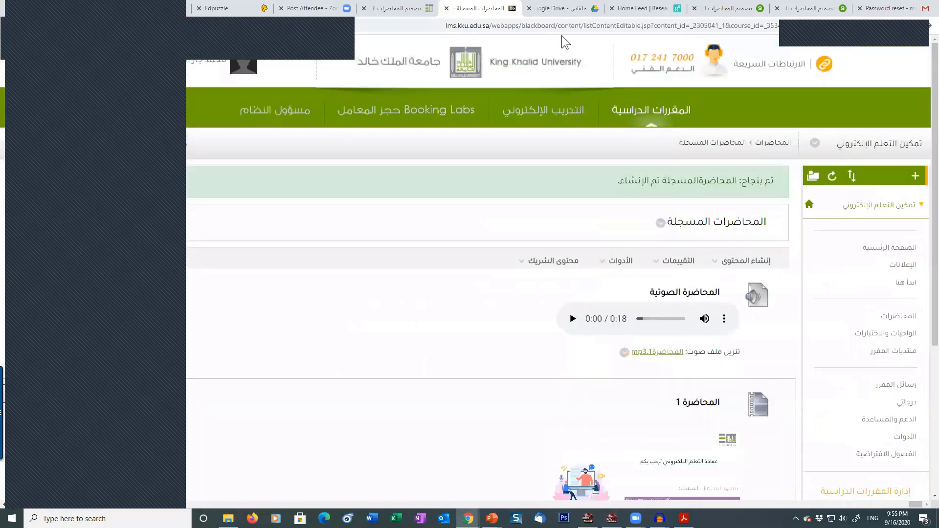
{"action": "scroll", "coordinate": [635, 318], "scroll_direction": "down", "scroll_amount": 3}
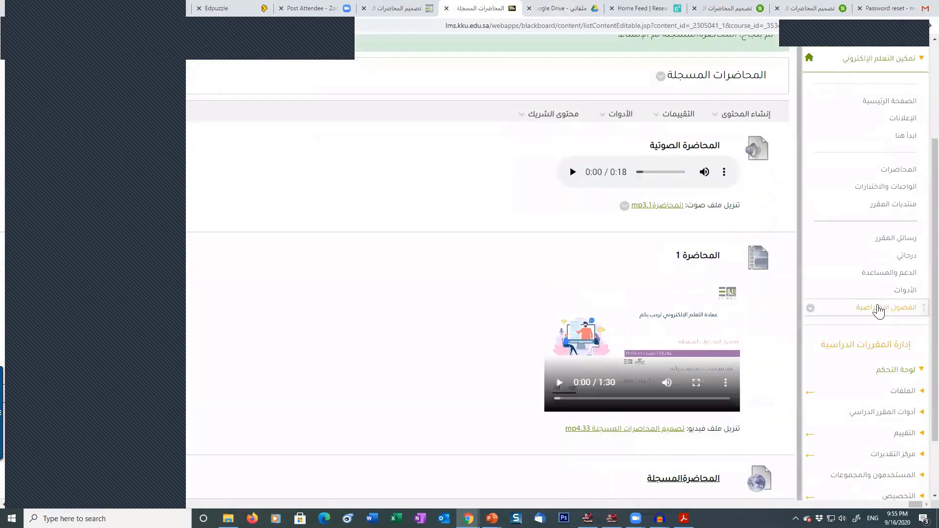
{"action": "left_click", "coordinate": [879, 308]}
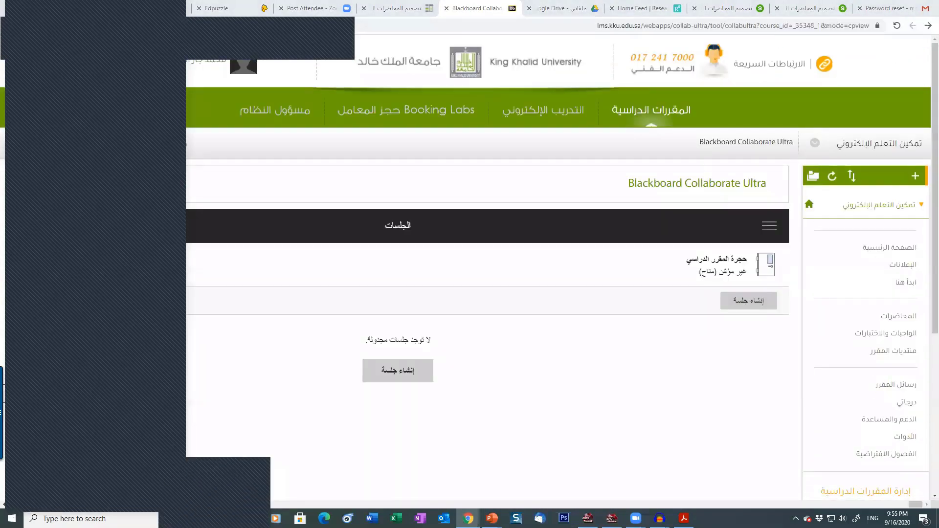
Create a Collaborate session named 555 with the default dates and save it
{"action": "left_click", "coordinate": [758, 301]}
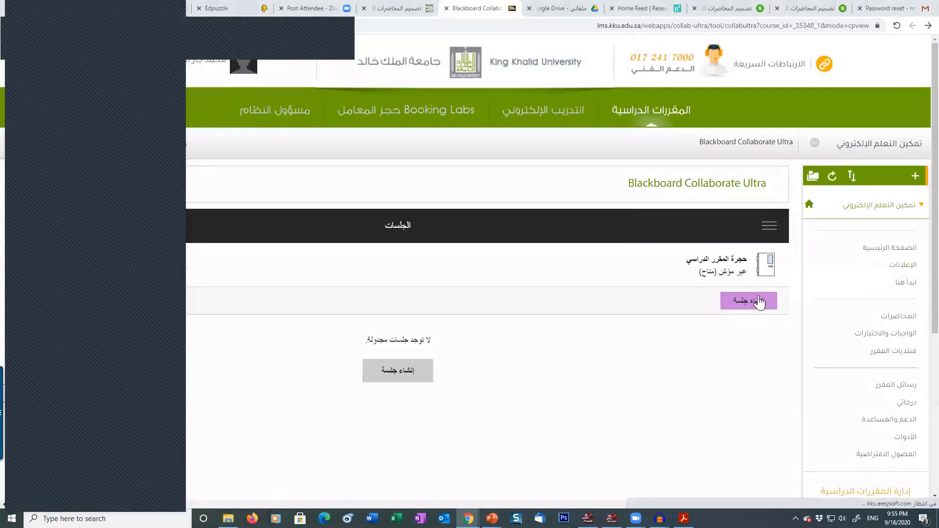
{"action": "key", "text": "BackSpace"}
{"action": "key", "text": "BackSpace"}
{"action": "key", "text": "BackSpace"}
{"action": "key", "text": "BackSpace"}
{"action": "key", "text": "BackSpace"}
{"action": "key", "text": "BackSpace"}
{"action": "key", "text": "BackSpace"}
{"action": "key", "text": "BackSpace"}
{"action": "key", "text": "BackSpace"}
{"action": "key", "text": "BackSpace"}
{"action": "type", "text": "555"}
{"action": "scroll", "coordinate": [242, 262], "scroll_direction": "down", "scroll_amount": 5}
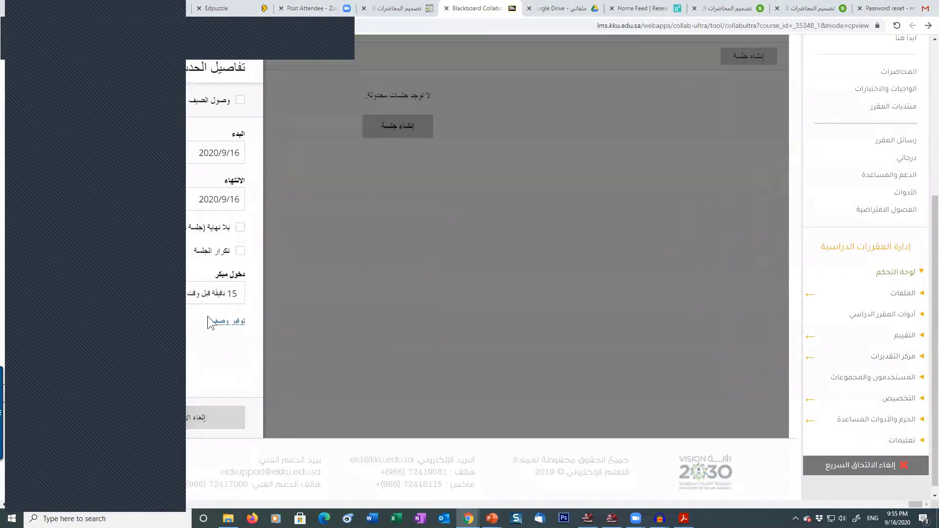
{"action": "left_click", "coordinate": [110, 418]}
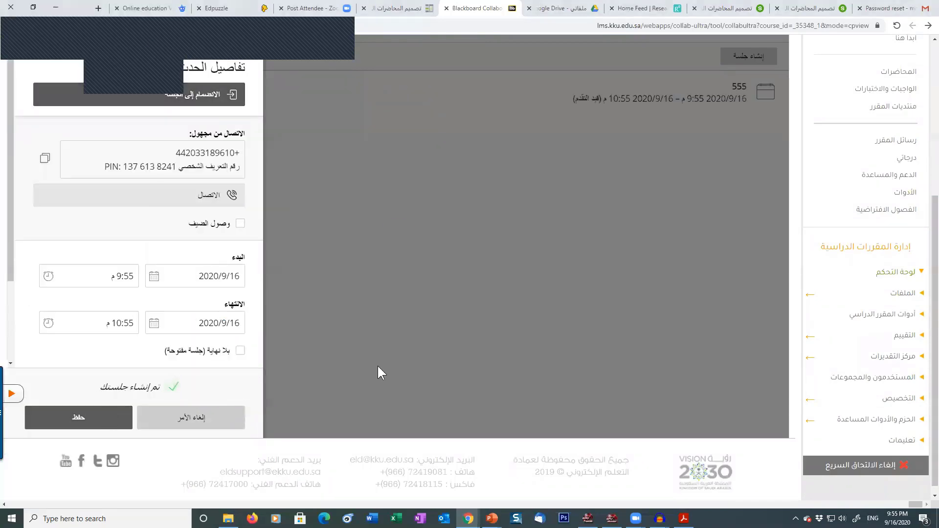
{"action": "left_click", "coordinate": [103, 426]}
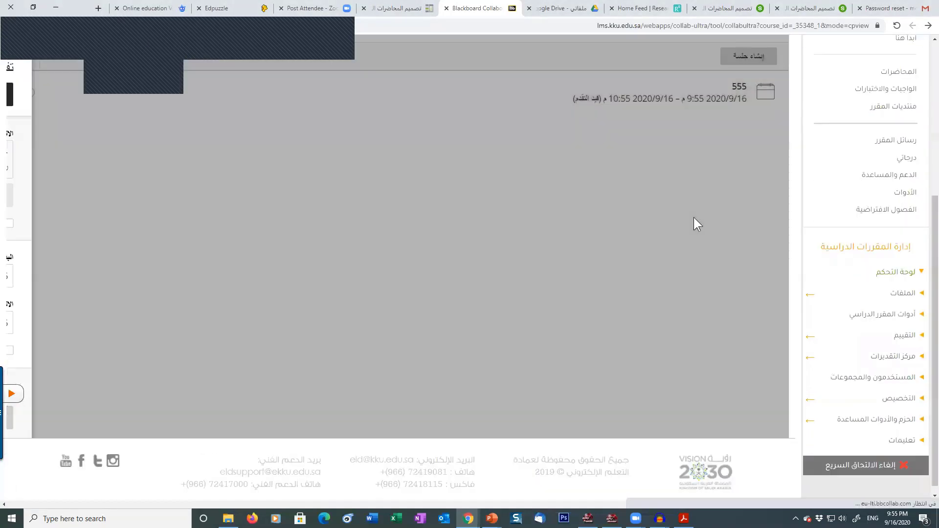
Open the details of session 555 and join the session
{"action": "scroll", "coordinate": [697, 225], "scroll_direction": "up", "scroll_amount": 4}
{"action": "left_click", "coordinate": [718, 299]}
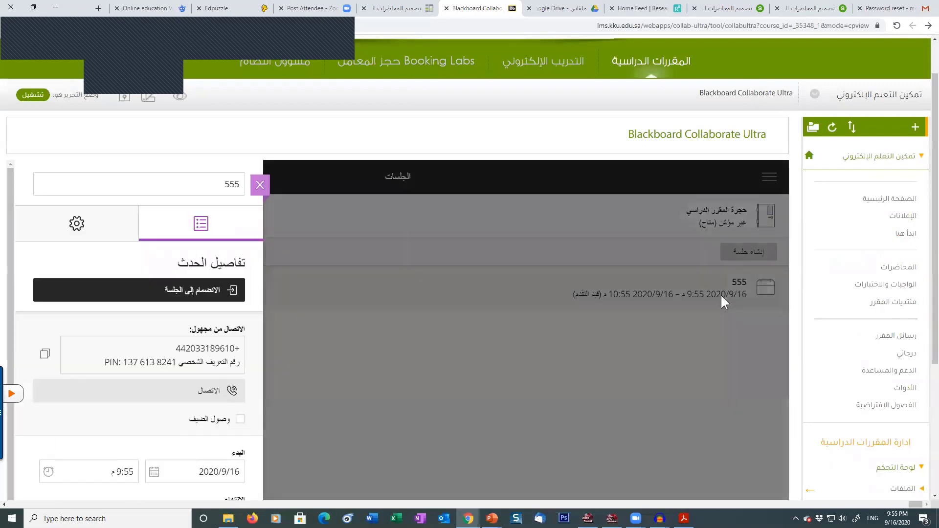
{"action": "left_click", "coordinate": [233, 293]}
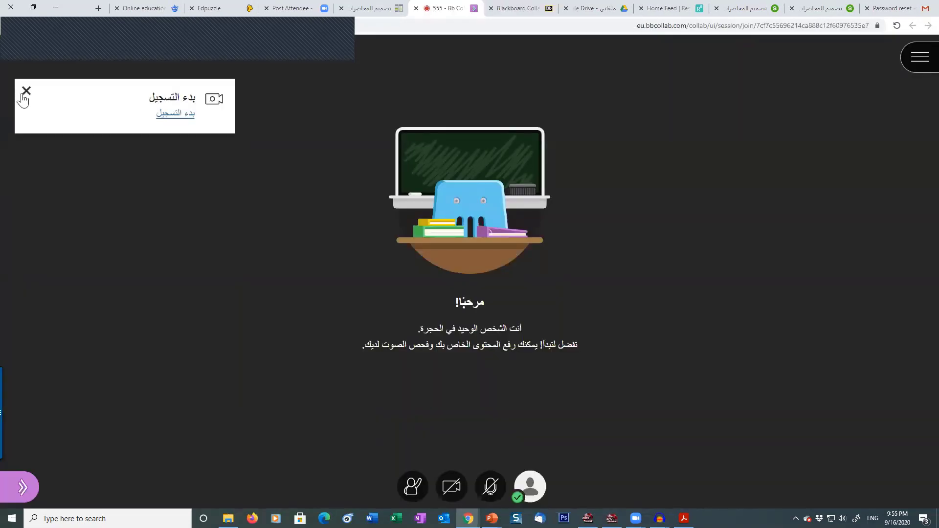
Show the session's content sharing options and share a blank whiteboard
{"action": "left_click", "coordinate": [21, 487]}
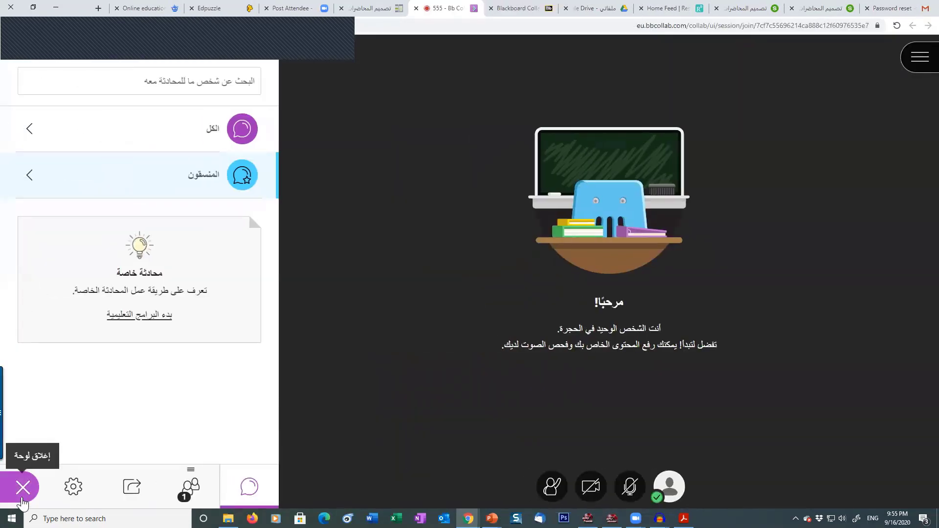
{"action": "left_click", "coordinate": [22, 487]}
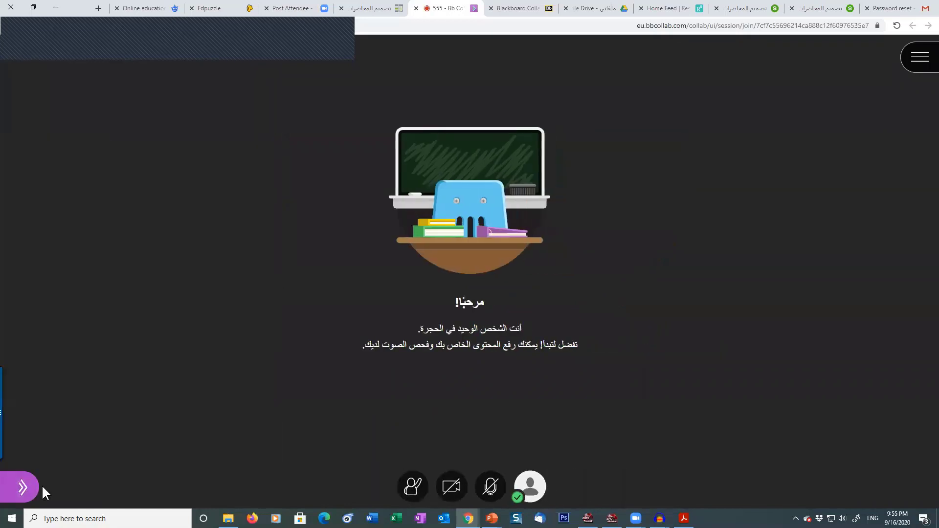
{"action": "left_click", "coordinate": [36, 493]}
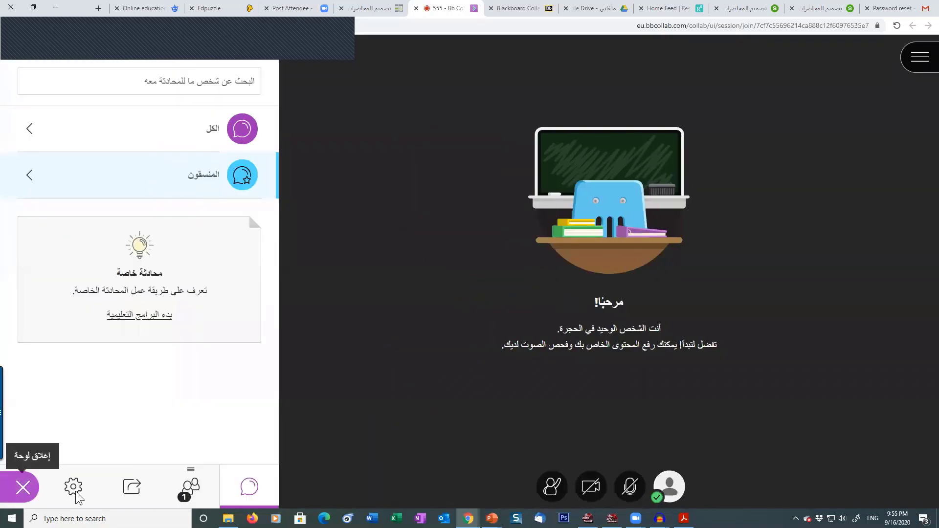
{"action": "left_click", "coordinate": [137, 489]}
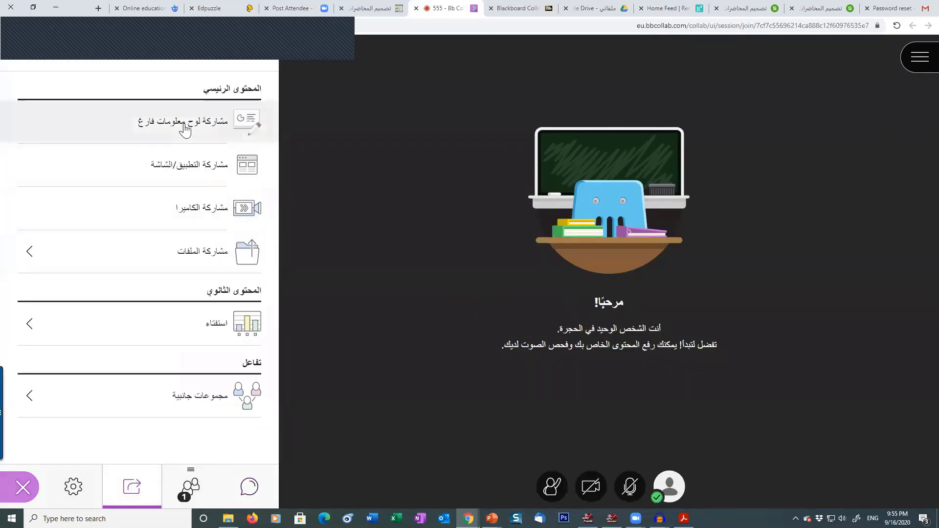
{"action": "left_click", "coordinate": [184, 128]}
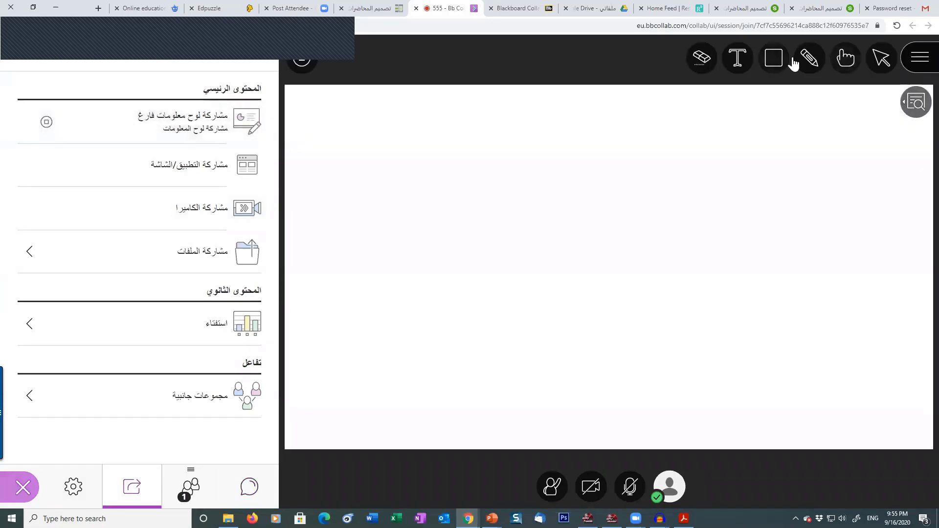
Set the drawing colour to red and add the text بسم الله الرحمن الرحيم near the whiteboard's upper centre
{"action": "left_click", "coordinate": [810, 67]}
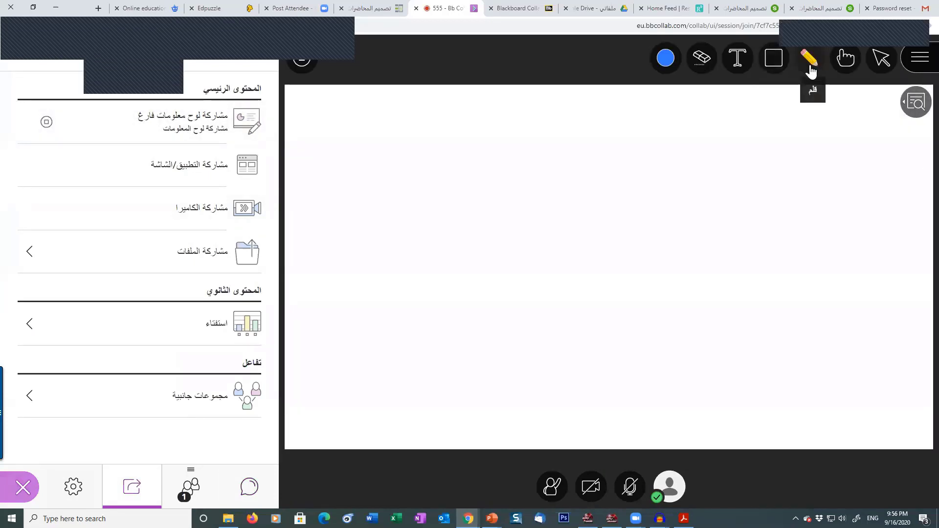
{"action": "left_click", "coordinate": [665, 57]}
{"action": "left_click", "coordinate": [670, 113]}
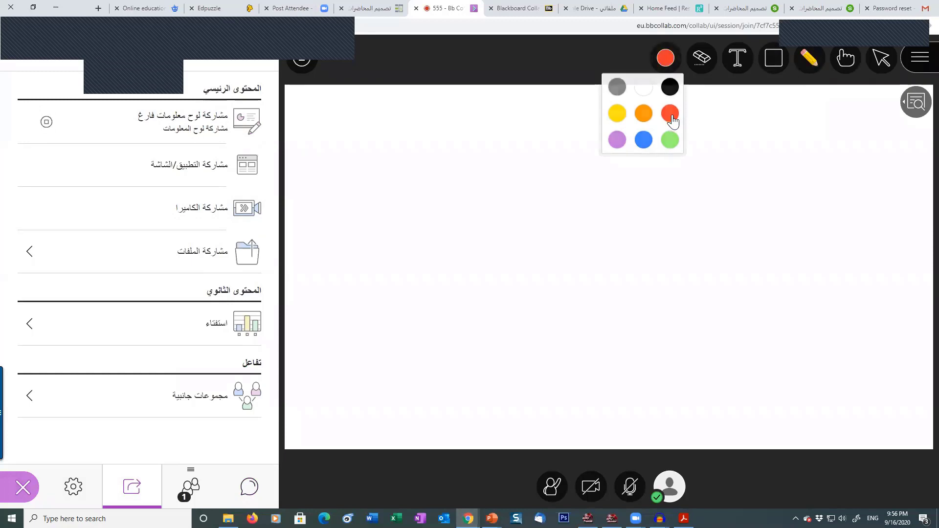
{"action": "left_click", "coordinate": [737, 59]}
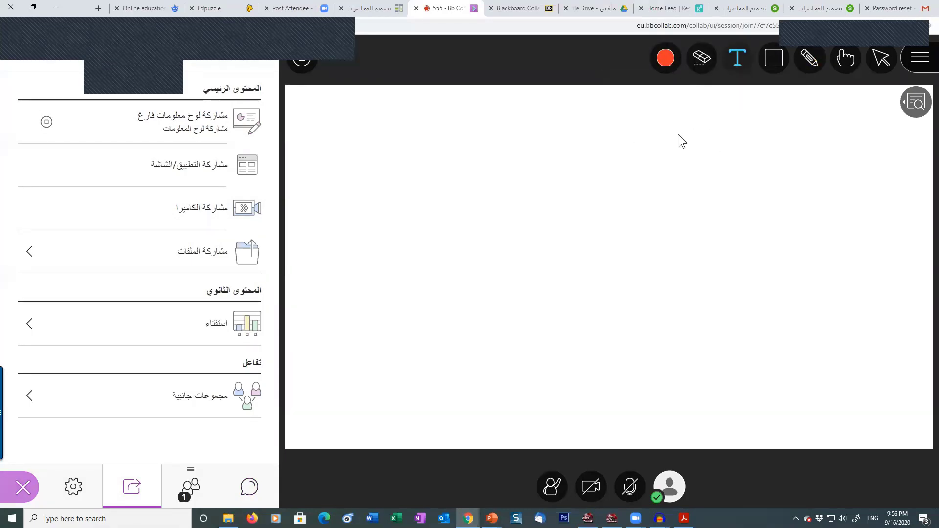
{"action": "left_click", "coordinate": [651, 130]}
{"action": "type", "text": "a"}
{"action": "key", "text": "BackSpace"}
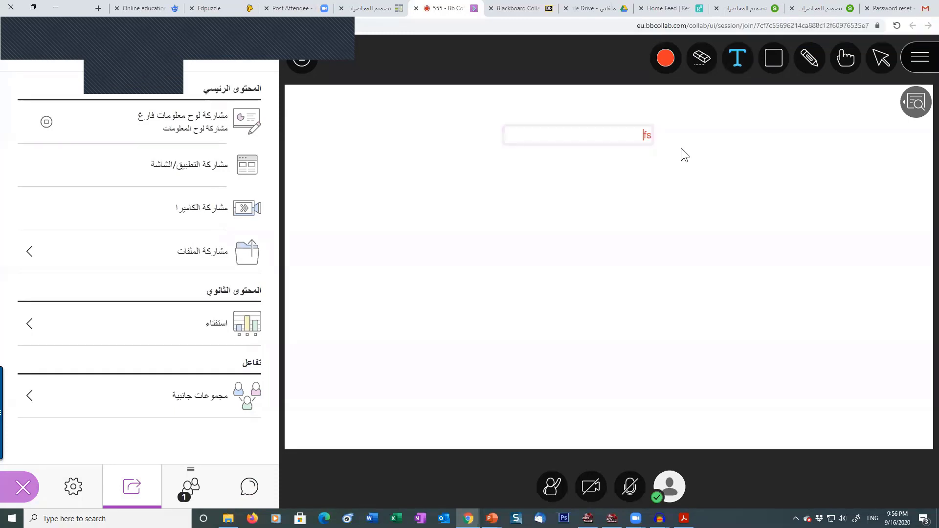
{"action": "key", "text": "alt+shift"}
{"action": "type", "text": "بسم الله الرحمن الرحيم"}
{"action": "left_click", "coordinate": [646, 157]}
{"action": "left_click", "coordinate": [647, 131]}
{"action": "left_click", "coordinate": [740, 127]}
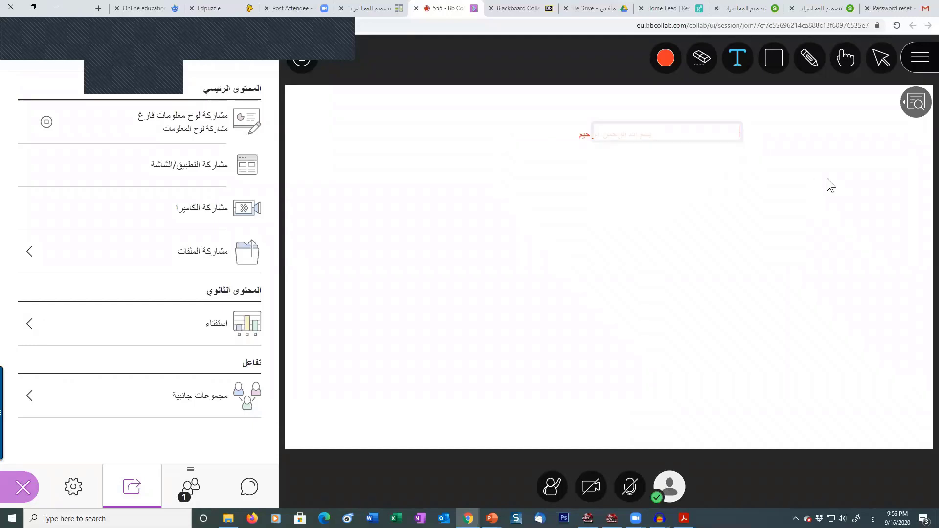
Enlarge the بسم الله الرحمن الرحيم text and move it up to the whiteboard's top centre
{"action": "left_click", "coordinate": [875, 59]}
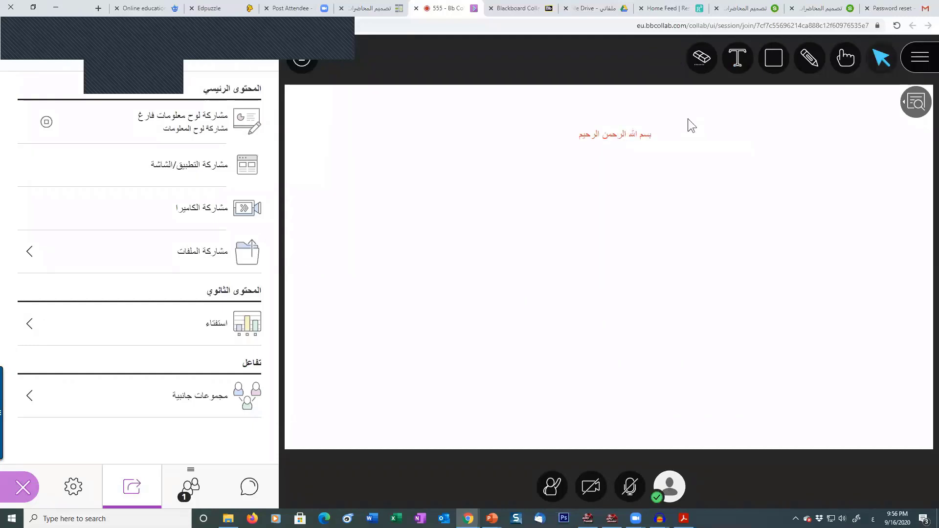
{"action": "left_click_drag", "start_coordinate": [622, 126], "coordinate": [565, 115]}
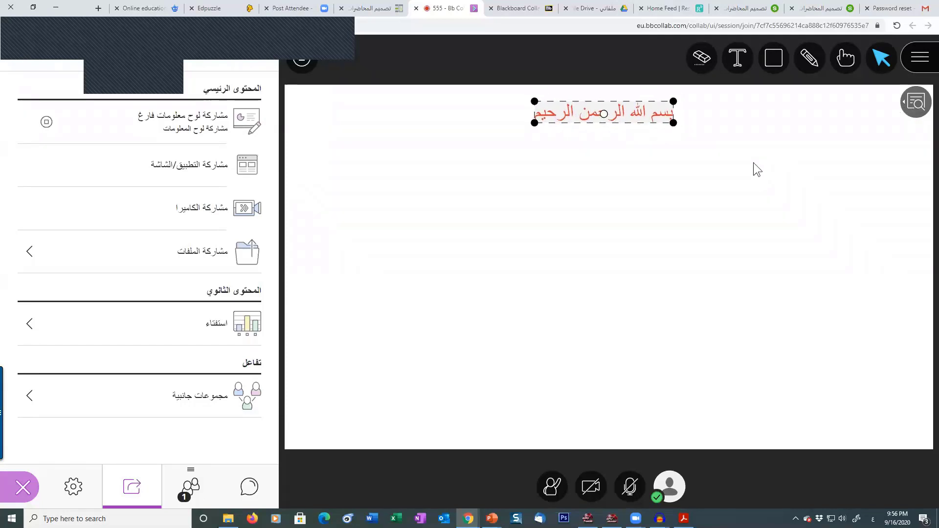
{"action": "left_click", "coordinate": [677, 137]}
Add two red text lines below the heading on its right side: الععنصر الأول and العنصر الثاني beneath it
{"action": "left_click", "coordinate": [775, 67]}
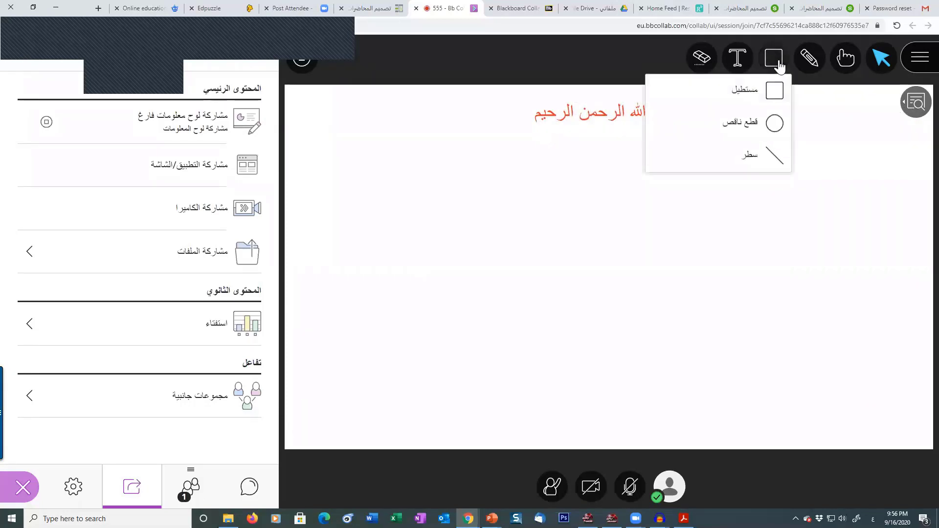
{"action": "left_click", "coordinate": [738, 61]}
{"action": "left_click", "coordinate": [852, 198]}
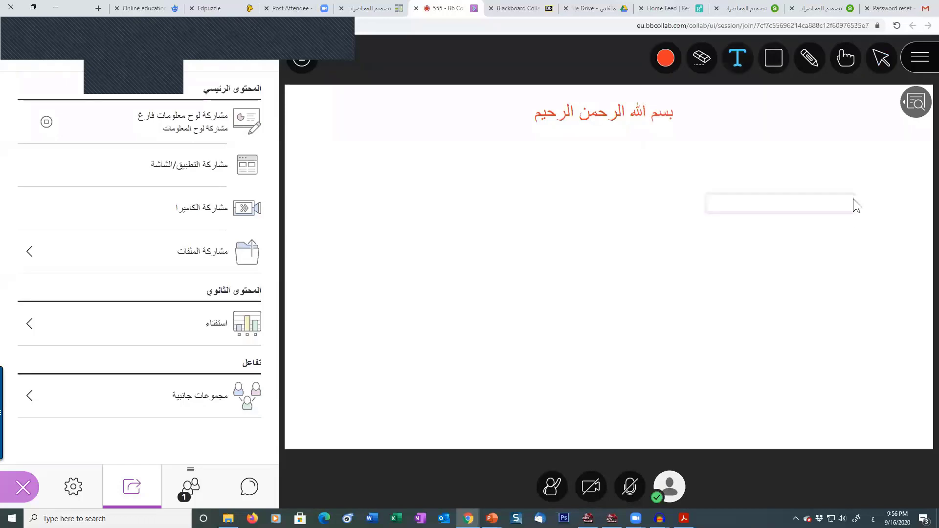
{"action": "type", "text": "العنصر الأ"}
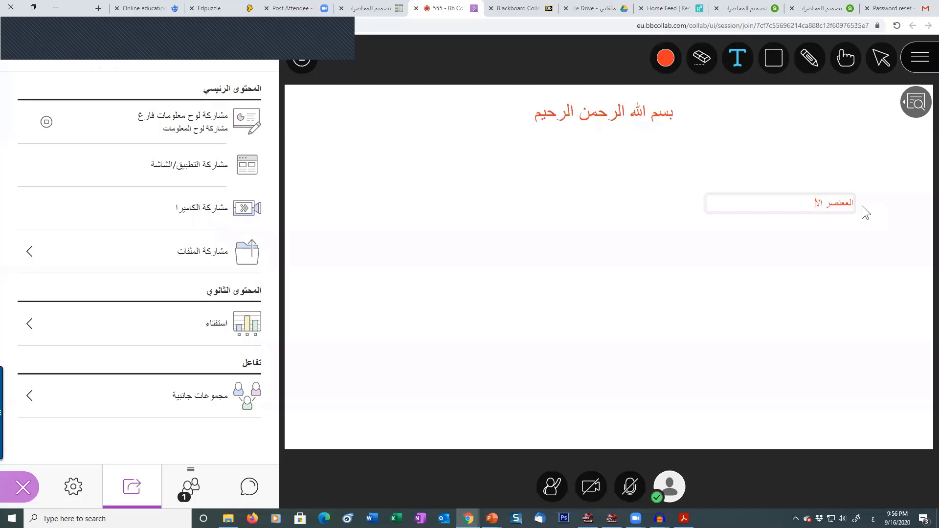
{"action": "type", "text": "ول"}
{"action": "key", "text": "Return"}
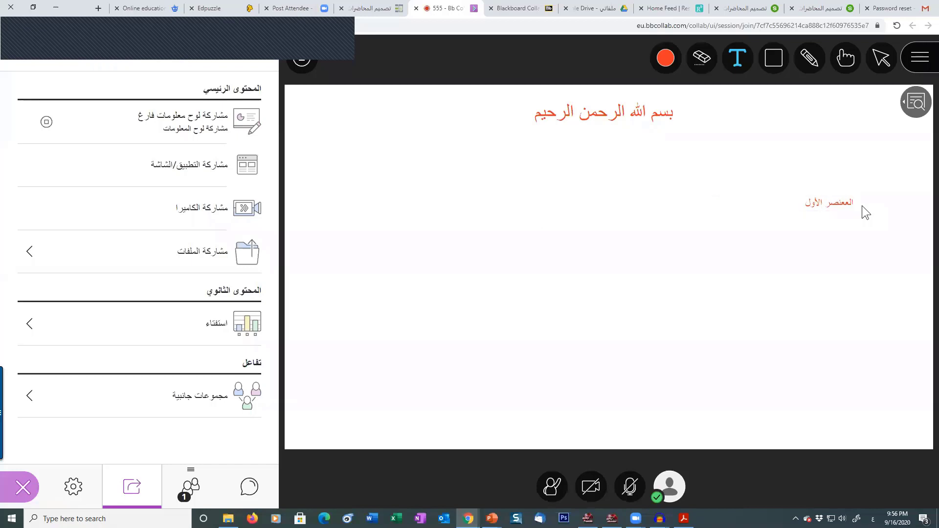
{"action": "left_click", "coordinate": [821, 202]}
{"action": "left_click", "coordinate": [845, 232]}
{"action": "type", "text": "العنصر"}
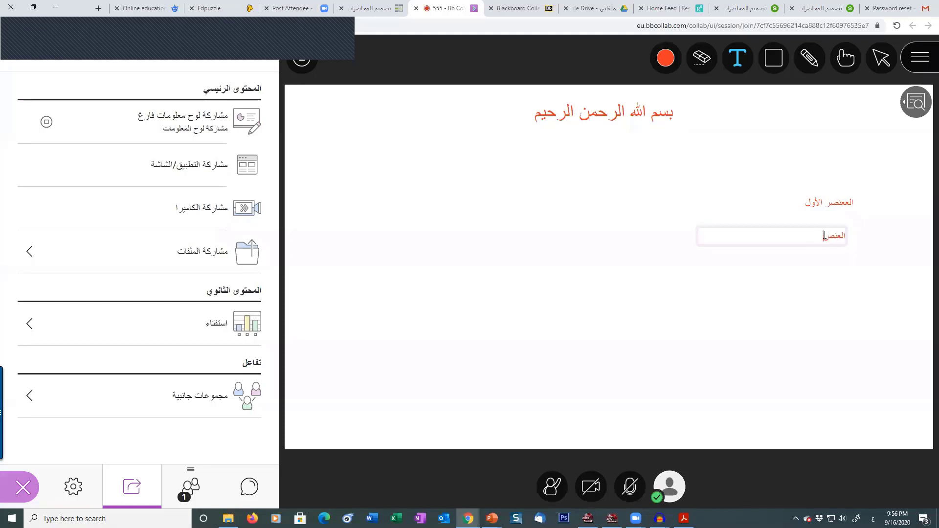
{"action": "type", "text": " الثاني"}
Move up, enlarge and tilt the الععنصر الأول text, and move العنصر الثاني to the whiteboard's left half
{"action": "left_click", "coordinate": [882, 60]}
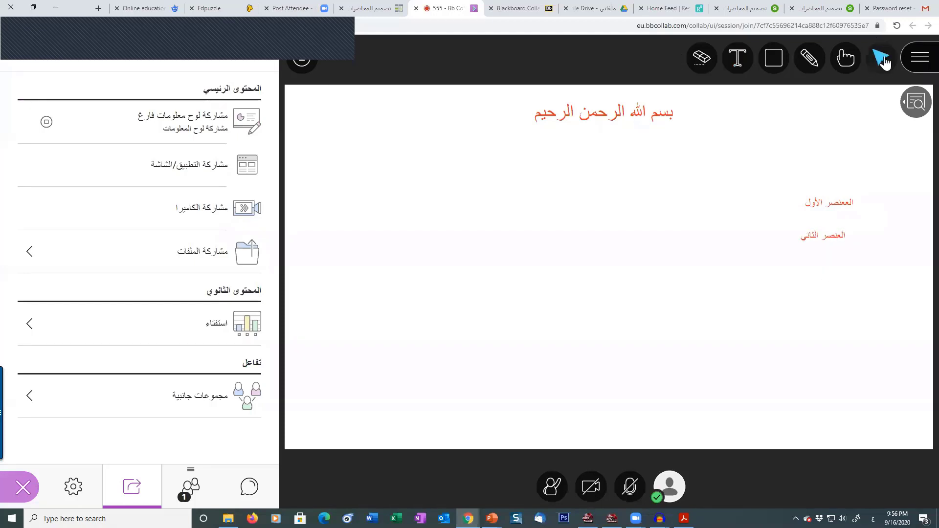
{"action": "left_click_drag", "start_coordinate": [831, 202], "coordinate": [841, 172]}
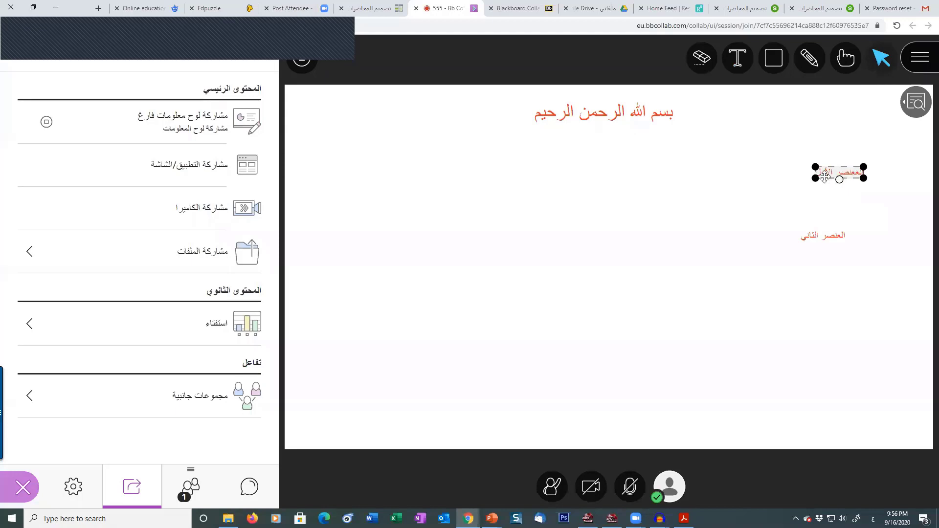
{"action": "left_click_drag", "start_coordinate": [816, 178], "coordinate": [839, 175]}
{"action": "left_click_drag", "start_coordinate": [826, 235], "coordinate": [439, 198]}
Handwrite the equation ١+١=٢ in red with the pen, underline it, and add freehand marks around the texts
{"action": "left_click", "coordinate": [809, 58]}
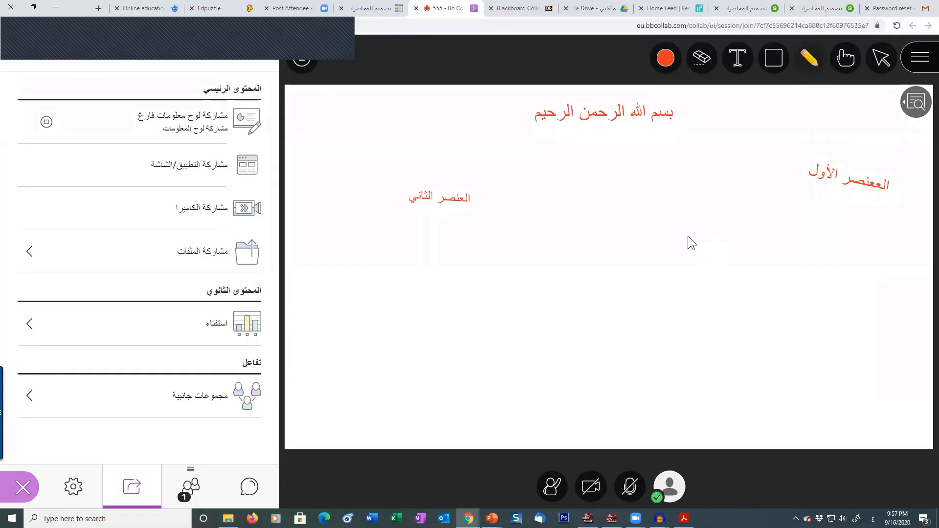
{"action": "mouse_move", "coordinate": [715, 232]}
{"action": "left_mouse_down"}
{"action": "mouse_move", "coordinate": [684, 240]}
{"action": "mouse_move", "coordinate": [702, 242]}
{"action": "left_mouse_up"}
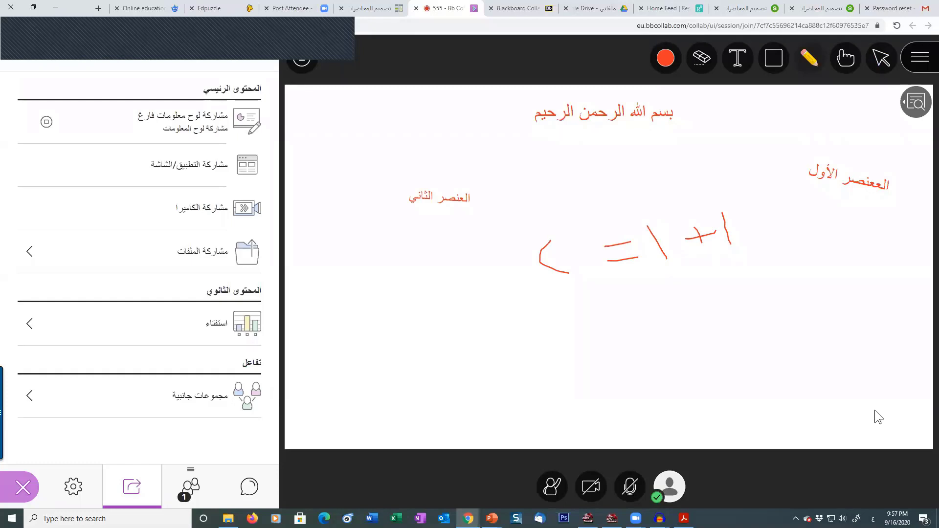
{"action": "left_click", "coordinate": [553, 327]}
{"action": "left_click_drag", "start_coordinate": [805, 245], "coordinate": [618, 270]}
{"action": "left_click_drag", "start_coordinate": [706, 176], "coordinate": [622, 179]}
{"action": "mouse_move", "coordinate": [782, 143]}
{"action": "left_mouse_down"}
{"action": "mouse_move", "coordinate": [866, 198]}
{"action": "mouse_move", "coordinate": [856, 160]}
{"action": "left_mouse_up"}
Draw a large red ellipse in the whiteboard's lower right area and choose the rectangle shape
{"action": "left_click", "coordinate": [773, 58]}
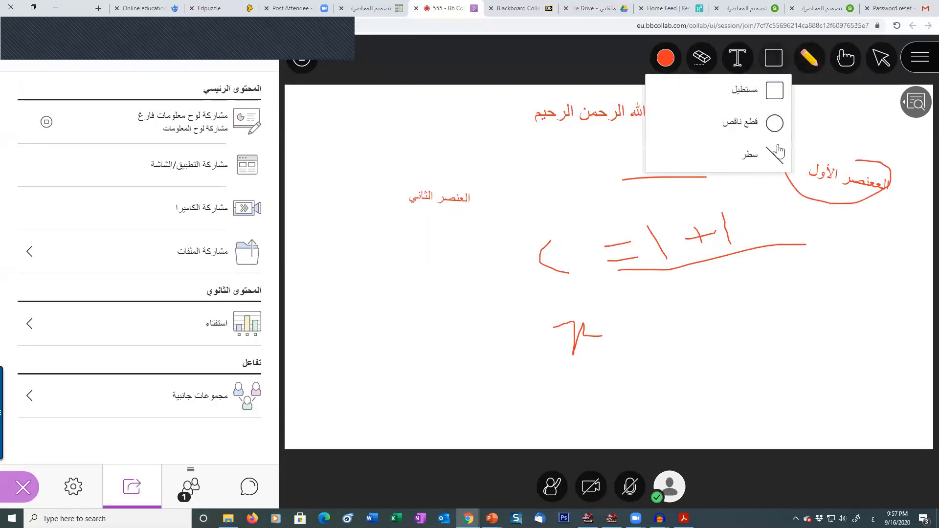
{"action": "left_click", "coordinate": [775, 123]}
{"action": "mouse_move", "coordinate": [831, 308]}
{"action": "left_mouse_down"}
{"action": "mouse_move", "coordinate": [748, 357]}
{"action": "mouse_move", "coordinate": [760, 351]}
{"action": "left_mouse_up"}
{"action": "left_click", "coordinate": [774, 58]}
{"action": "left_click", "coordinate": [756, 104]}
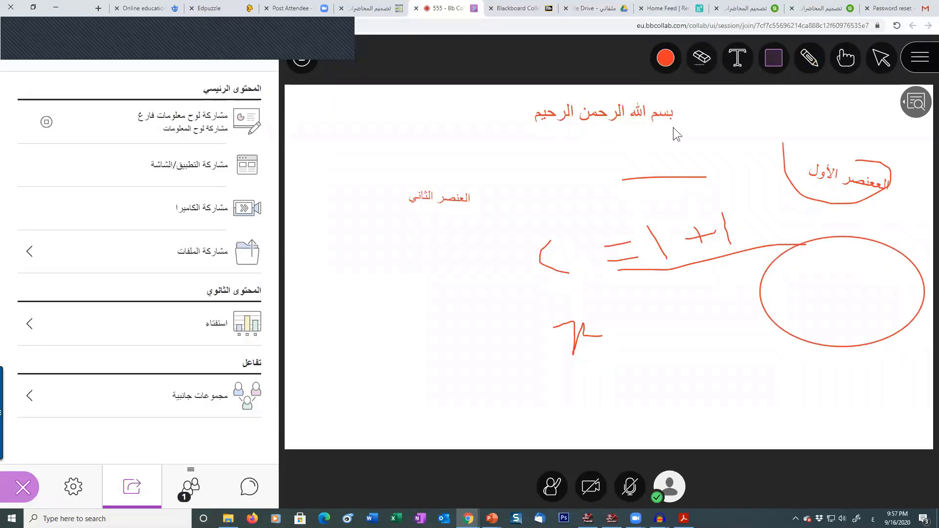
Clear everything from the whiteboard and switch to the lecture audio project in Audacity
{"action": "left_click", "coordinate": [701, 58]}
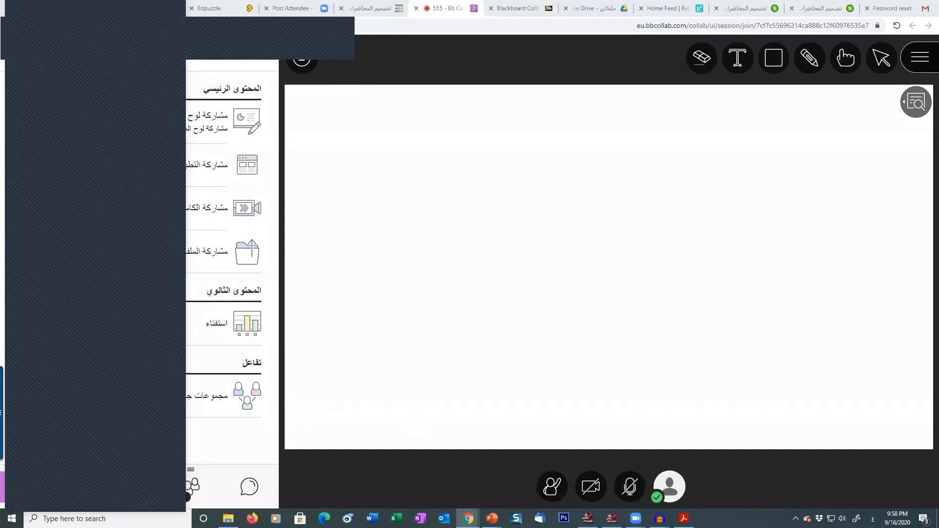
{"action": "mouse_move", "coordinate": [659, 518]}
{"action": "left_click", "coordinate": [675, 492]}
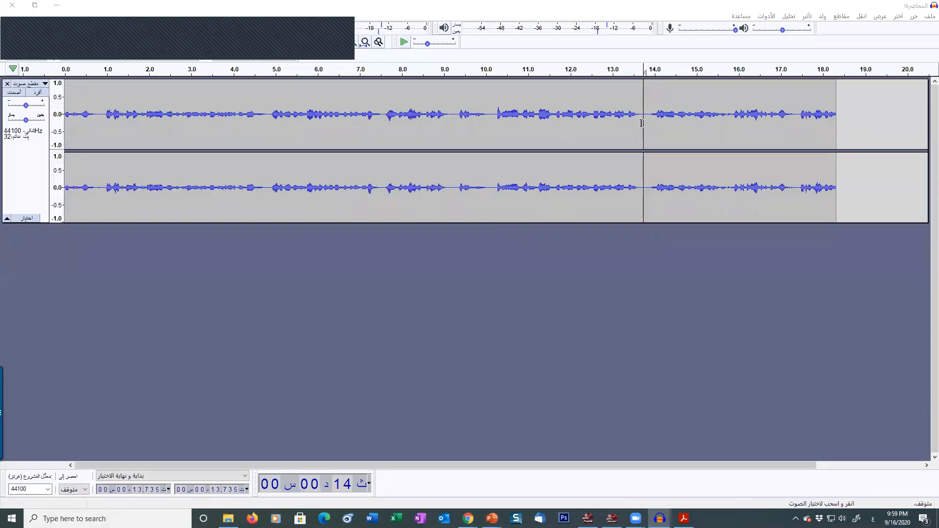
Record a new passage of several seconds onto the end of the existing lecture audio track
{"action": "left_click", "coordinate": [841, 93]}
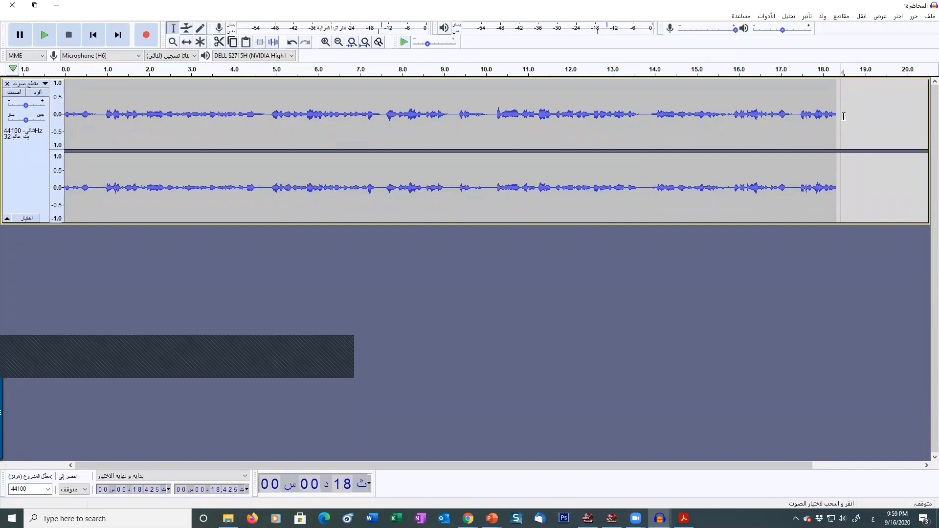
{"action": "left_click", "coordinate": [488, 112]}
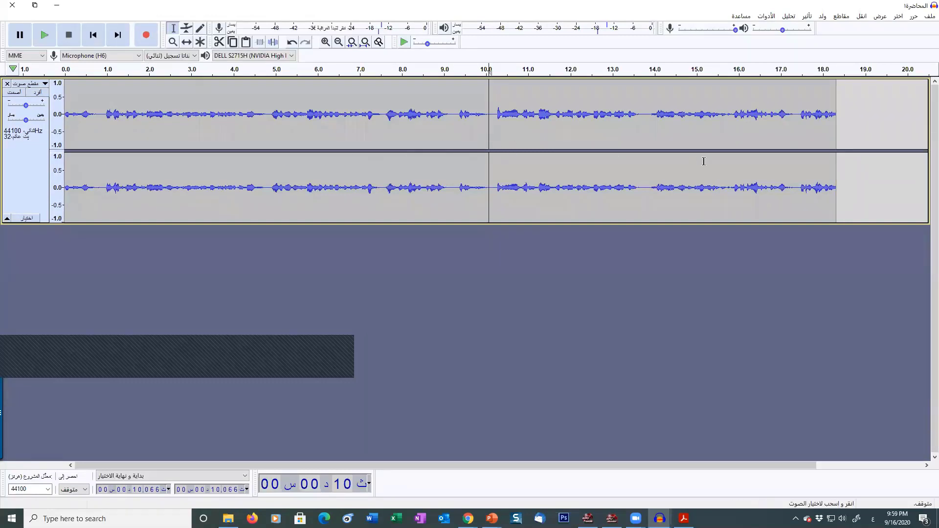
{"action": "left_click", "coordinate": [148, 36]}
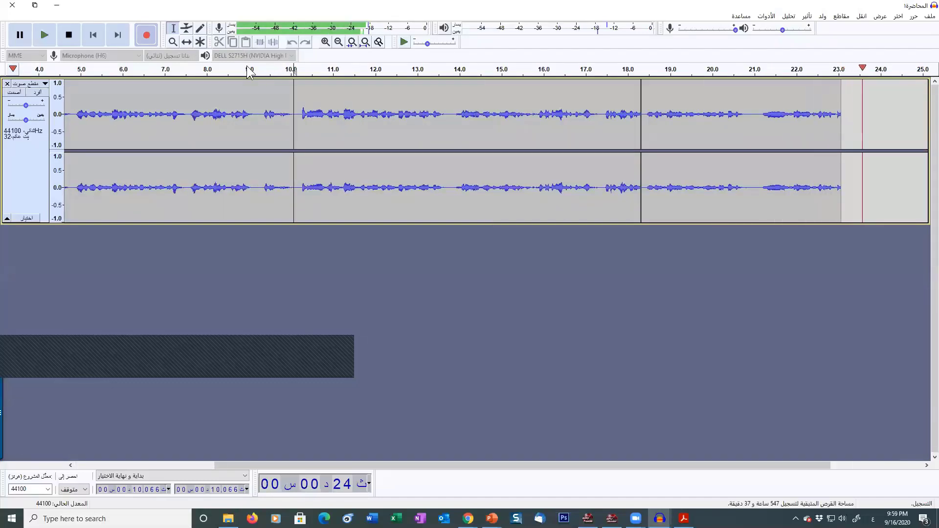
{"action": "left_click", "coordinate": [69, 37]}
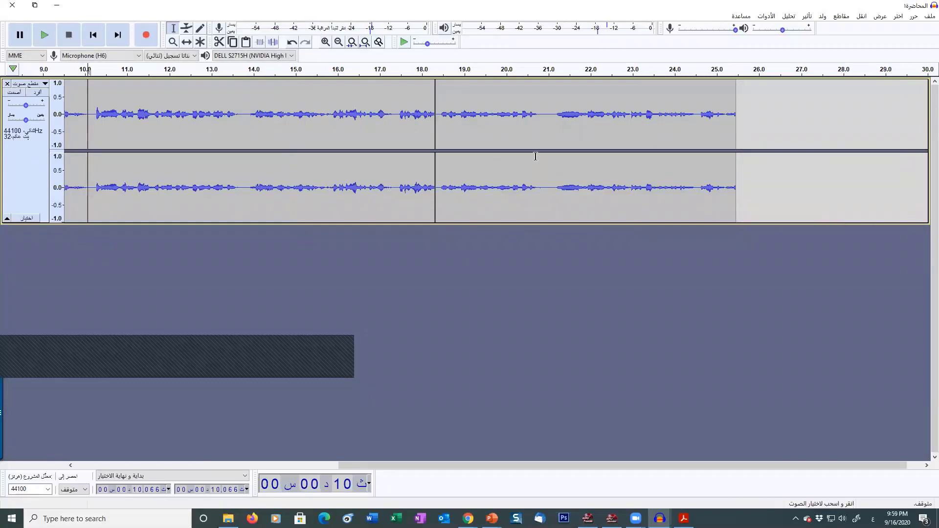
Try to move the newly recorded clip from the end of the track to about 13.8 seconds
{"action": "left_click", "coordinate": [536, 141]}
{"action": "left_click_drag", "start_coordinate": [435, 140], "coordinate": [738, 150]}
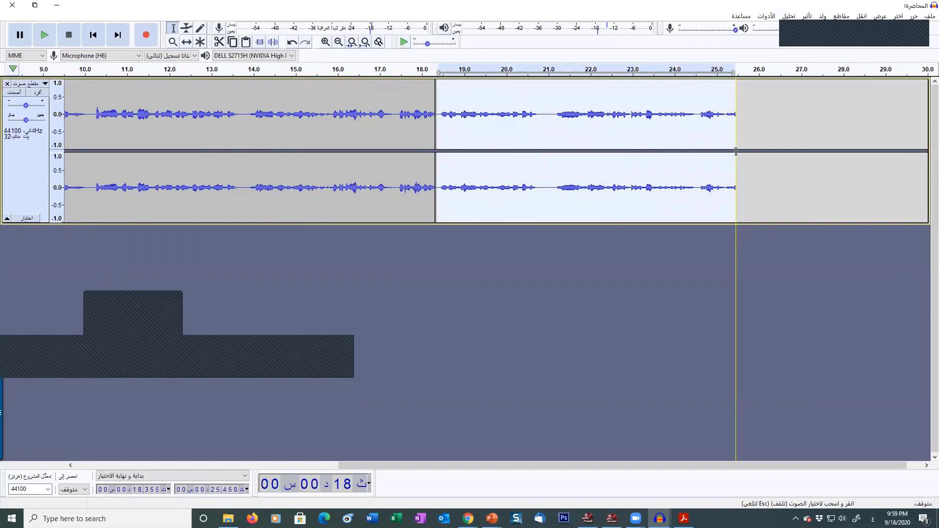
{"action": "left_click", "coordinate": [242, 118]}
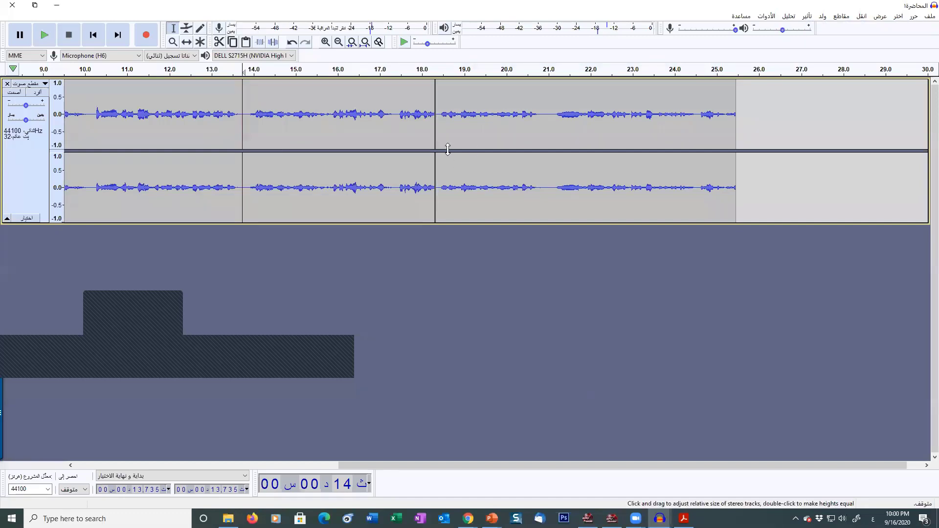
{"action": "left_click_drag", "start_coordinate": [435, 147], "coordinate": [734, 157]}
{"action": "key", "text": "Delete"}
{"action": "left_click", "coordinate": [245, 125]}
{"action": "key", "text": "ctrl+v"}
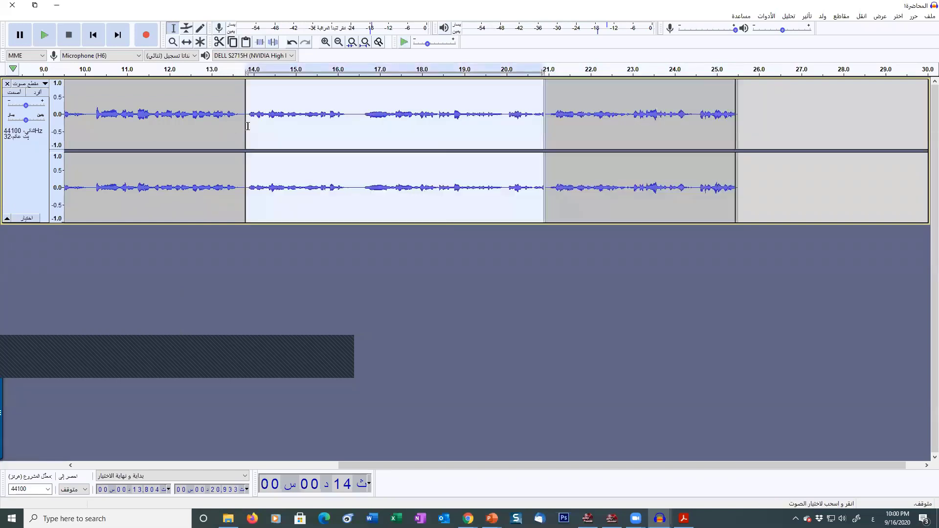
Undo the paste and the removal of the newly recorded clip
{"action": "key", "text": "ctrl+z"}
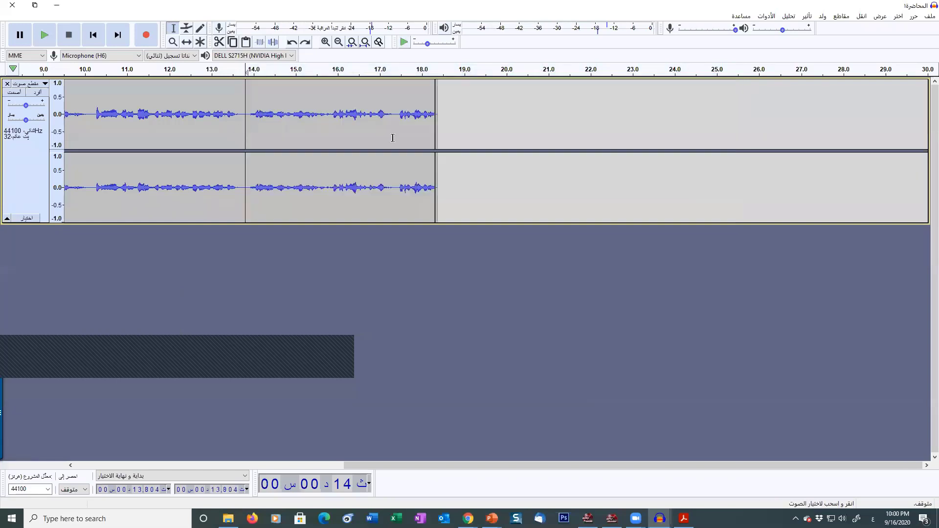
{"action": "left_click", "coordinate": [465, 137]}
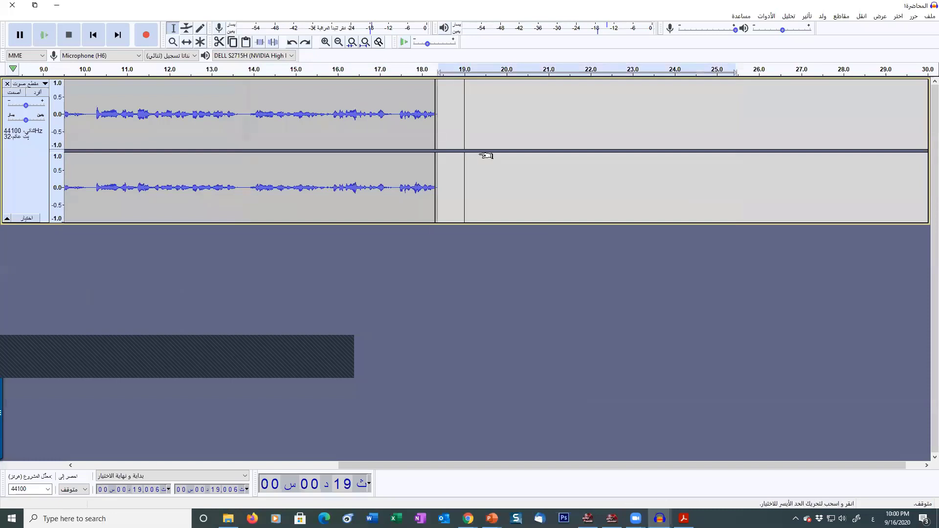
{"action": "key", "text": "ctrl+z"}
Merge the newly recorded clip with the preceding audio at the split line near 18.3 seconds
{"action": "left_click", "coordinate": [778, 180]}
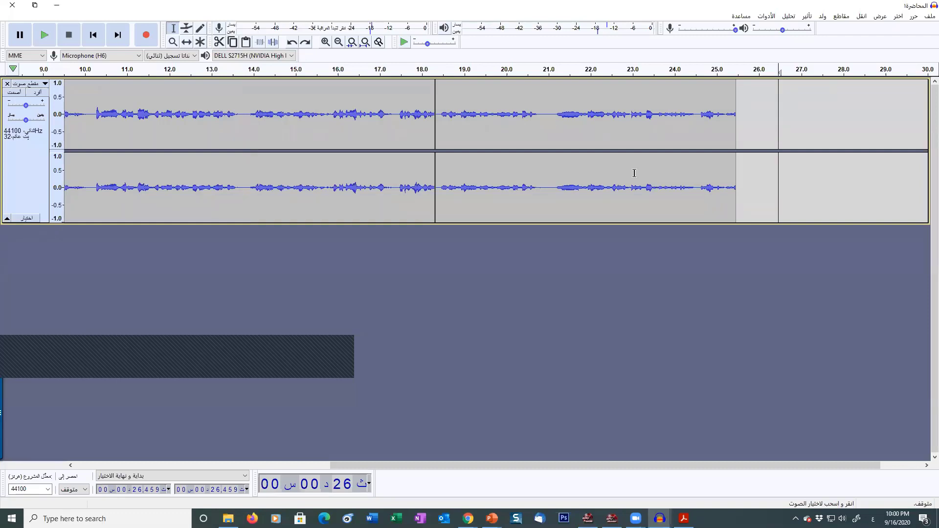
{"action": "left_click_drag", "start_coordinate": [740, 156], "coordinate": [435, 168]}
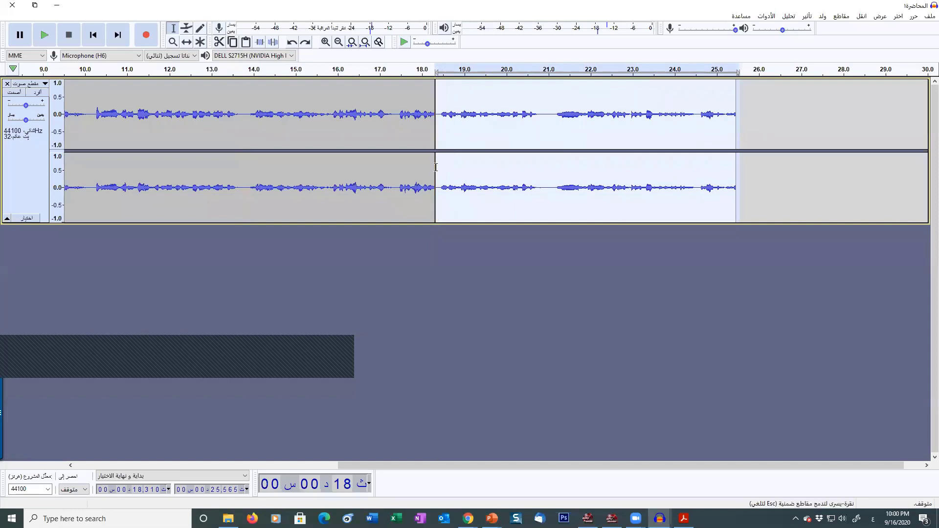
{"action": "left_click", "coordinate": [242, 114]}
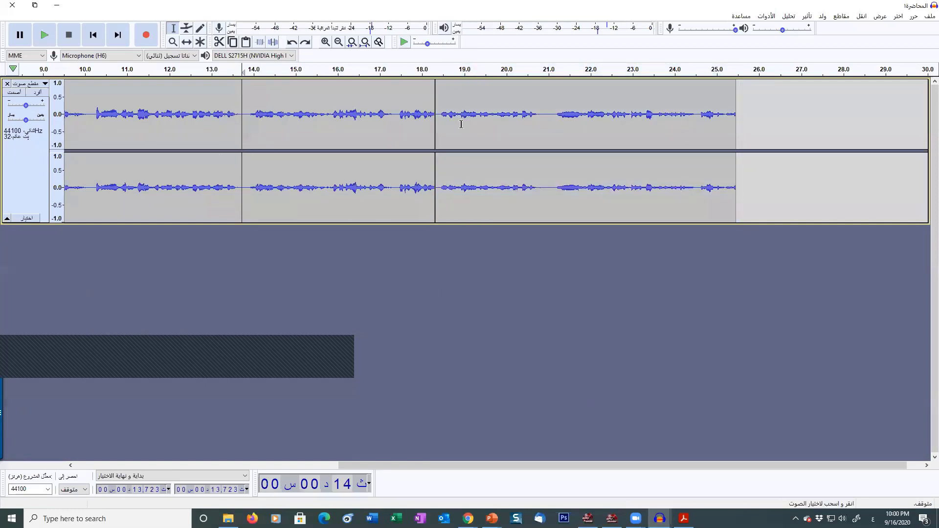
{"action": "left_click", "coordinate": [434, 134]}
Cut the newly recorded audio from about 18.4 seconds to the track's end and paste it at about 13.8 seconds
{"action": "left_click_drag", "start_coordinate": [443, 126], "coordinate": [734, 152]}
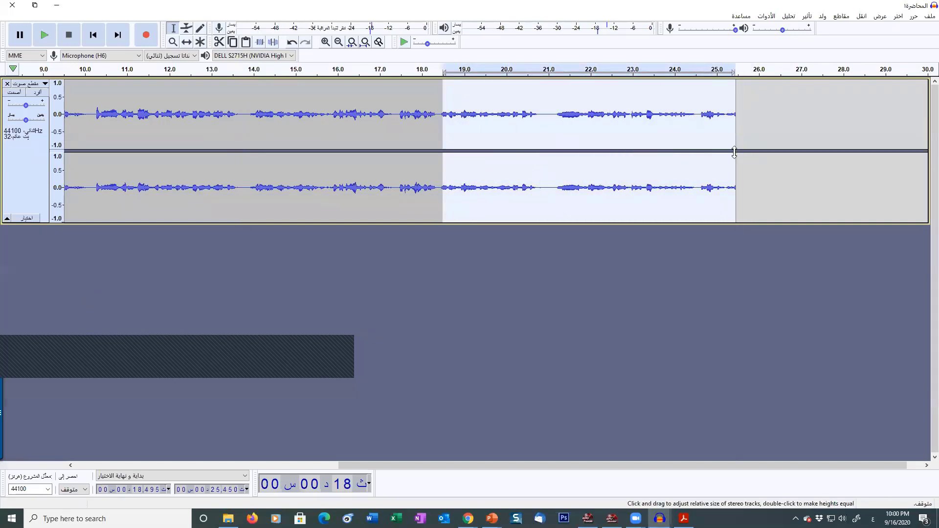
{"action": "key", "text": "space"}
{"action": "left_click", "coordinate": [438, 139]}
{"action": "left_click_drag", "start_coordinate": [430, 142], "coordinate": [726, 162]}
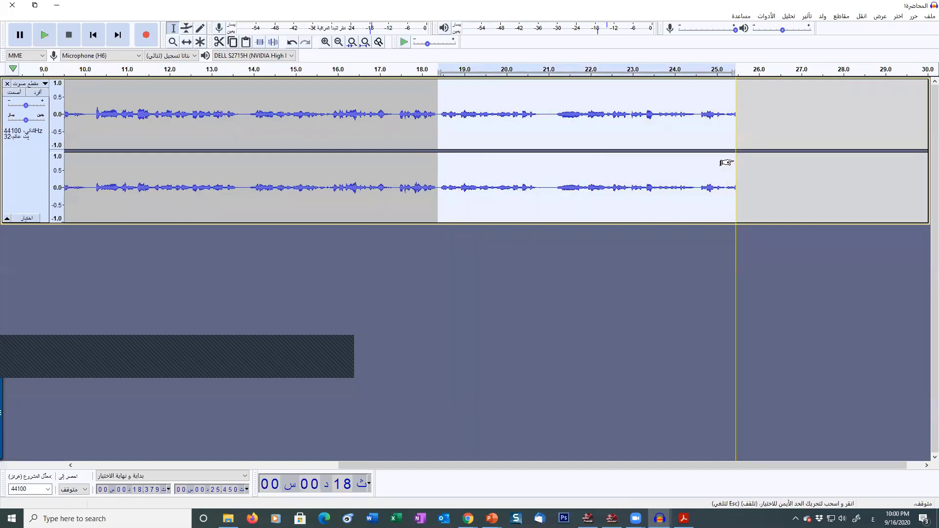
{"action": "left_click_drag", "start_coordinate": [727, 163], "coordinate": [722, 160]}
{"action": "key", "text": "Delete"}
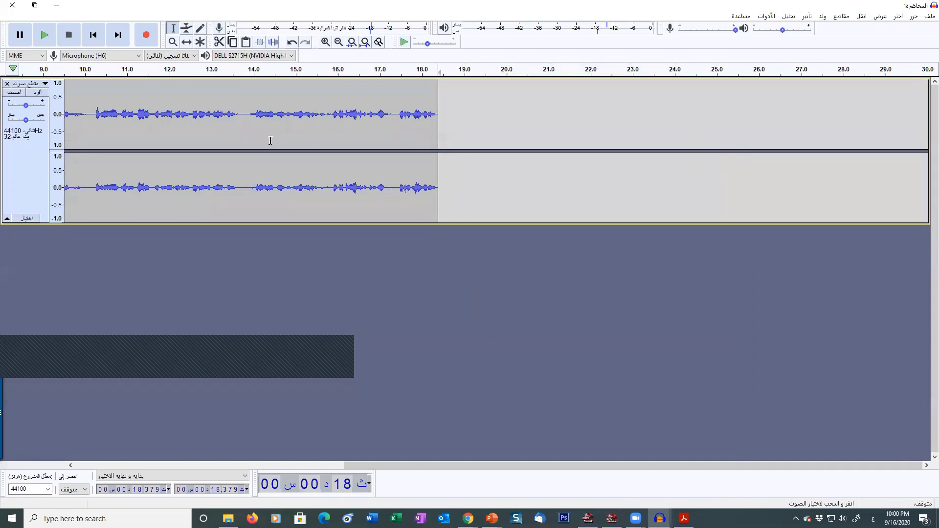
{"action": "left_click", "coordinate": [243, 117]}
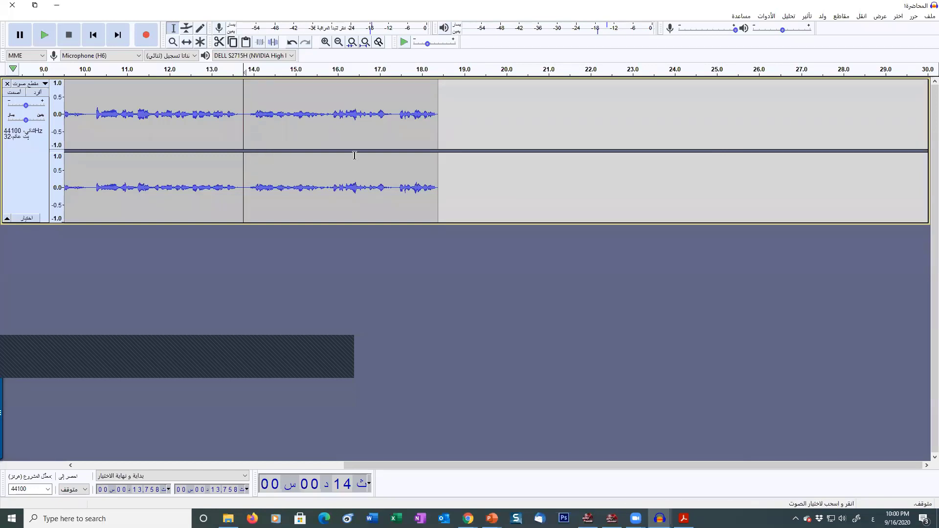
{"action": "key", "text": "ctrl+v"}
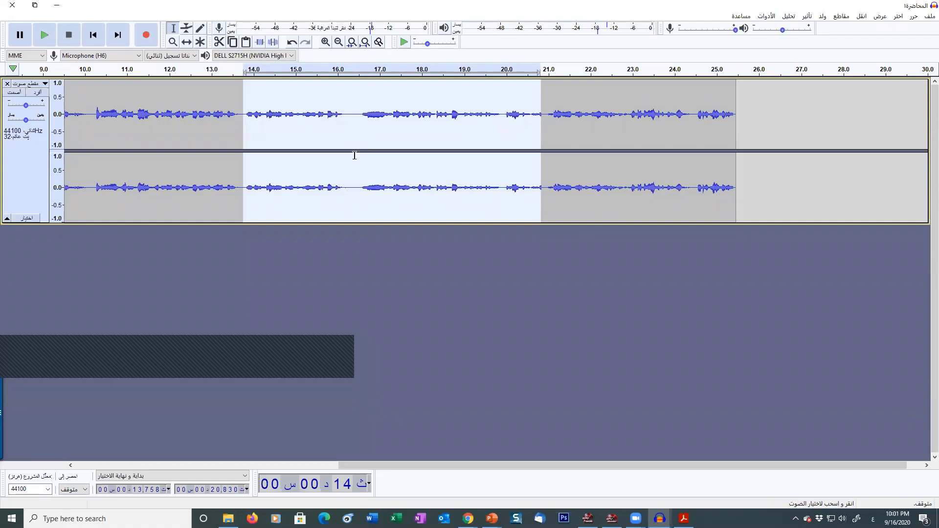
Show the project's audio export formats, including MP3, without exporting
{"action": "left_click", "coordinate": [929, 16]}
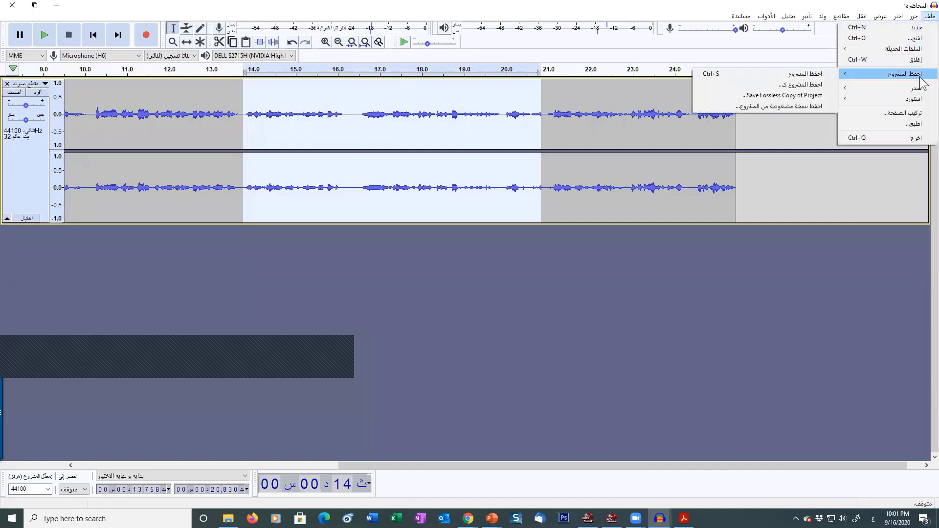
{"action": "mouse_move", "coordinate": [921, 90]}
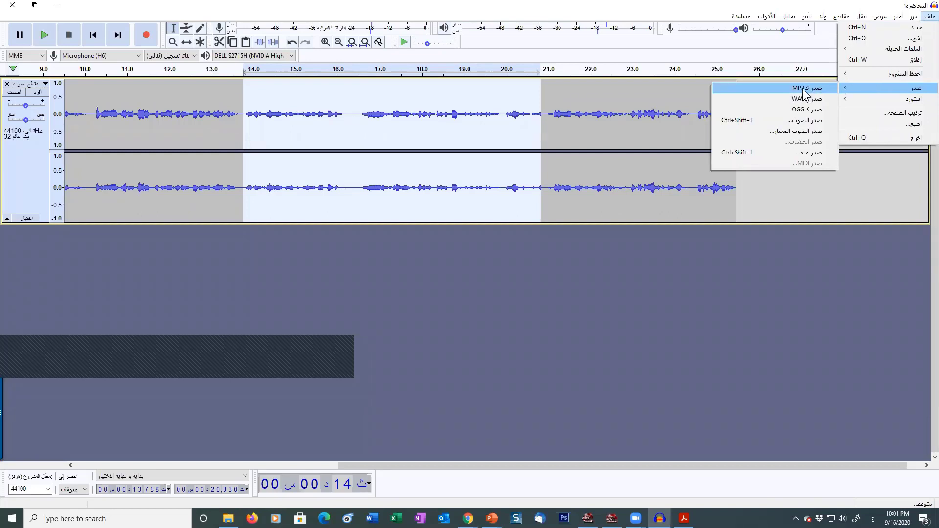
{"action": "left_click", "coordinate": [343, 376]}
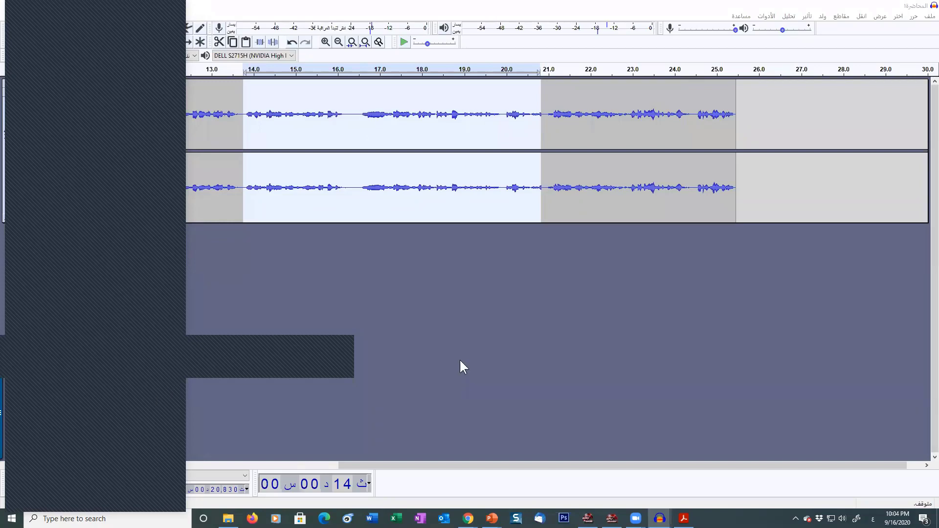
Switch to the recorded-lecture design presentation in PowerPoint and present slide 19 on downloading Office 365 from the university site
{"action": "mouse_move", "coordinate": [492, 519]}
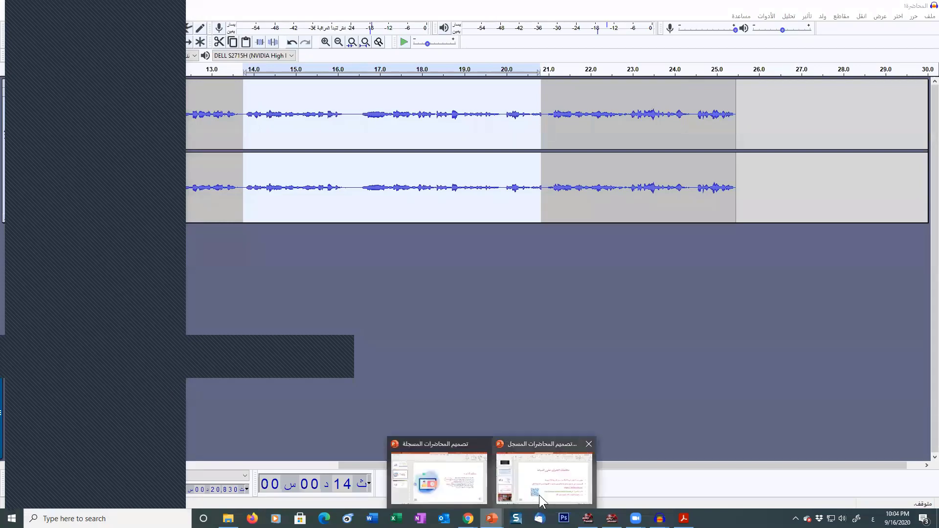
{"action": "left_click", "coordinate": [539, 494]}
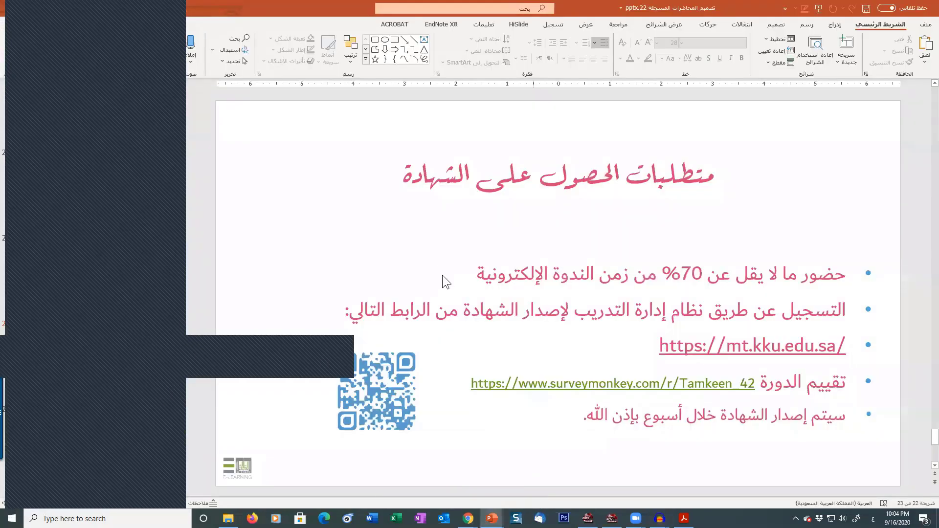
{"action": "scroll", "coordinate": [442, 282], "scroll_direction": "up", "scroll_amount": 2}
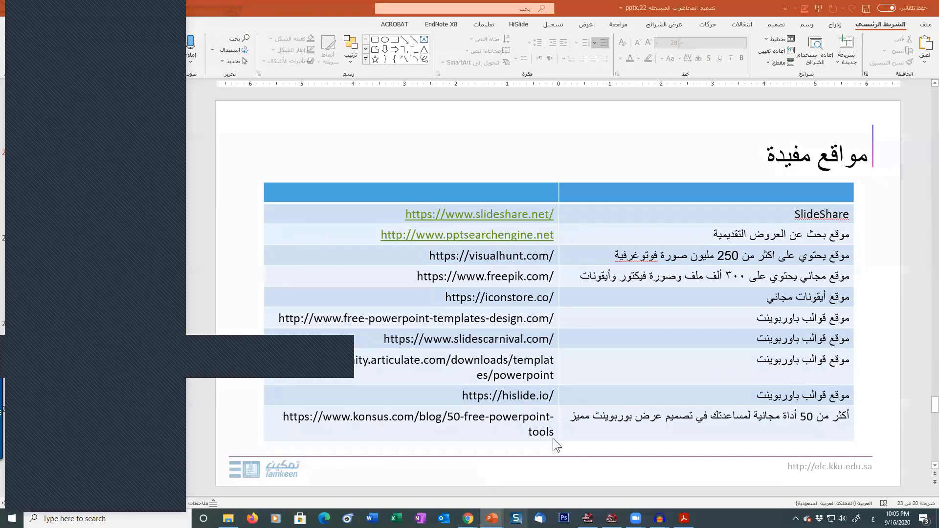
{"action": "scroll", "coordinate": [565, 389], "scroll_direction": "down", "scroll_amount": 3}
{"action": "scroll", "coordinate": [566, 388], "scroll_direction": "up", "scroll_amount": 5}
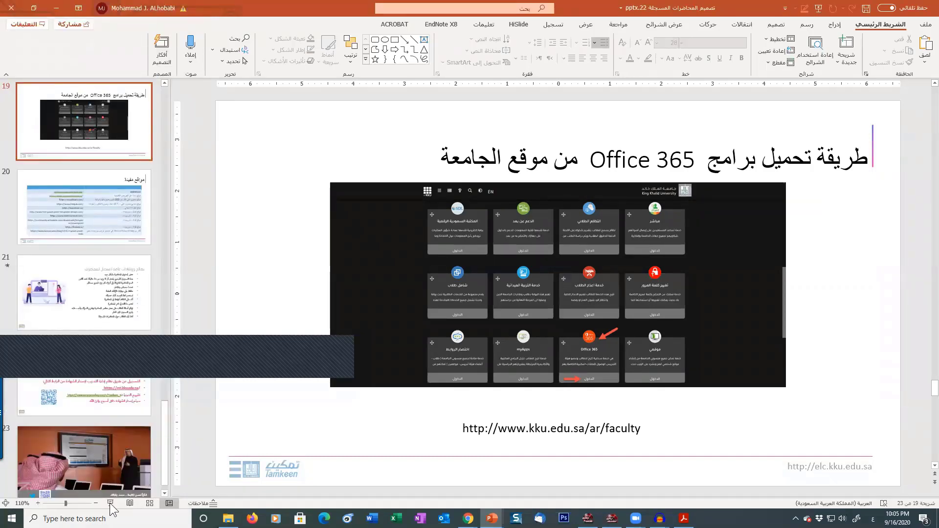
{"action": "left_click", "coordinate": [110, 504]}
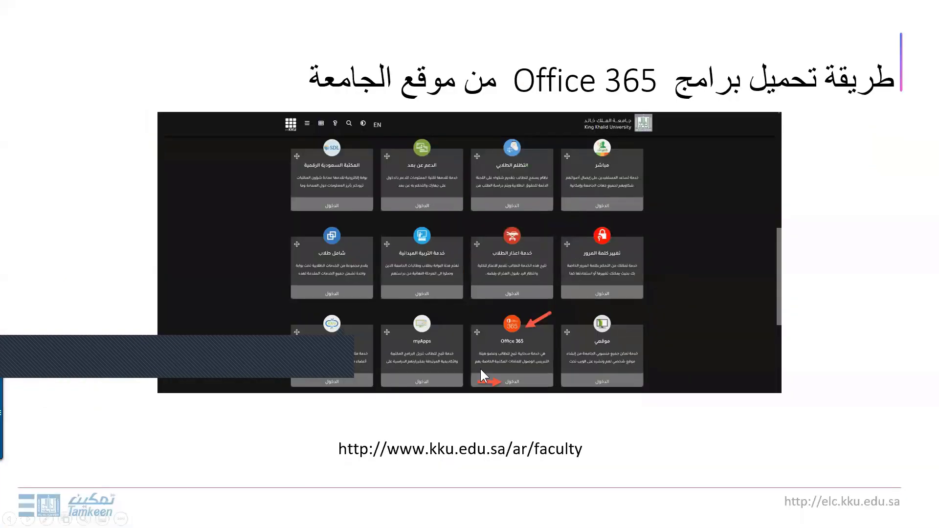
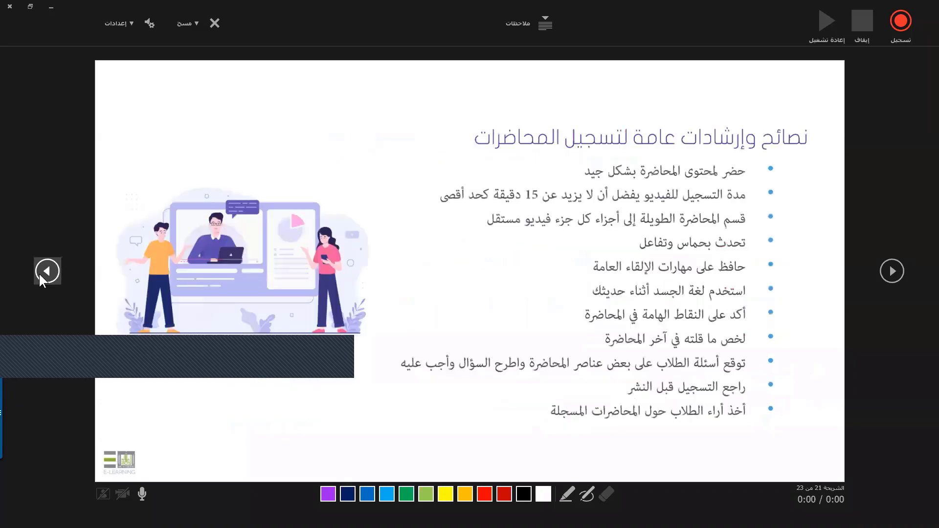
Go back to the مواقع مفيدة slide in the slide recording view and exit that view
{"action": "left_click", "coordinate": [39, 273]}
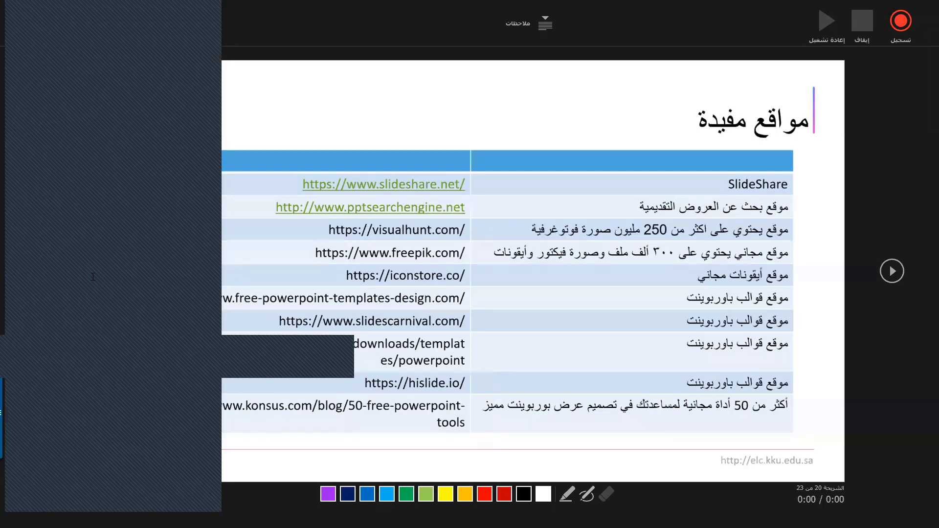
{"action": "key", "text": "Escape"}
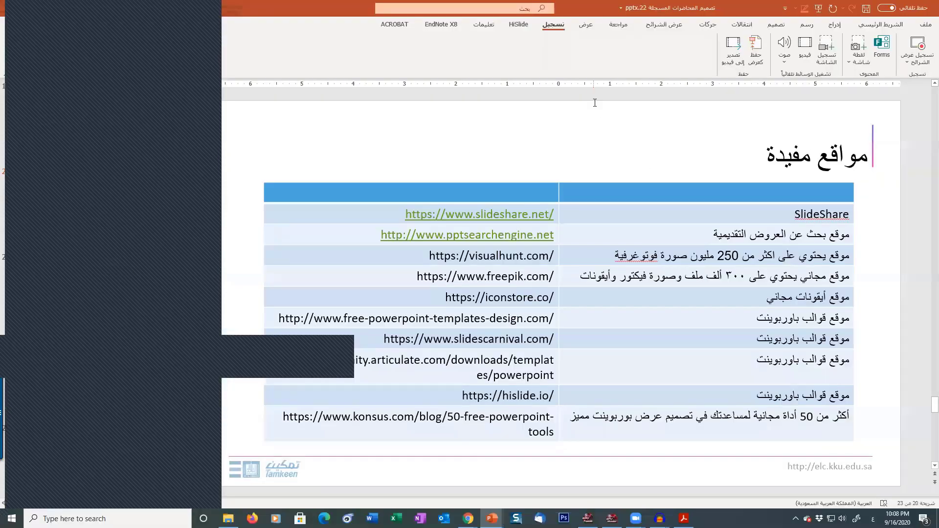
Switch to the Blackboard Collaborate Ultra page in Chrome and close the settings of session 555
{"action": "mouse_move", "coordinate": [468, 518]}
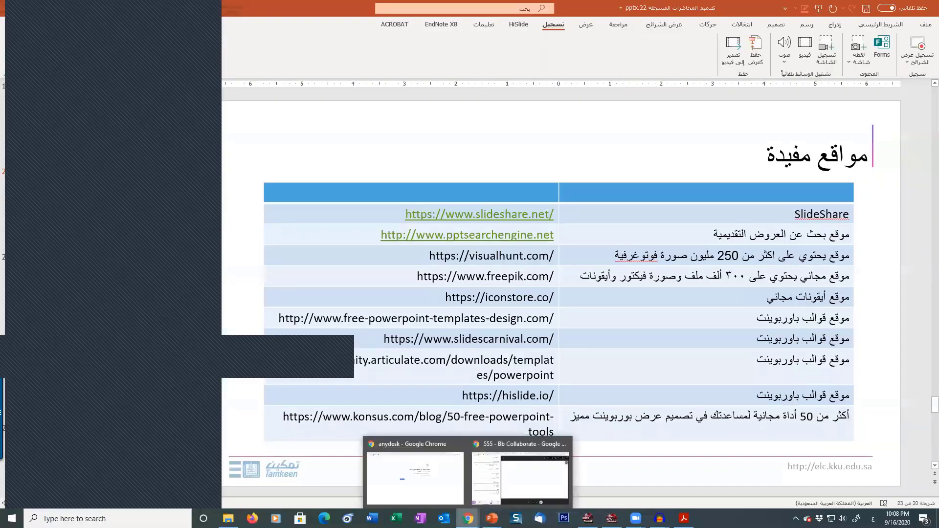
{"action": "left_click", "coordinate": [523, 483]}
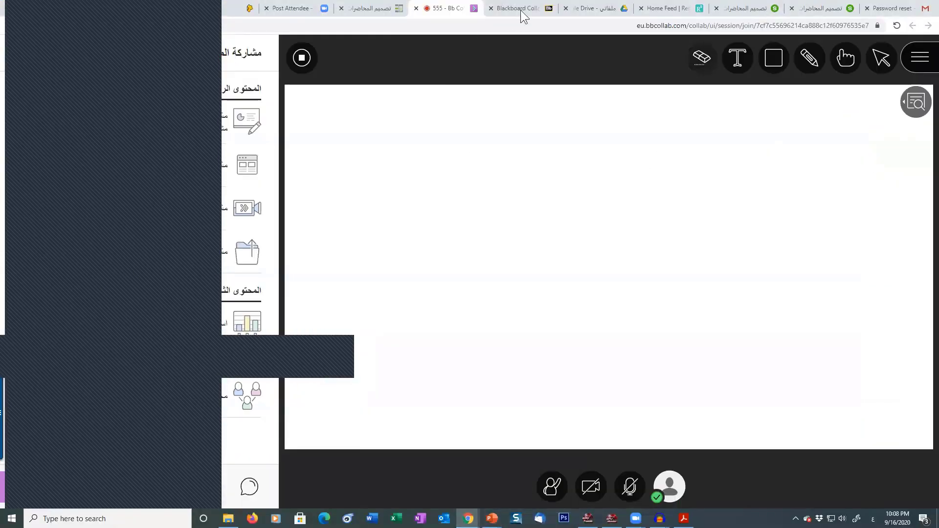
{"action": "left_click", "coordinate": [535, 8]}
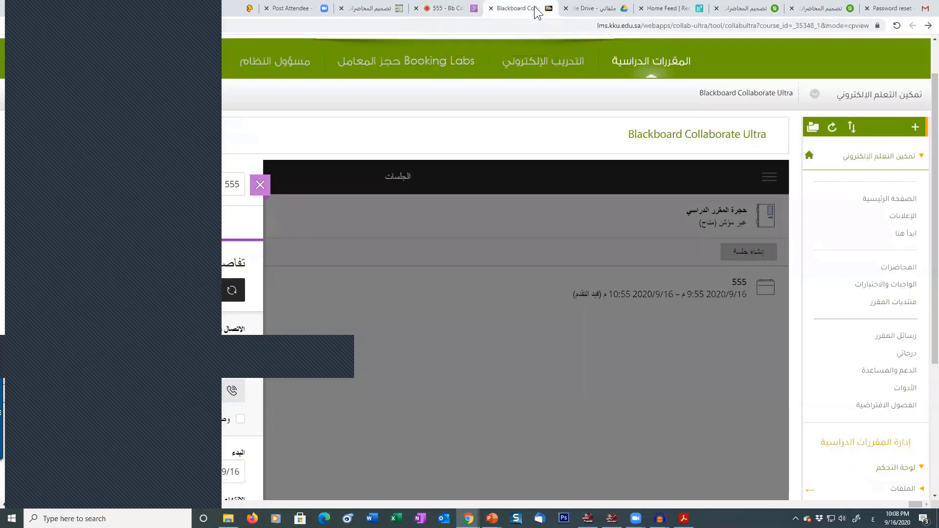
{"action": "left_click", "coordinate": [384, 407]}
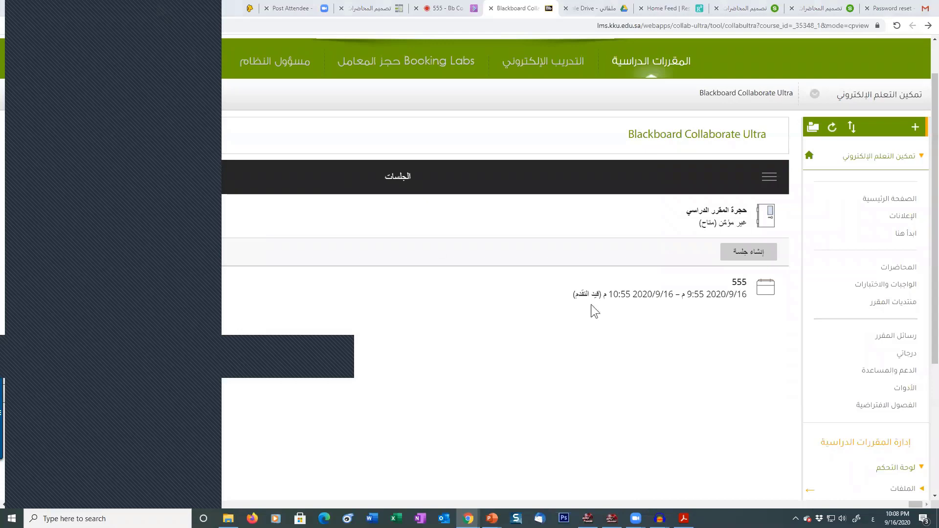
Look over the Collaborate session list and open the المقررات الدراسية page in Blackboard
{"action": "scroll", "coordinate": [667, 358], "scroll_direction": "down", "scroll_amount": 1}
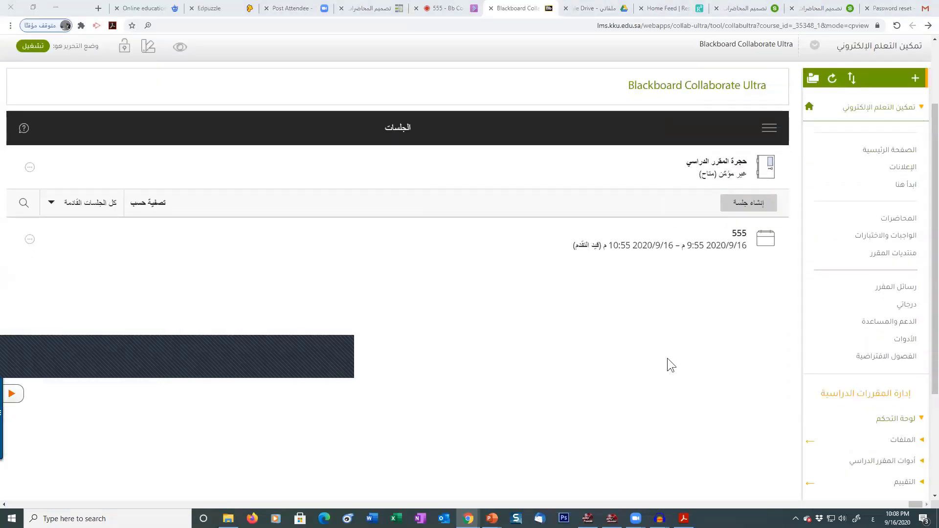
{"action": "scroll", "coordinate": [667, 359], "scroll_direction": "up", "scroll_amount": 2}
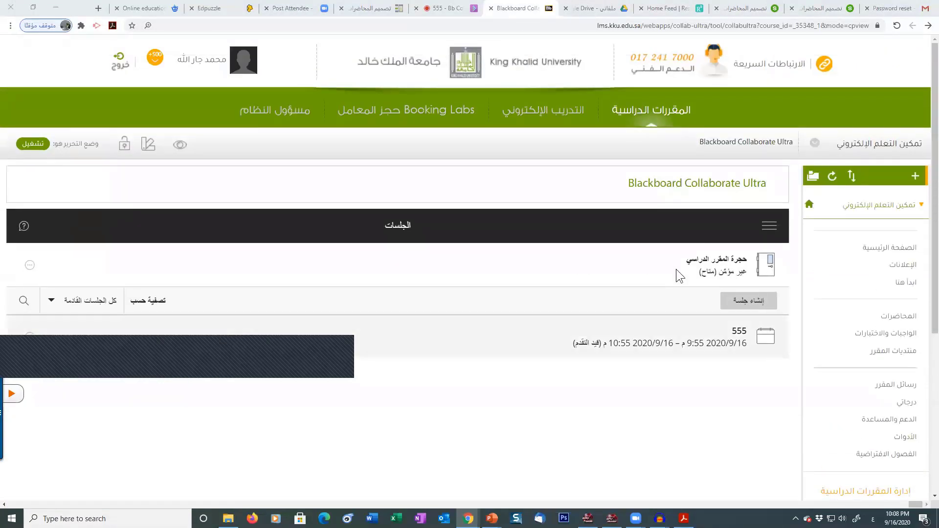
{"action": "left_click", "coordinate": [663, 112]}
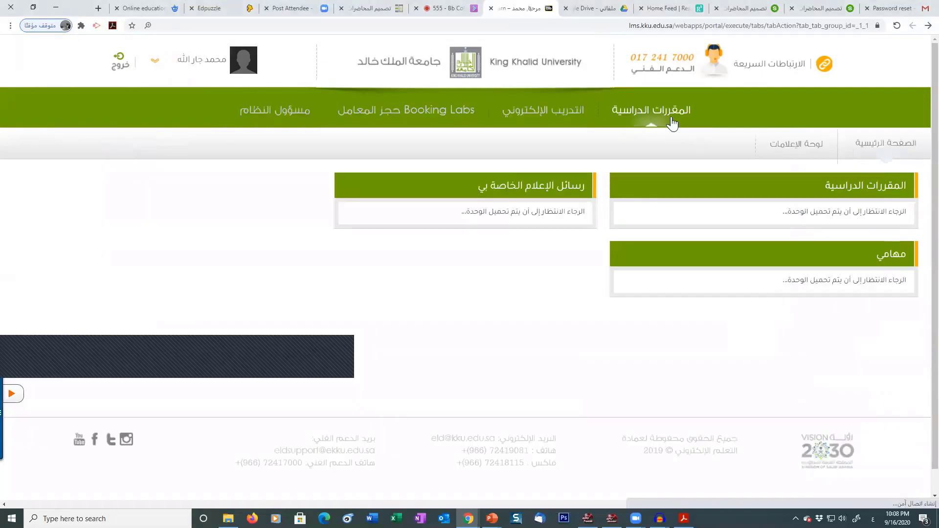
Open the course 373قرا-2-التلاوة والتجويد and launch Blackboard Collaborate Ultra from its tools (الأدوات)
{"action": "scroll", "coordinate": [926, 286], "scroll_direction": "down", "scroll_amount": 1}
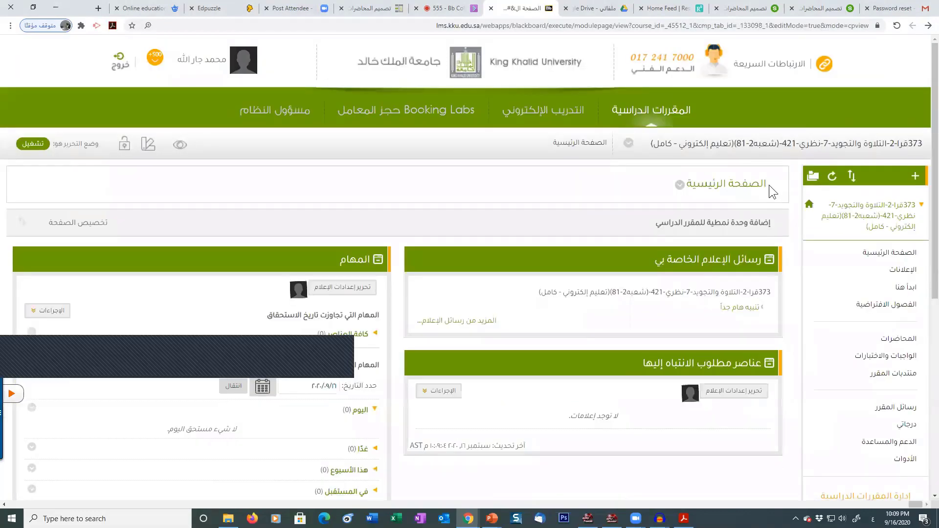
{"action": "left_click", "coordinate": [681, 261]}
{"action": "scroll", "coordinate": [782, 312], "scroll_direction": "down", "scroll_amount": 1}
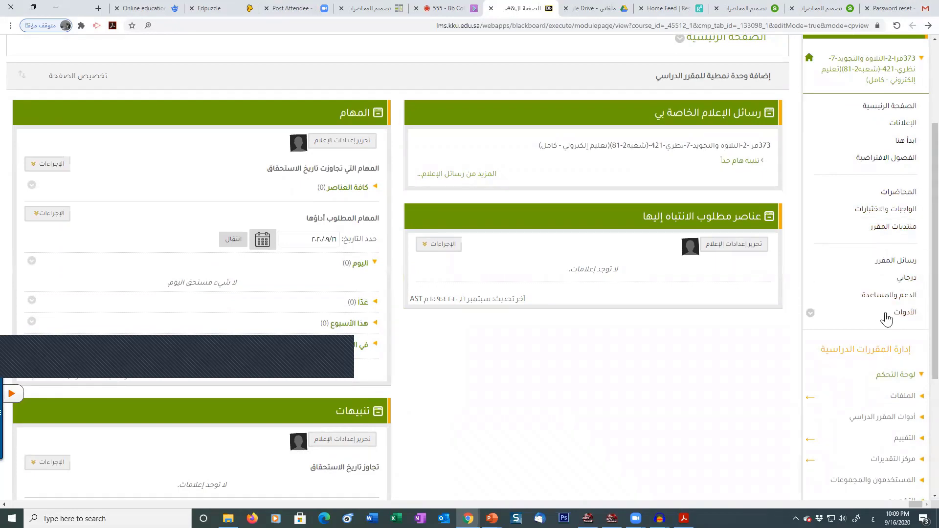
{"action": "left_click", "coordinate": [905, 313]}
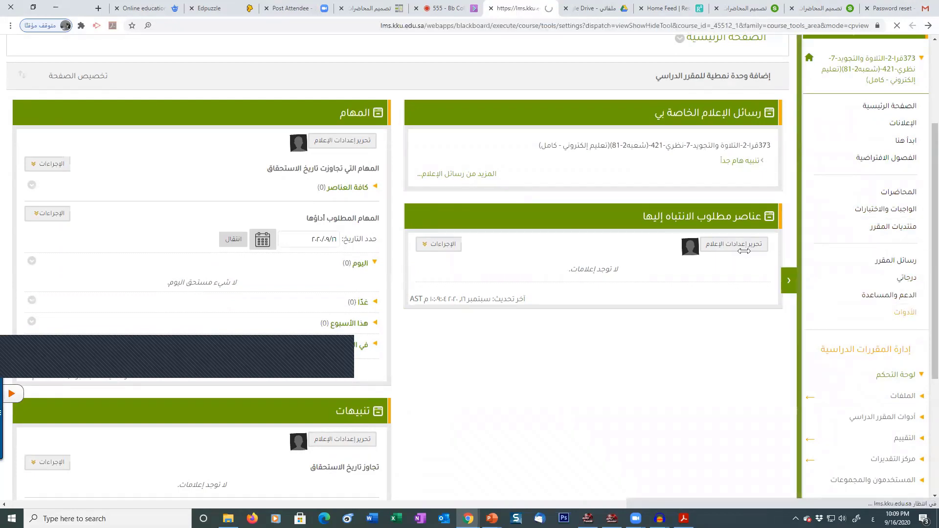
{"action": "left_click", "coordinate": [714, 244]}
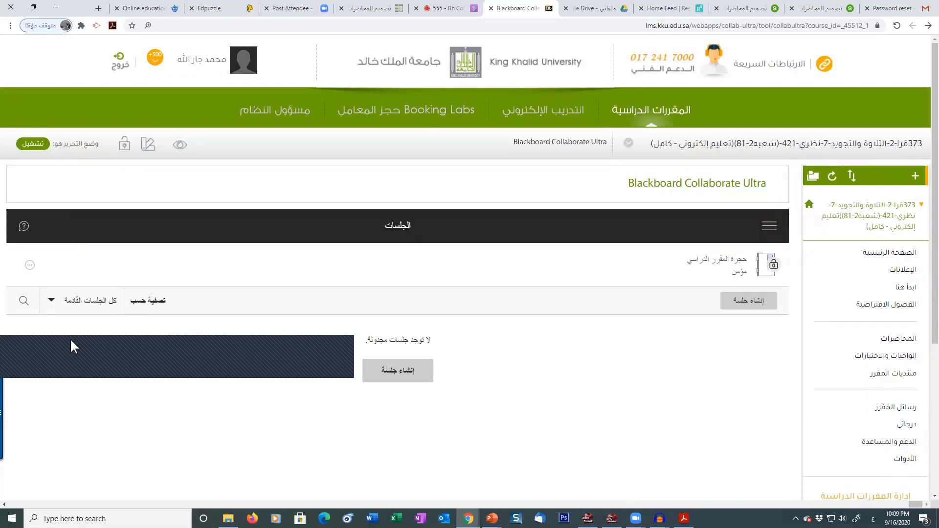
Filter the Collaborate sessions to كل الجلسات السابقة and open the attendance report of the همزة الوصل session dated 2020/9/14
{"action": "left_click", "coordinate": [76, 304]}
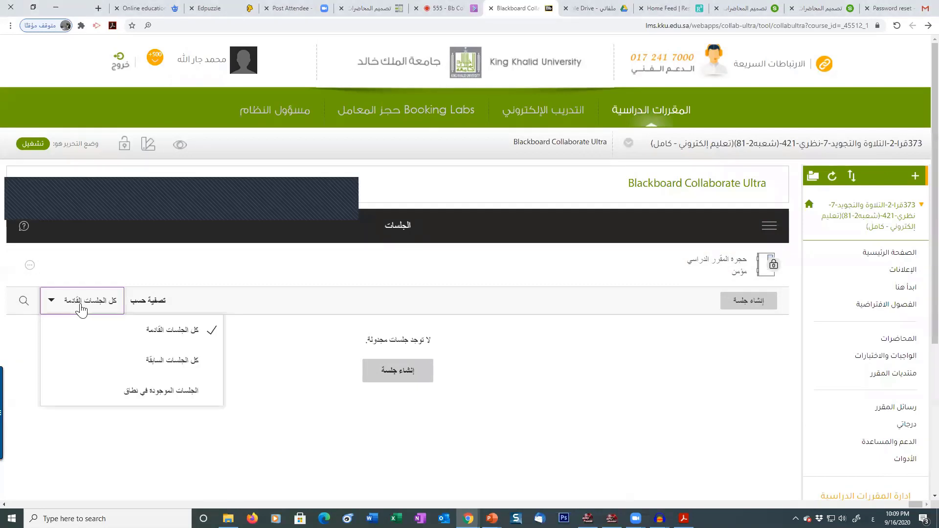
{"action": "left_click", "coordinate": [179, 368]}
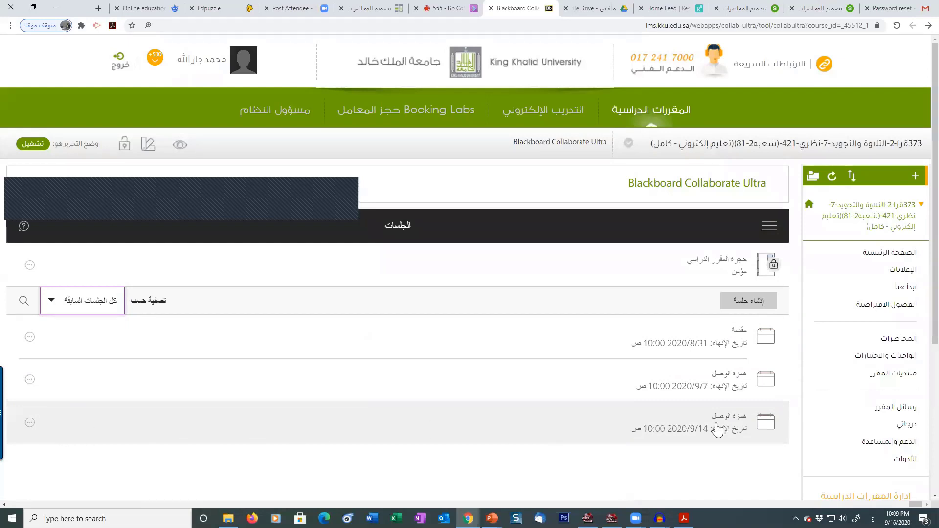
{"action": "left_click", "coordinate": [29, 423]}
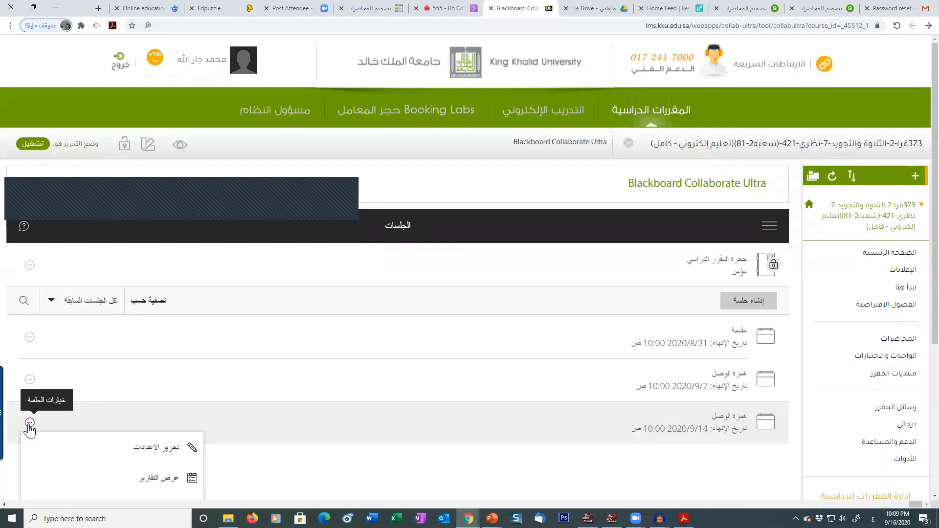
{"action": "scroll", "coordinate": [31, 426], "scroll_direction": "down", "scroll_amount": 2}
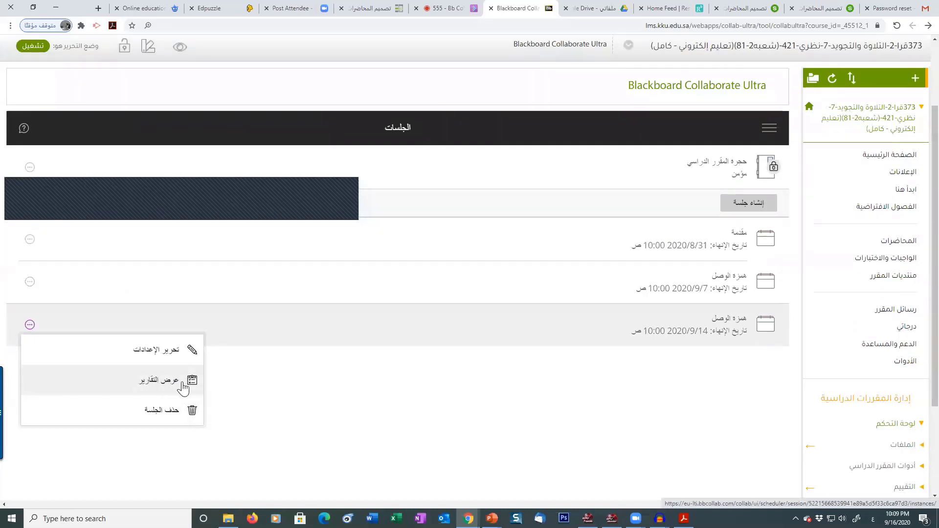
{"action": "left_click", "coordinate": [156, 381]}
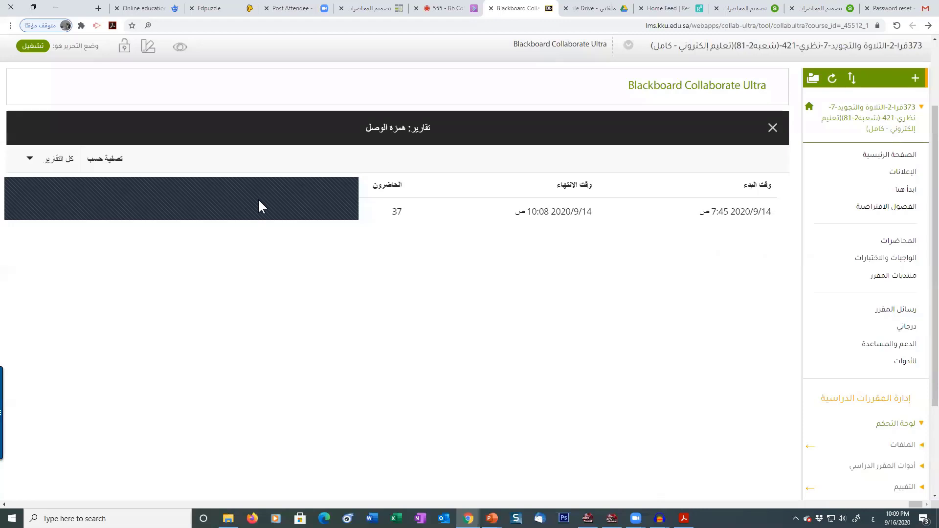
{"action": "double_click", "coordinate": [395, 212]}
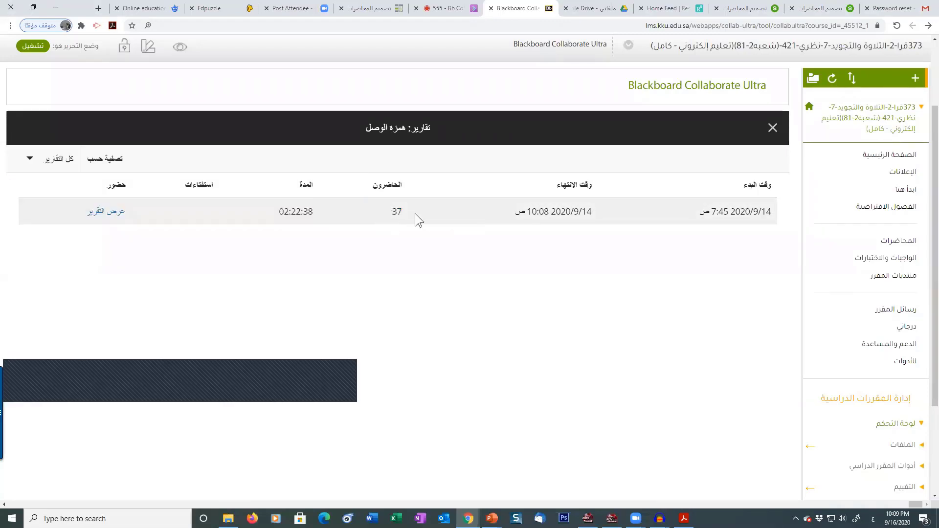
{"action": "left_click", "coordinate": [105, 211]}
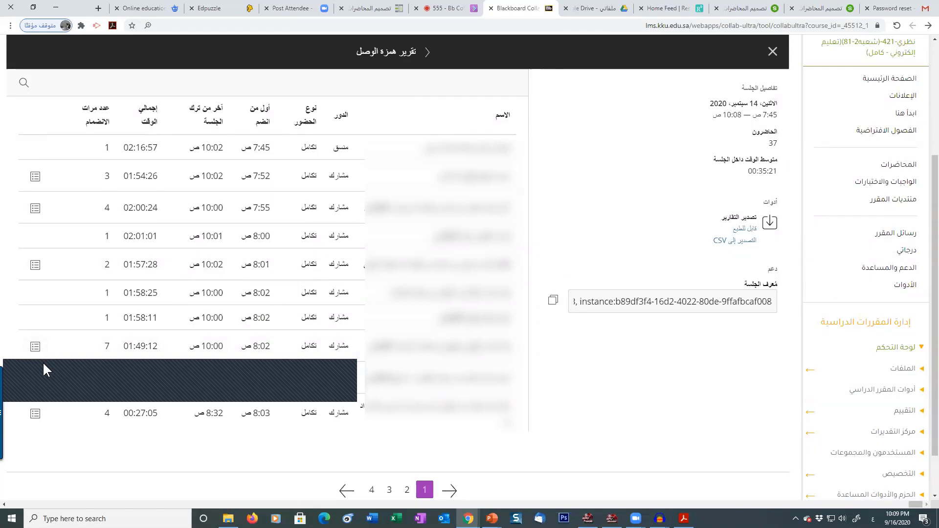
Page through the session's attendance list and examine the session date, attendee count and average time in session
{"action": "scroll", "coordinate": [44, 369], "scroll_direction": "down", "scroll_amount": 1}
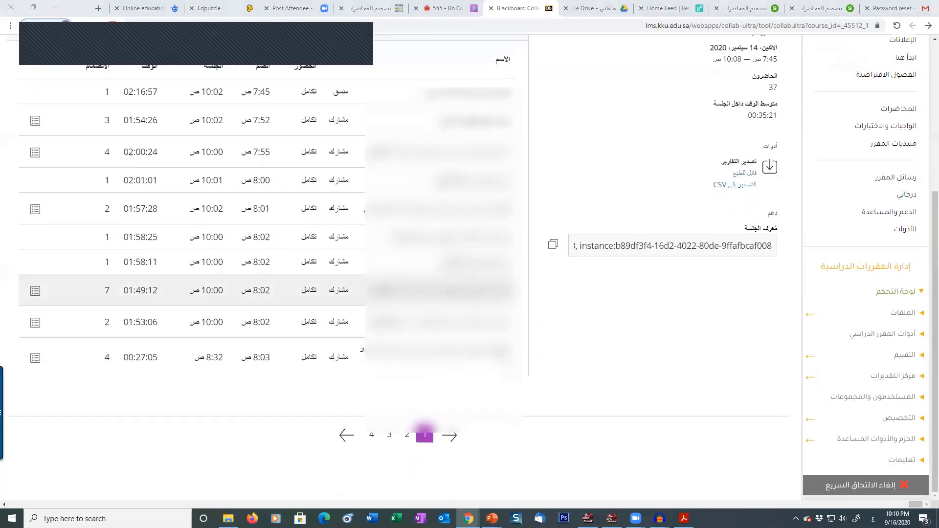
{"action": "left_click", "coordinate": [402, 440]}
{"action": "left_click", "coordinate": [392, 437]}
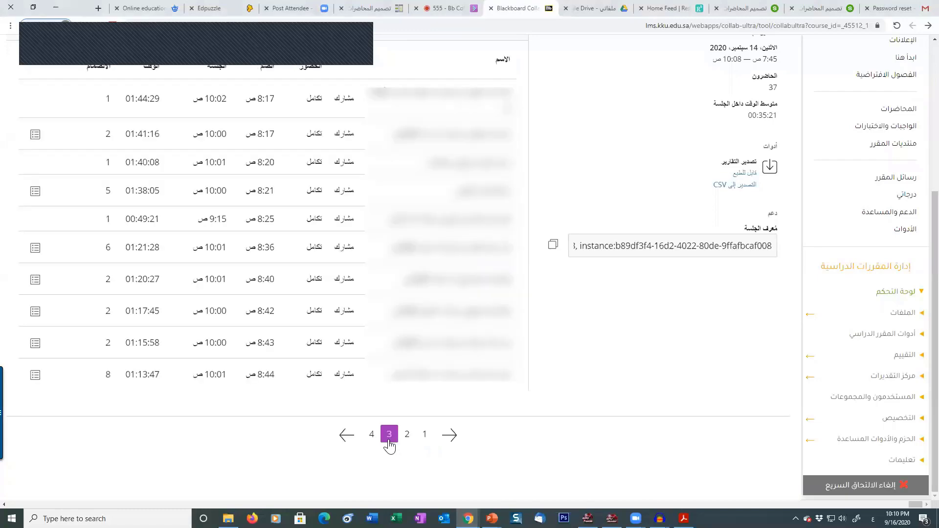
{"action": "left_click", "coordinate": [374, 439]}
{"action": "left_click", "coordinate": [405, 438]}
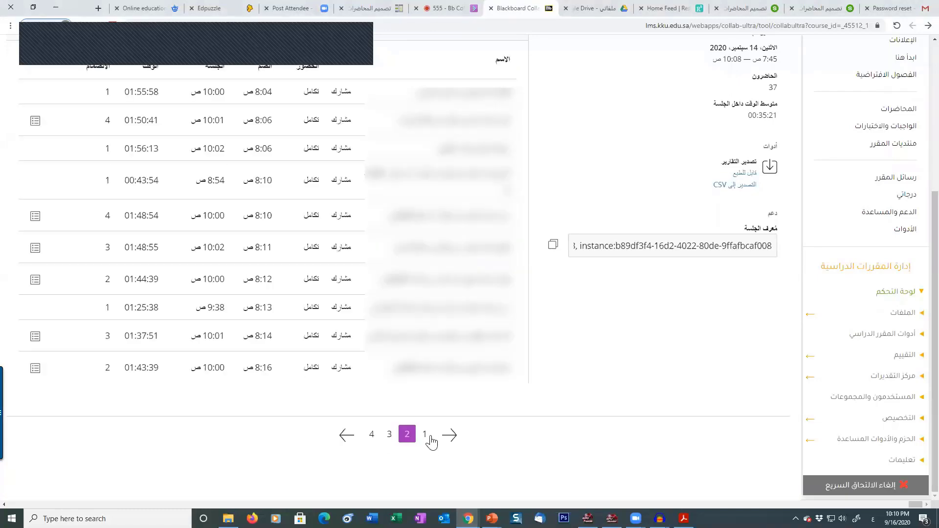
{"action": "left_click", "coordinate": [430, 438]}
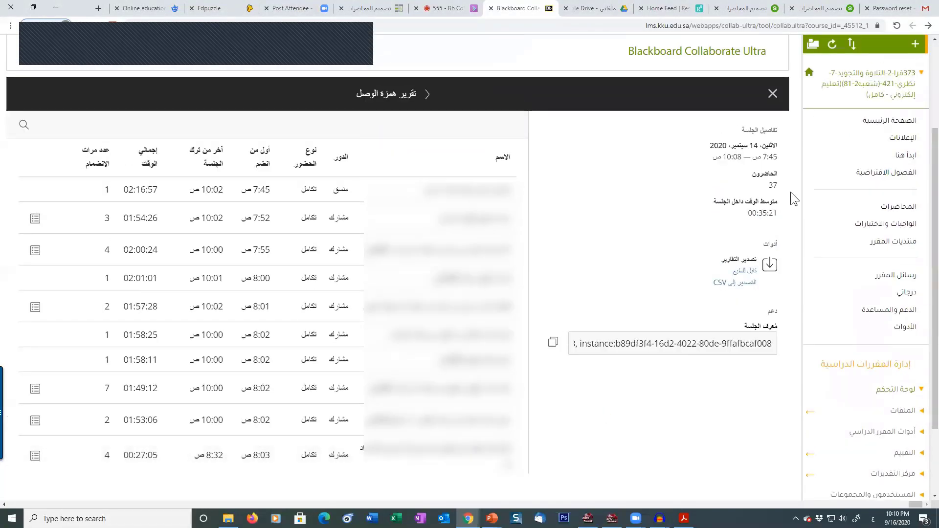
{"action": "left_click_drag", "start_coordinate": [776, 147], "coordinate": [724, 158]}
{"action": "left_click_drag", "start_coordinate": [773, 184], "coordinate": [748, 215]}
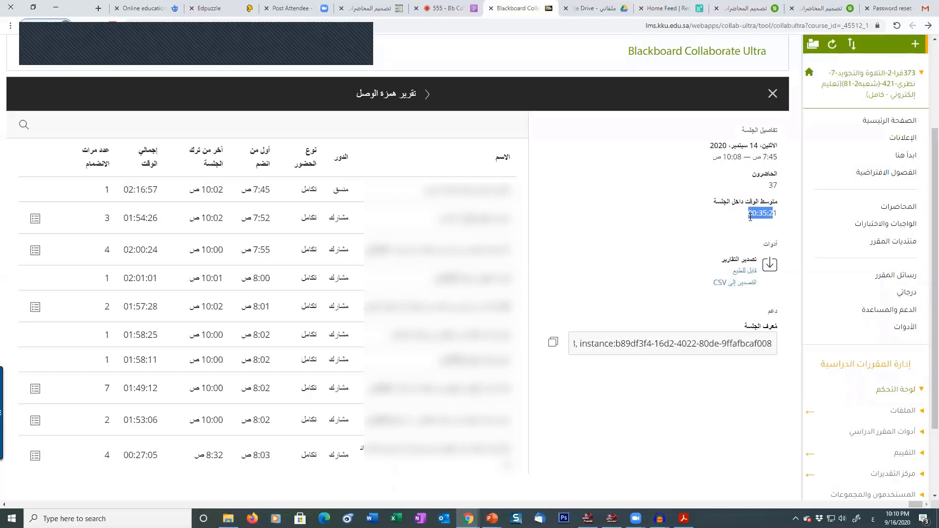
View the printable version of the attendance report and its print preview, cancel printing and close the printable page
{"action": "left_click", "coordinate": [748, 273]}
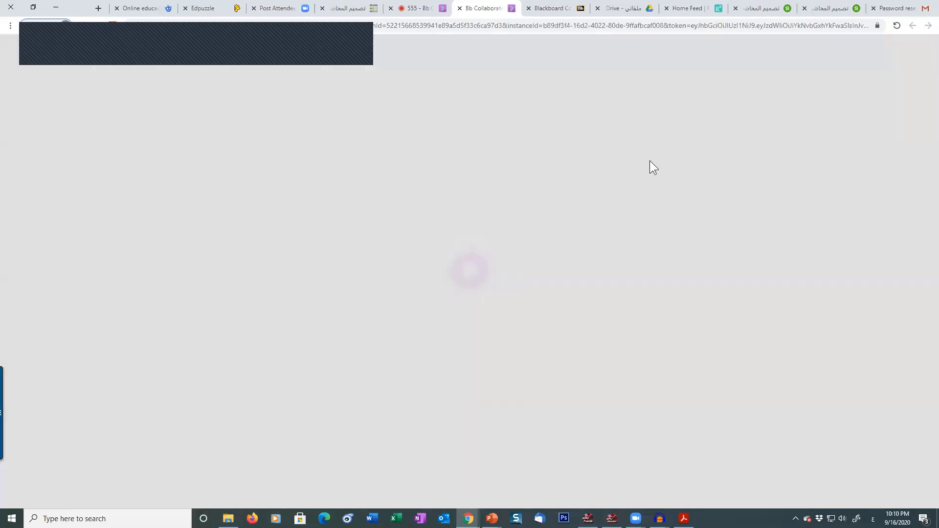
{"action": "scroll", "coordinate": [649, 186], "scroll_direction": "down", "scroll_amount": 5}
{"action": "scroll", "coordinate": [649, 195], "scroll_direction": "down", "scroll_amount": 8}
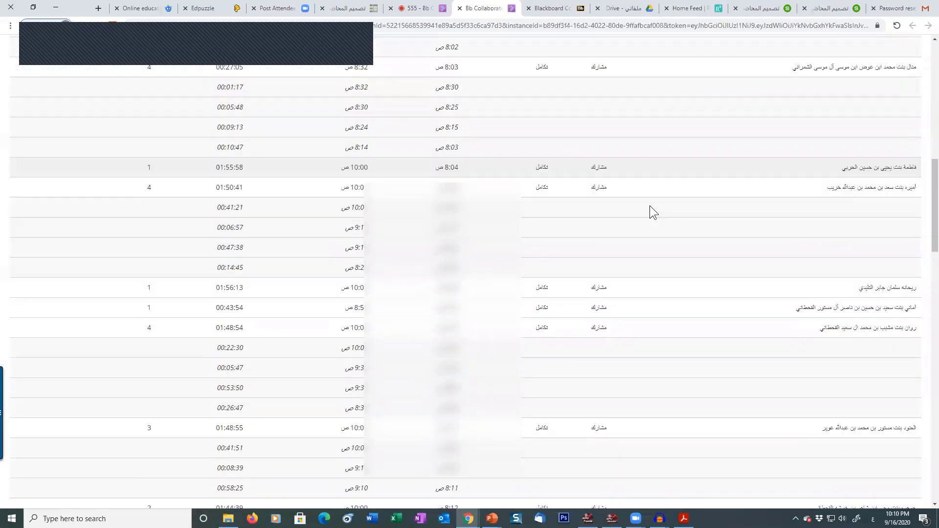
{"action": "key", "text": "ctrl+p"}
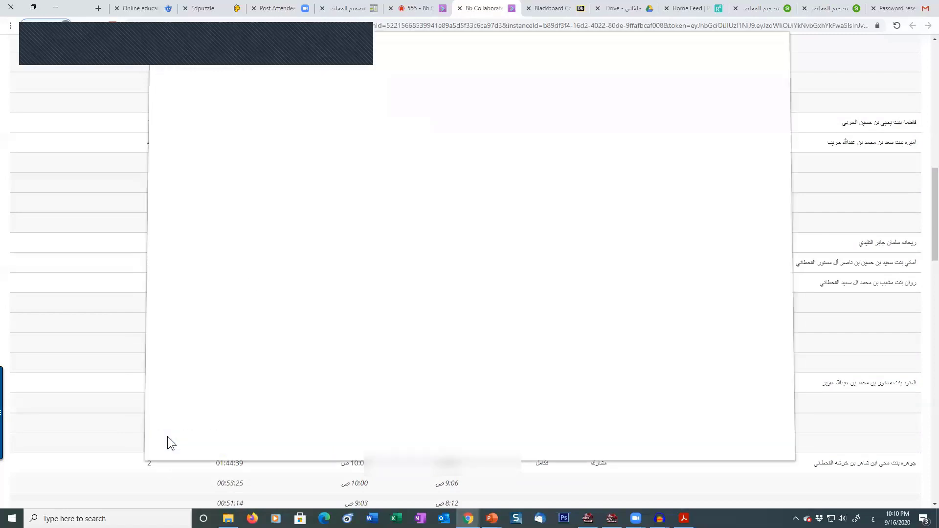
{"action": "left_click", "coordinate": [170, 439]}
{"action": "left_click", "coordinate": [460, 8]}
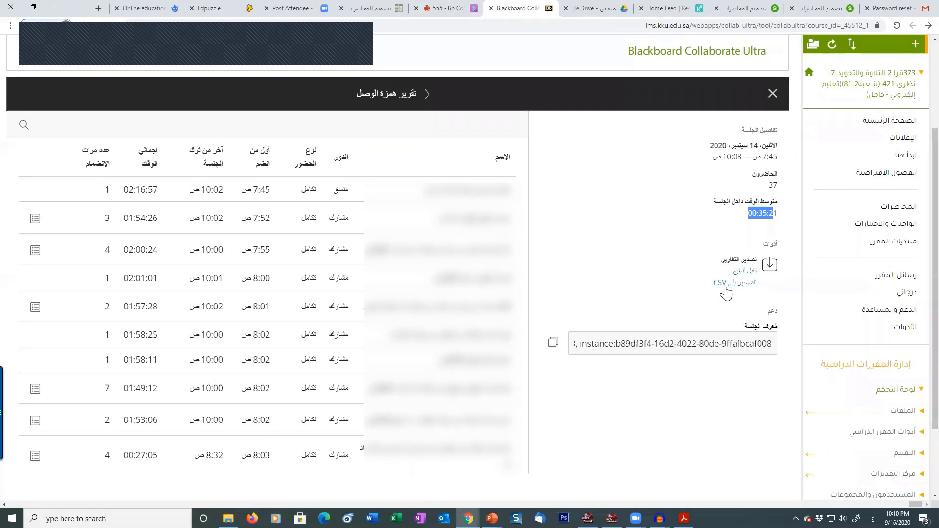
Export the attendance report to CSV and open the exported file in Excel
{"action": "triple_click", "coordinate": [716, 290]}
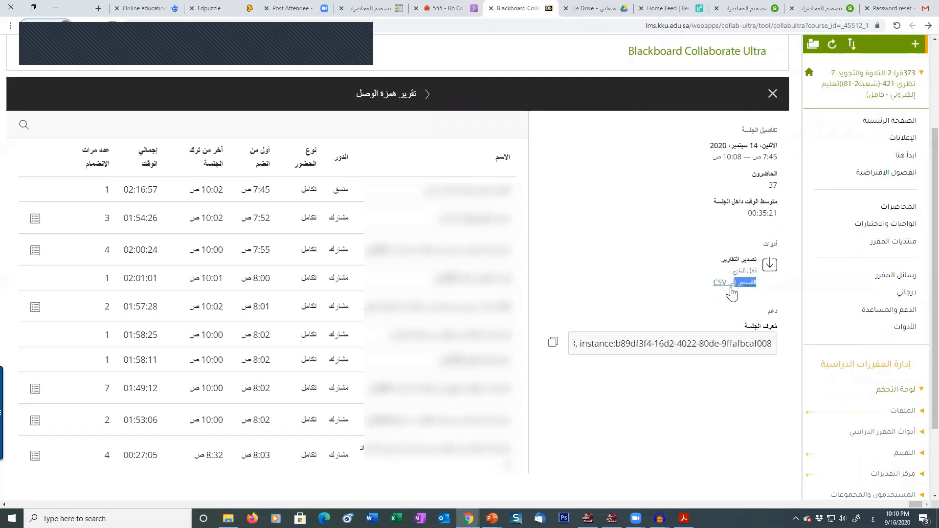
{"action": "left_click", "coordinate": [704, 295]}
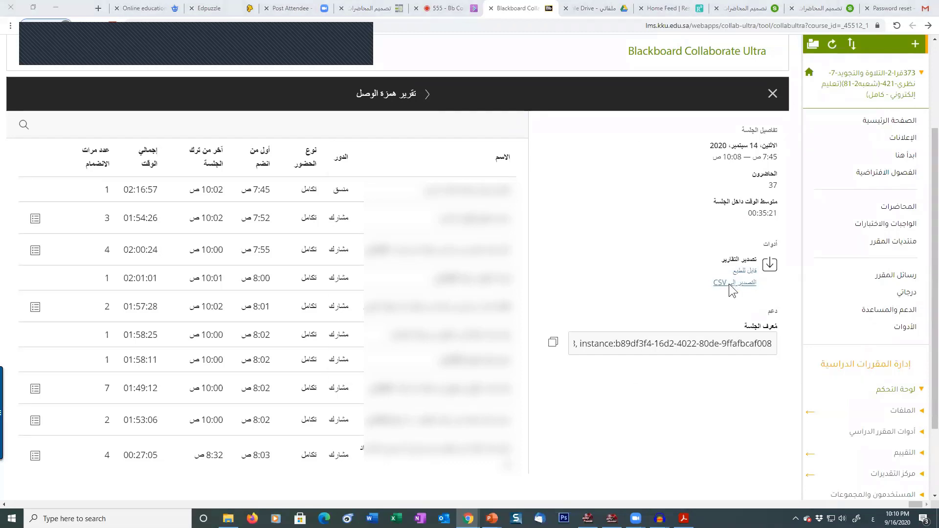
{"action": "left_click", "coordinate": [563, 373]}
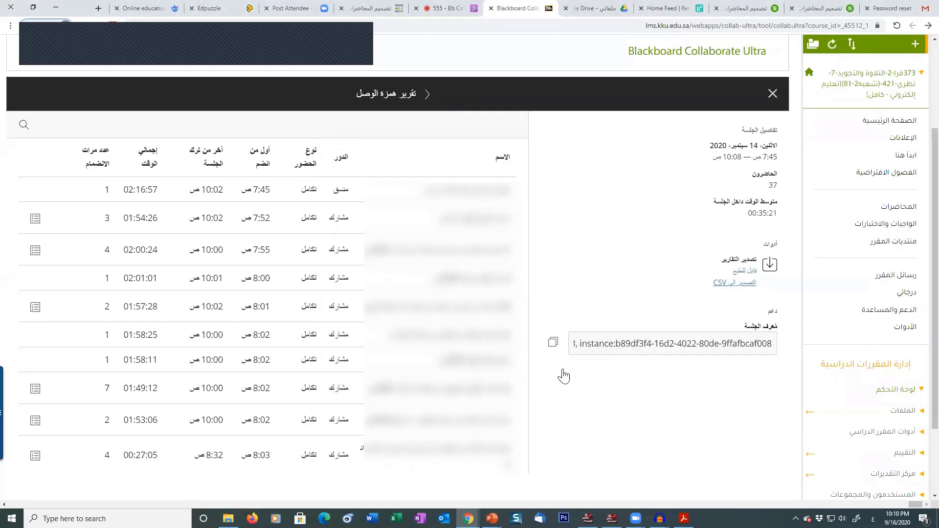
{"action": "left_click", "coordinate": [889, 496]}
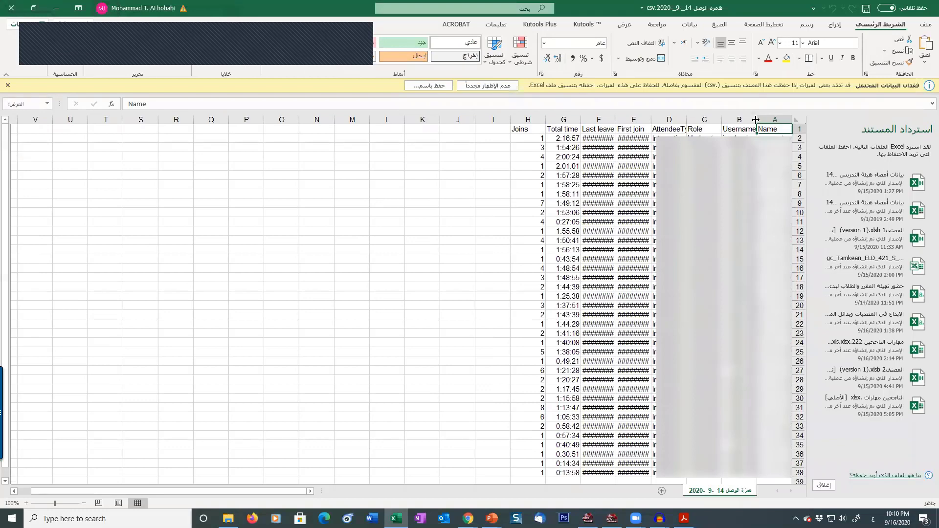
Auto-fit the widths of the Name, Username and Total time columns in the attendance sheet
{"action": "double_click", "coordinate": [755, 120]}
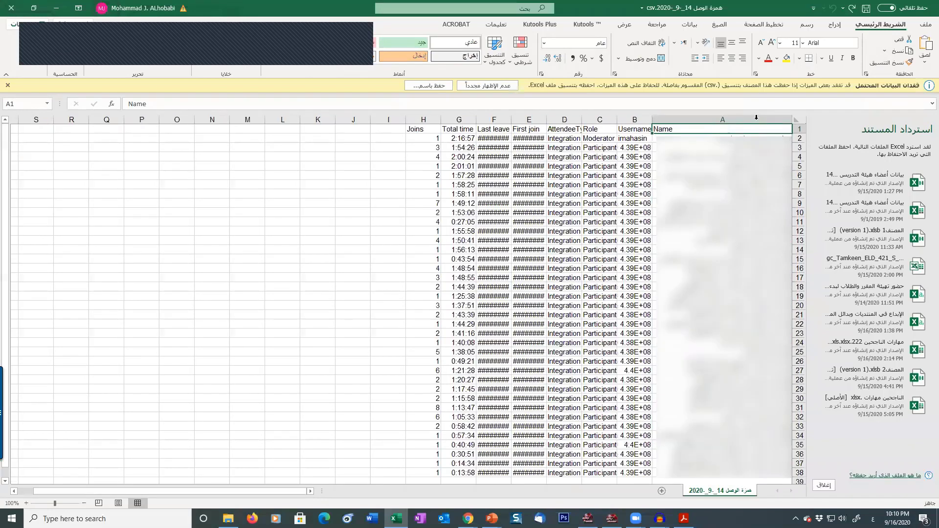
{"action": "double_click", "coordinate": [617, 119]}
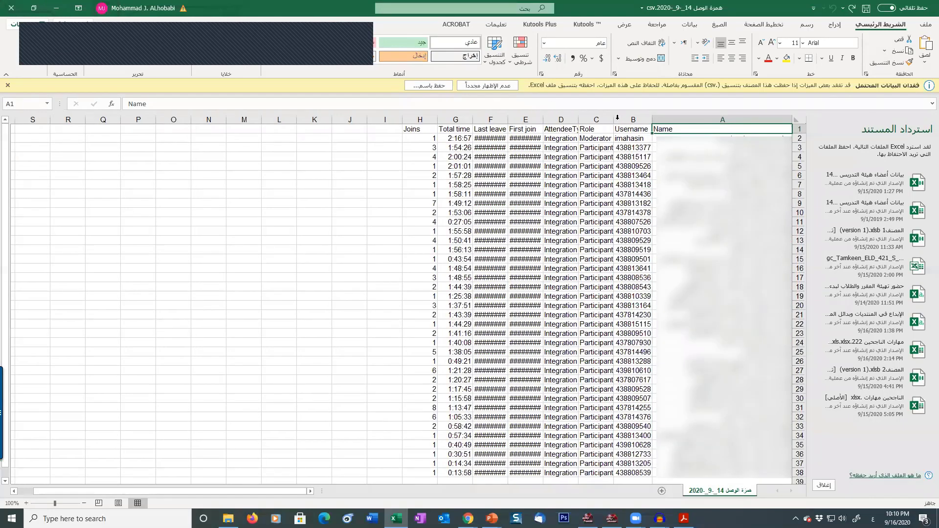
{"action": "double_click", "coordinate": [437, 124]}
Review the Total time values per attendee, leave the sheet's data unreplaced and switch back to the attendance report in Chrome
{"action": "left_click_drag", "start_coordinate": [454, 129], "coordinate": [456, 472]}
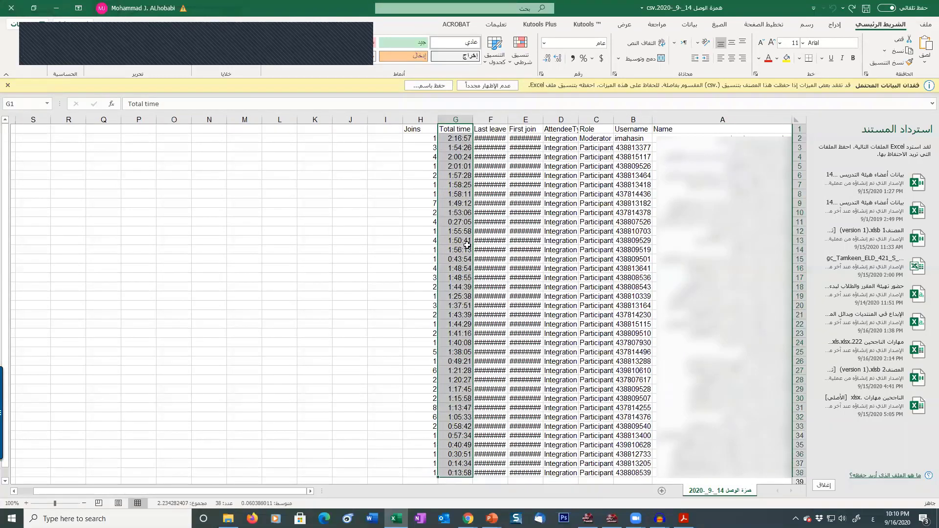
{"action": "left_click", "coordinate": [454, 139]}
{"action": "left_click", "coordinate": [454, 166]}
{"action": "left_click_drag", "start_coordinate": [473, 167], "coordinate": [684, 177]}
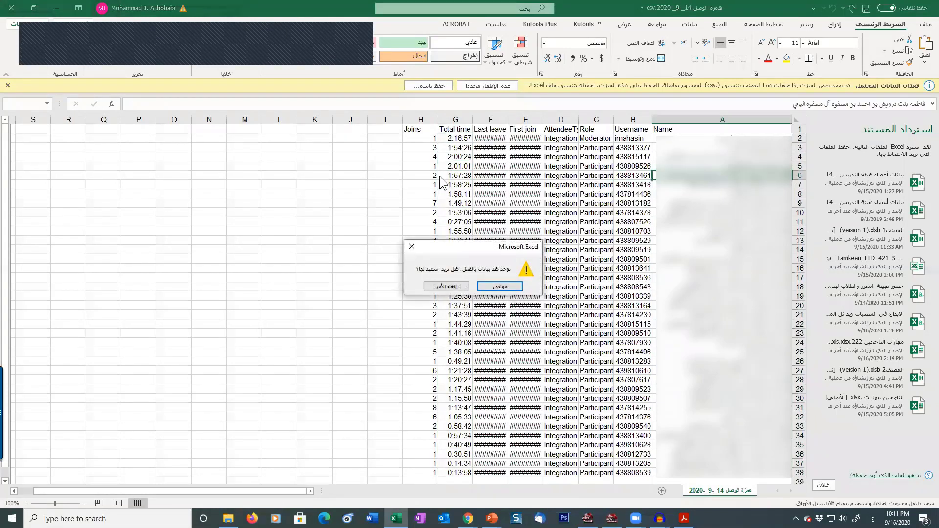
{"action": "left_click", "coordinate": [449, 288]}
{"action": "key", "text": "alt+Tab"}
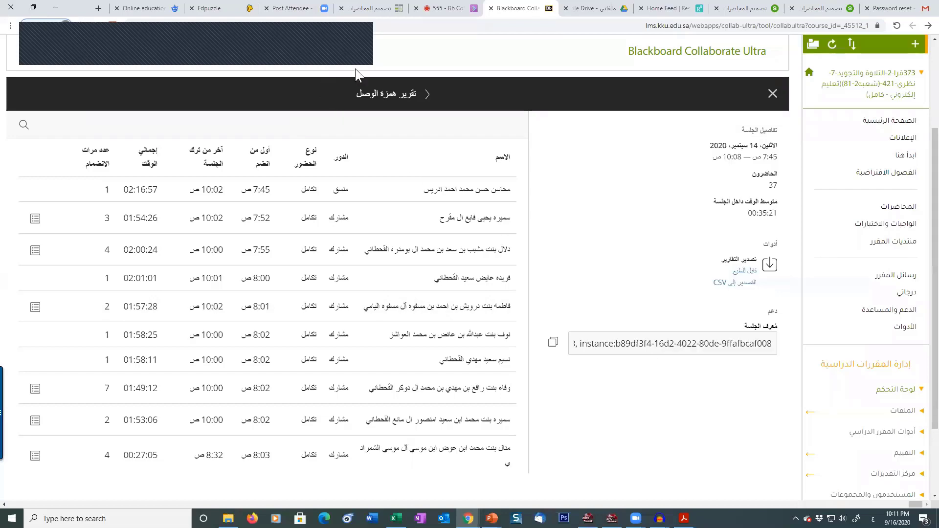
Switch to the مواقع مفيدة slide in PowerPoint, then bring up the تصميم المحاضرات المسجلة 23 presentation
{"action": "mouse_move", "coordinate": [492, 518]}
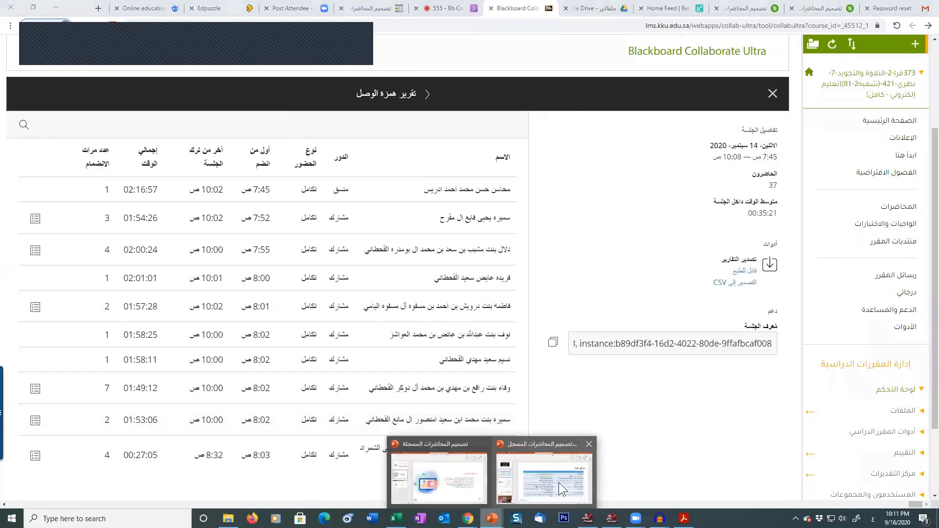
{"action": "left_click", "coordinate": [560, 480]}
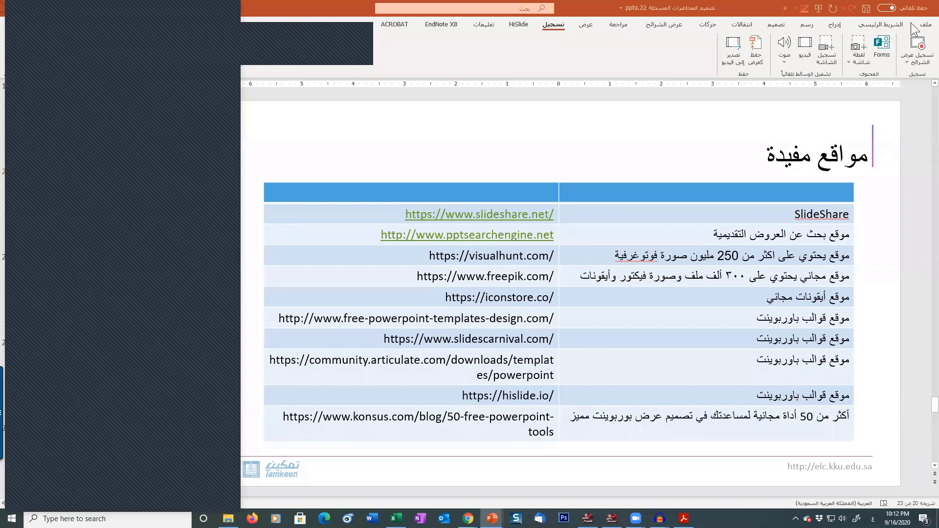
{"action": "left_click", "coordinate": [926, 26]}
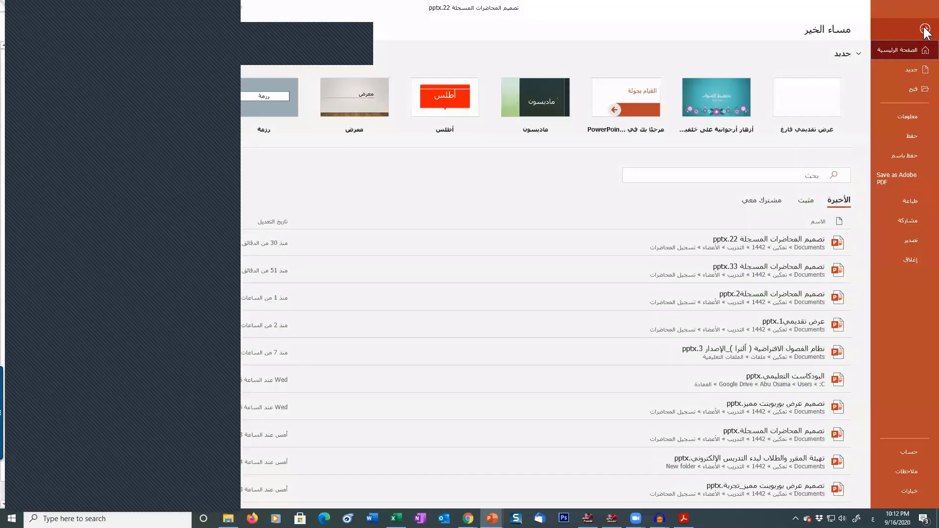
{"action": "left_click", "coordinate": [925, 27]}
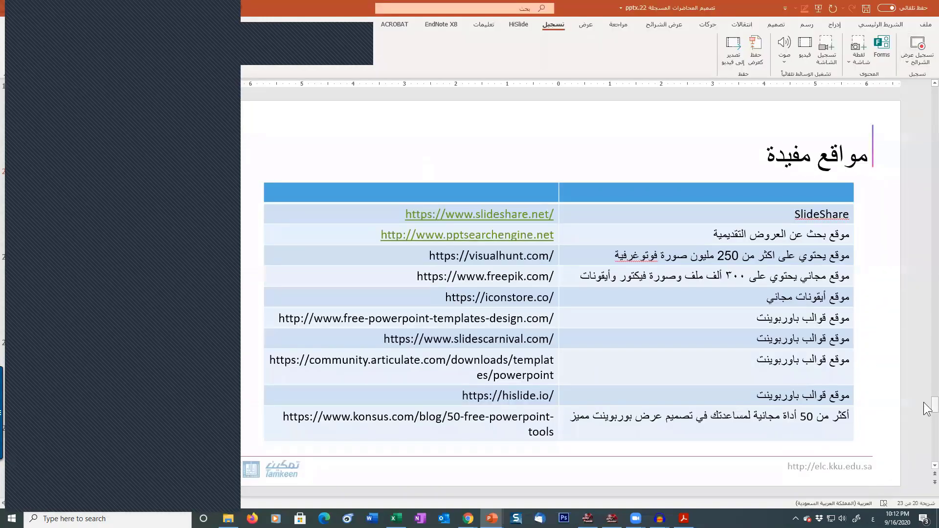
{"action": "left_click", "coordinate": [891, 24]}
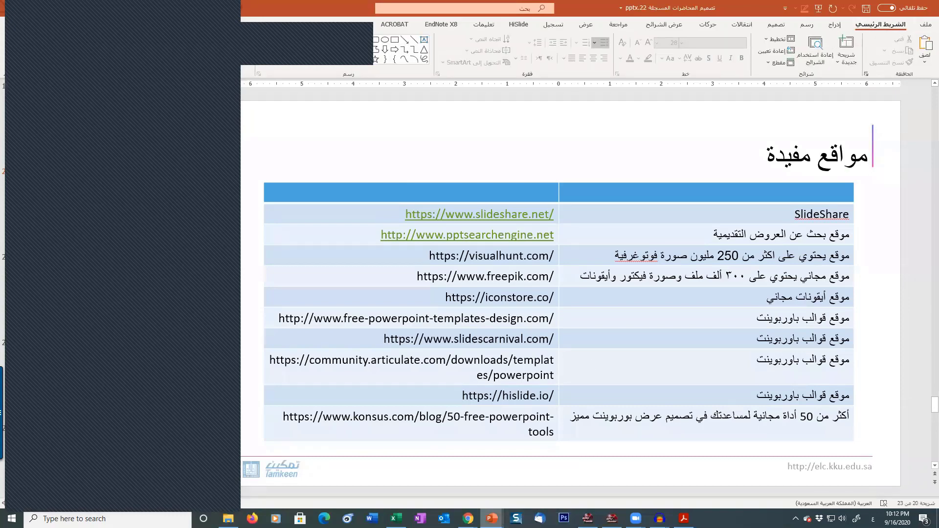
{"action": "mouse_move", "coordinate": [491, 518]}
{"action": "left_click", "coordinate": [439, 476]}
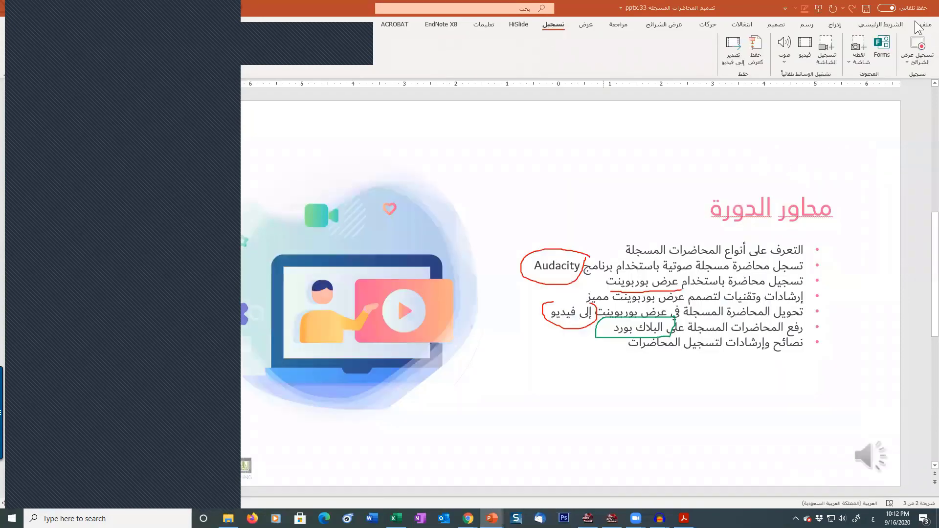
Insert three blank slides after the محاور الدورة slide
{"action": "left_click", "coordinate": [885, 25]}
{"action": "left_click", "coordinate": [850, 63]}
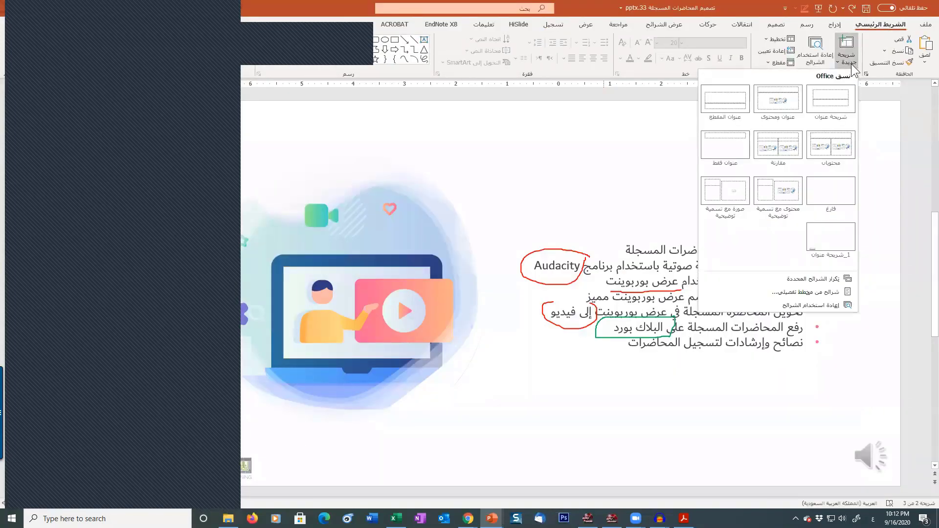
{"action": "left_click", "coordinate": [831, 193]}
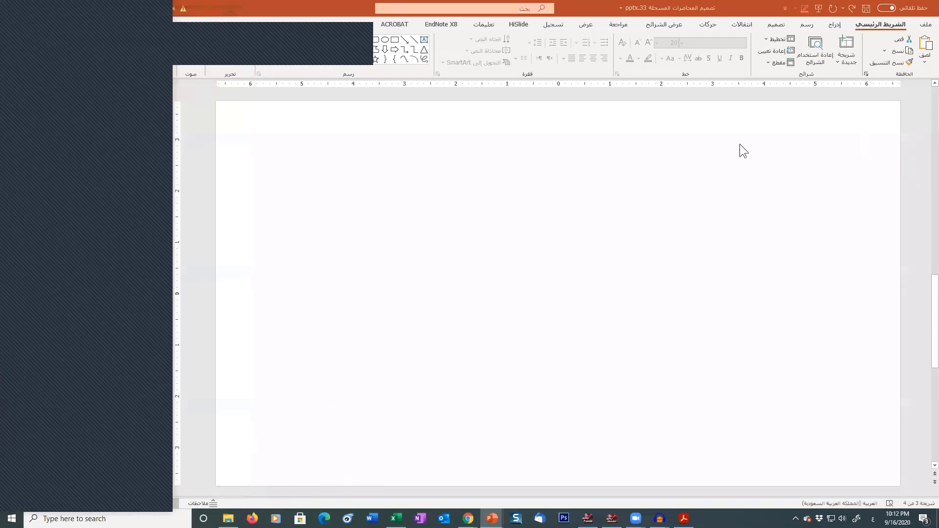
{"action": "left_click", "coordinate": [846, 40]}
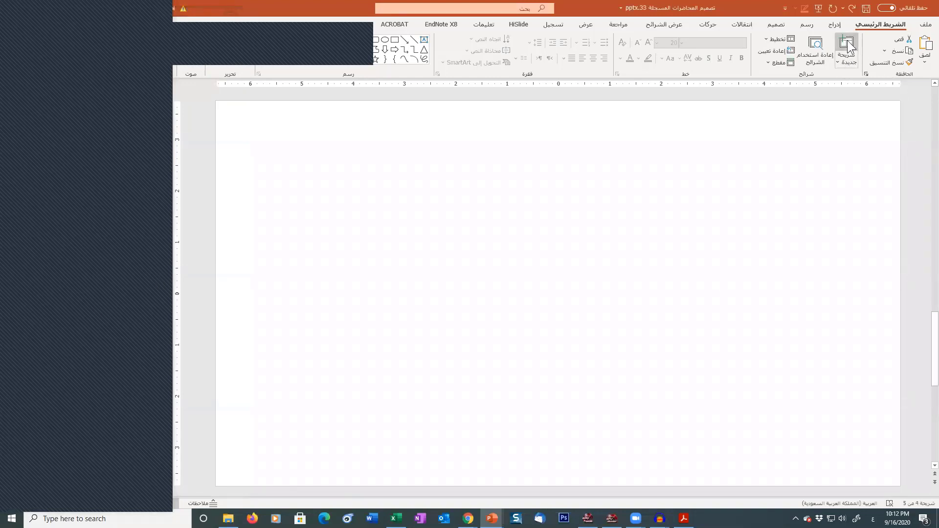
{"action": "left_click", "coordinate": [847, 40]}
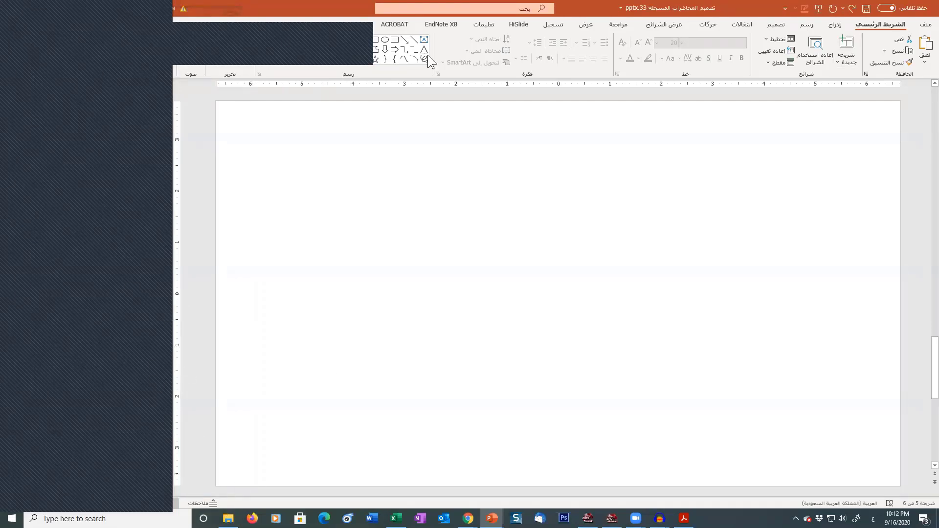
Open the slide show recording view starting from the current blank slide
{"action": "left_click", "coordinate": [559, 25]}
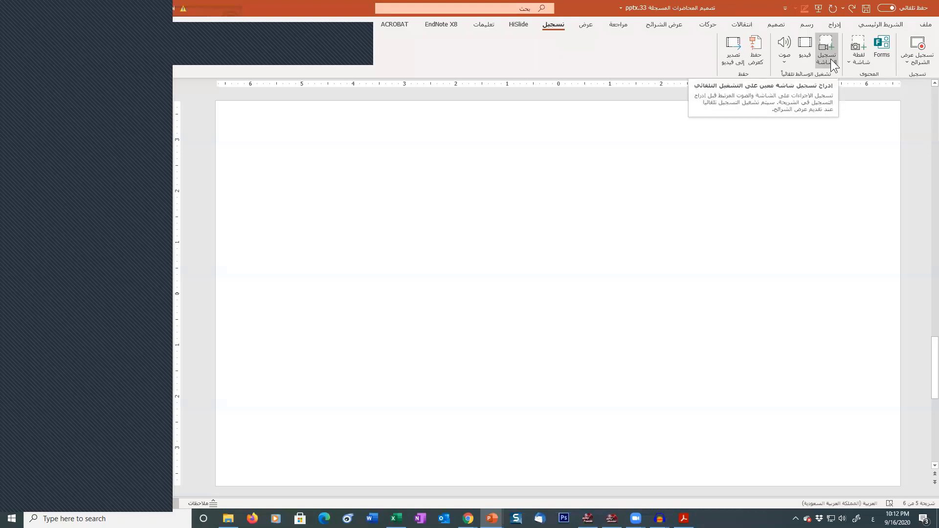
{"action": "left_click", "coordinate": [922, 61]}
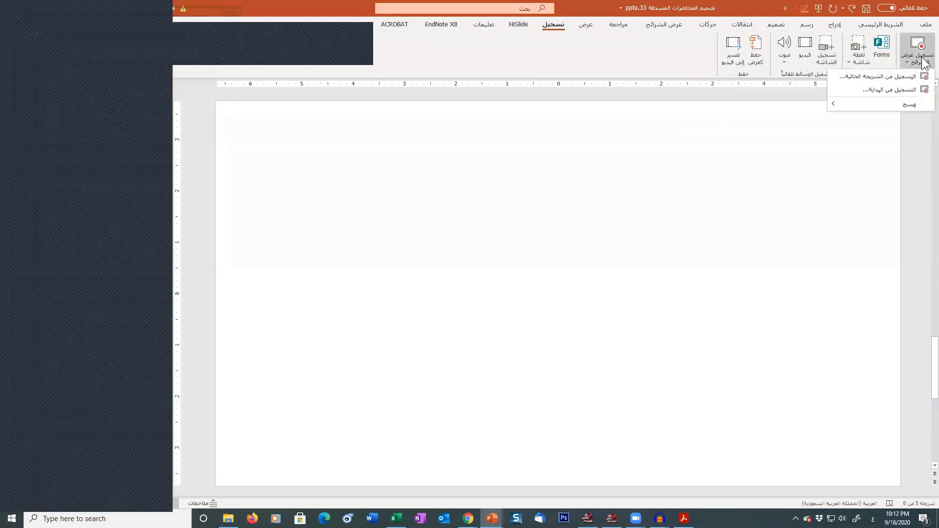
{"action": "left_click", "coordinate": [902, 77]}
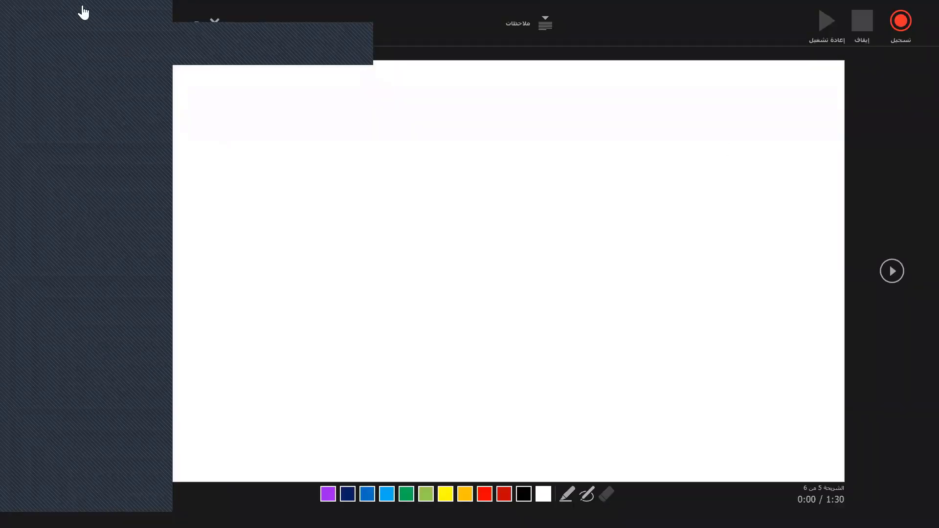
Using the red pen on the blank slide, draw a circle, write a 1 + 1 sum and sketch two angular shapes beneath
{"action": "left_click", "coordinate": [588, 494]}
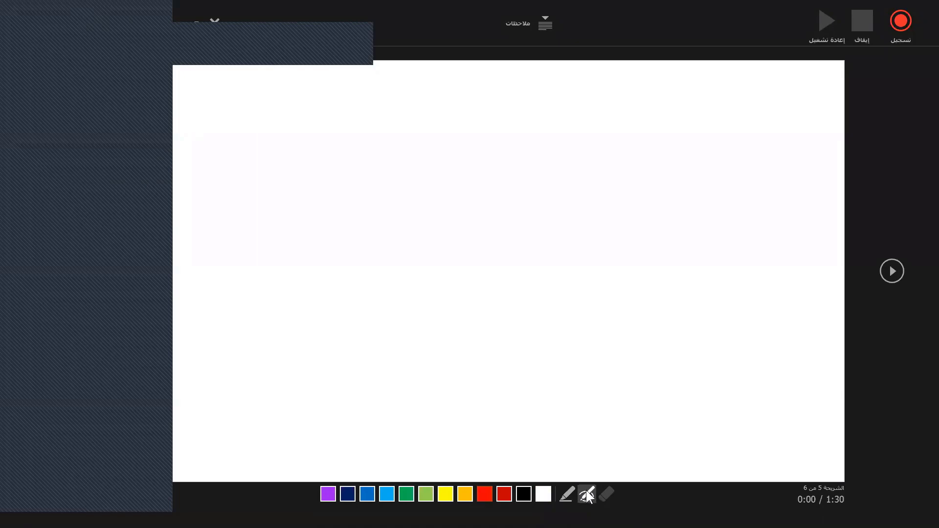
{"action": "mouse_move", "coordinate": [679, 147]}
{"action": "left_mouse_down"}
{"action": "mouse_move", "coordinate": [679, 199]}
{"action": "mouse_move", "coordinate": [678, 135]}
{"action": "left_mouse_up"}
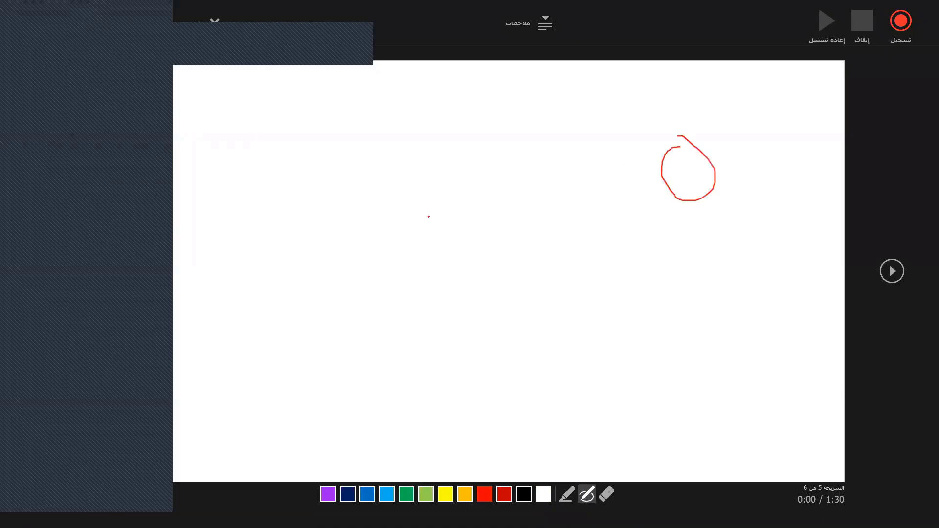
{"action": "left_click_drag", "start_coordinate": [316, 150], "coordinate": [342, 198]}
{"action": "mouse_move", "coordinate": [411, 159]}
{"action": "left_mouse_down"}
{"action": "mouse_move", "coordinate": [387, 170]}
{"action": "mouse_move", "coordinate": [417, 187]}
{"action": "left_mouse_up"}
{"action": "left_click_drag", "start_coordinate": [426, 129], "coordinate": [452, 163]}
{"action": "mouse_move", "coordinate": [488, 130]}
{"action": "left_mouse_down"}
{"action": "mouse_move", "coordinate": [465, 133]}
{"action": "mouse_move", "coordinate": [487, 152]}
{"action": "left_mouse_up"}
{"action": "mouse_move", "coordinate": [502, 107]}
{"action": "left_mouse_down"}
{"action": "mouse_move", "coordinate": [542, 157]}
{"action": "mouse_move", "coordinate": [565, 151]}
{"action": "left_mouse_up"}
{"action": "mouse_move", "coordinate": [693, 243]}
{"action": "left_mouse_down"}
{"action": "mouse_move", "coordinate": [617, 283]}
{"action": "mouse_move", "coordinate": [674, 227]}
{"action": "left_mouse_up"}
{"action": "mouse_move", "coordinate": [446, 221]}
{"action": "left_mouse_down"}
{"action": "mouse_move", "coordinate": [465, 297]}
{"action": "mouse_move", "coordinate": [402, 207]}
{"action": "mouse_move", "coordinate": [438, 243]}
{"action": "left_mouse_up"}
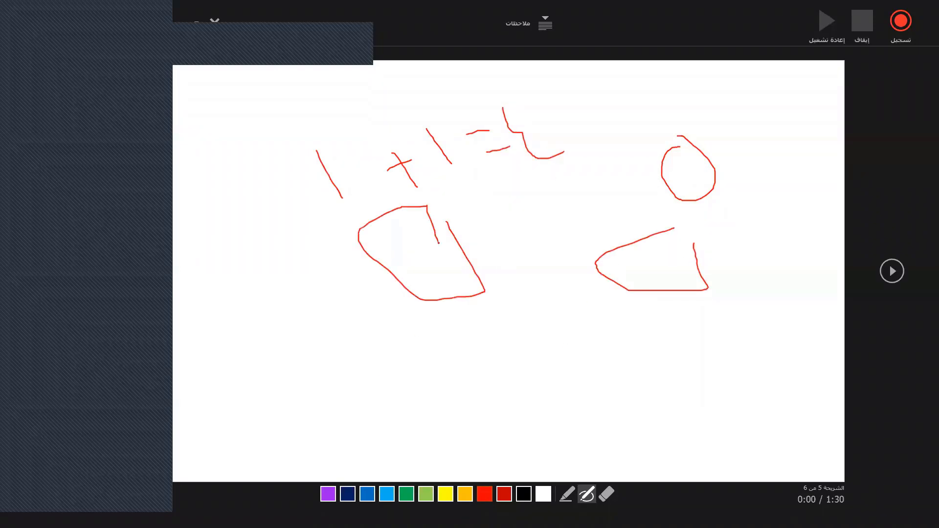
Erase the two angular shapes and the circle, keeping the handwritten sum
{"action": "left_click", "coordinate": [605, 492]}
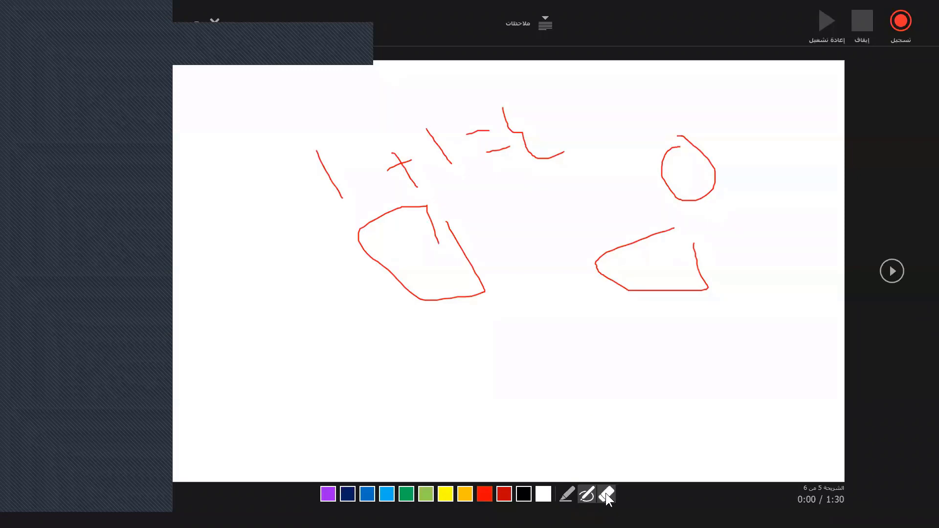
{"action": "left_click", "coordinate": [666, 290]}
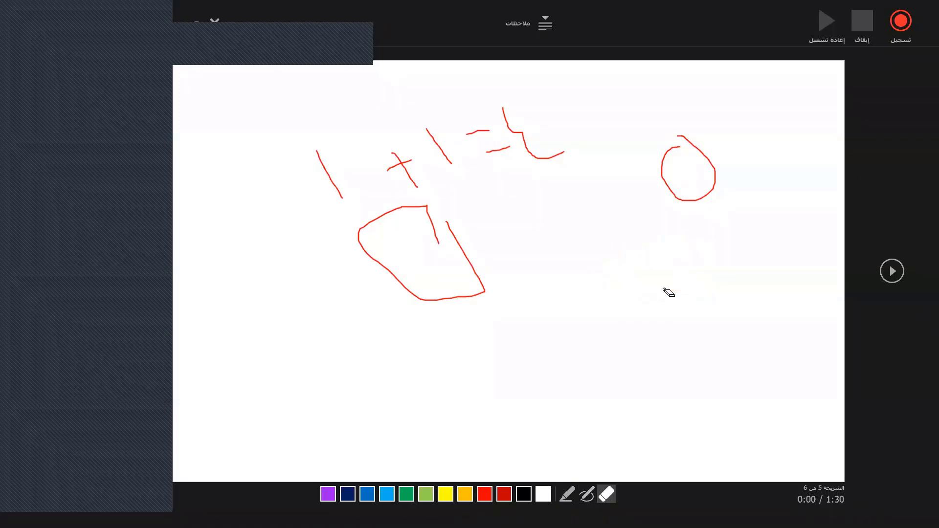
{"action": "left_click", "coordinate": [462, 299]}
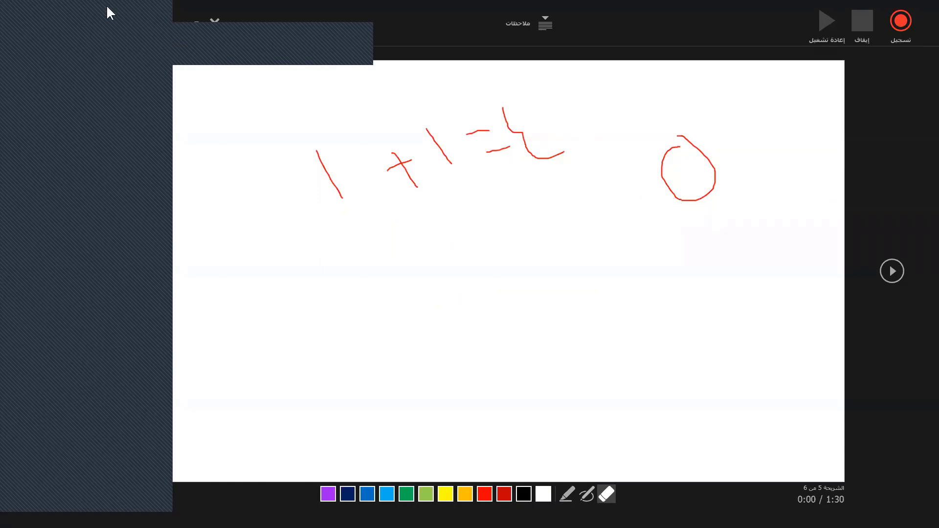
{"action": "left_click", "coordinate": [677, 195]}
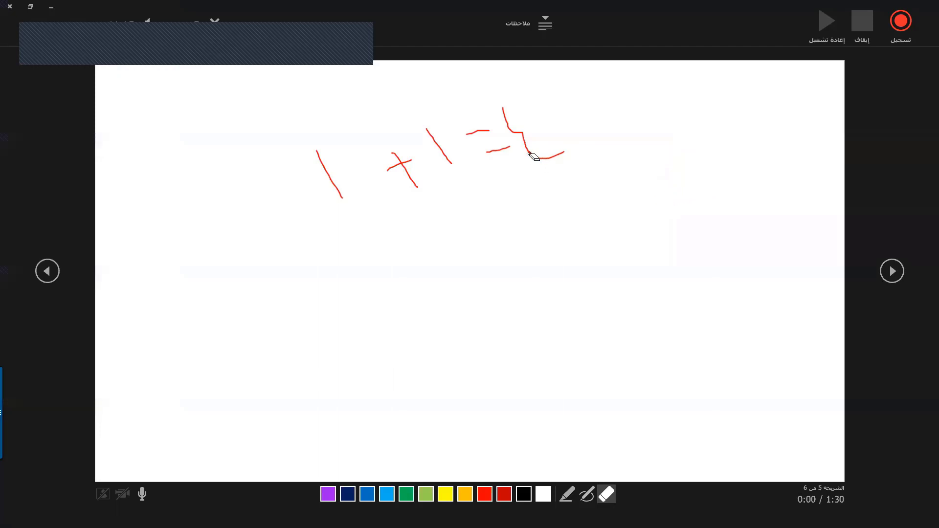
Go back to the previous blank slide and draw two large red loops and a slanted line with the pen
{"action": "left_click", "coordinate": [47, 271]}
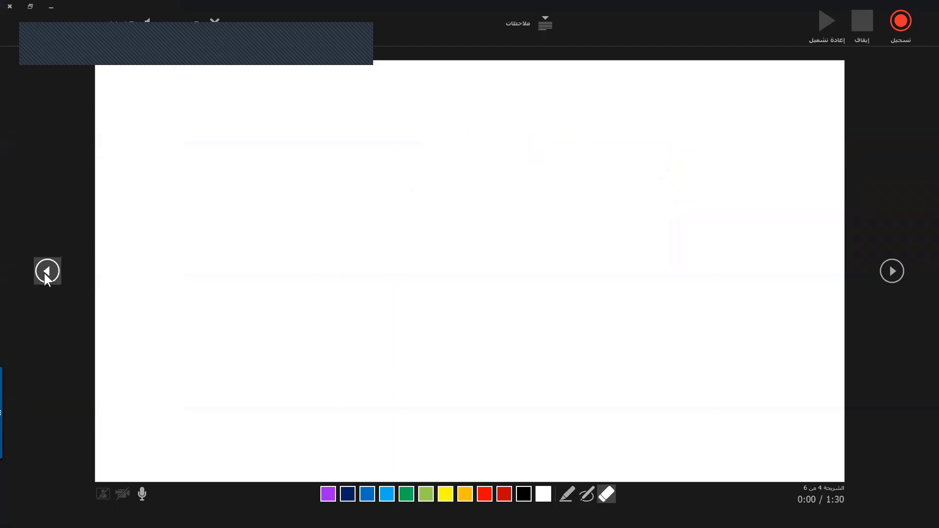
{"action": "left_click", "coordinate": [567, 500]}
{"action": "left_click", "coordinate": [585, 495]}
{"action": "mouse_move", "coordinate": [544, 179]}
{"action": "left_mouse_down"}
{"action": "mouse_move", "coordinate": [487, 158]}
{"action": "mouse_move", "coordinate": [368, 214]}
{"action": "left_mouse_up"}
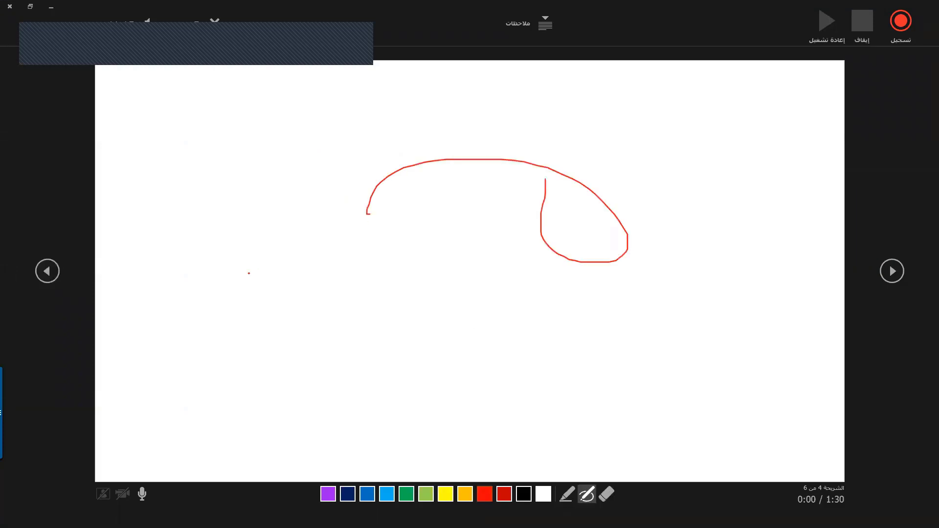
{"action": "left_click_drag", "start_coordinate": [249, 273], "coordinate": [214, 250]}
{"action": "left_click_drag", "start_coordinate": [237, 129], "coordinate": [269, 242]}
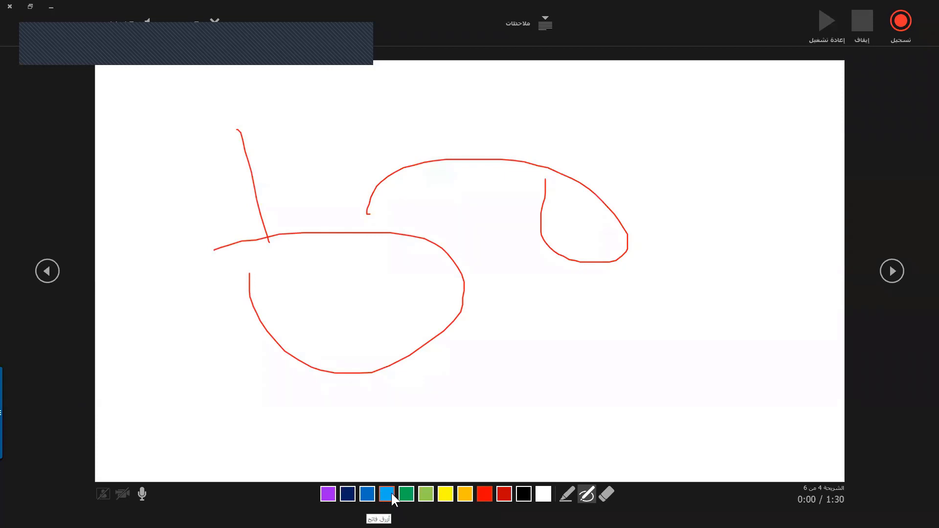
Switch the pen to light blue and draw a long curve, a large open loop and a short stroke over the red ink
{"action": "left_click", "coordinate": [386, 493]}
{"action": "mouse_move", "coordinate": [372, 322]}
{"action": "left_mouse_down"}
{"action": "mouse_move", "coordinate": [558, 259]}
{"action": "mouse_move", "coordinate": [683, 256]}
{"action": "left_mouse_up"}
{"action": "mouse_move", "coordinate": [721, 153]}
{"action": "left_mouse_down"}
{"action": "mouse_move", "coordinate": [765, 315]}
{"action": "mouse_move", "coordinate": [559, 110]}
{"action": "mouse_move", "coordinate": [630, 182]}
{"action": "left_mouse_up"}
{"action": "left_click_drag", "start_coordinate": [723, 117], "coordinate": [700, 204]}
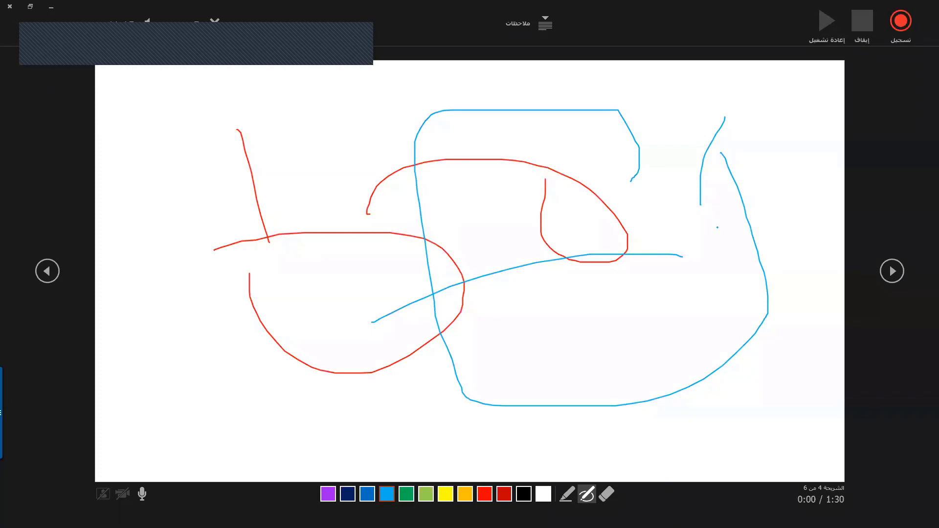
{"action": "right_click", "coordinate": [342, 51]}
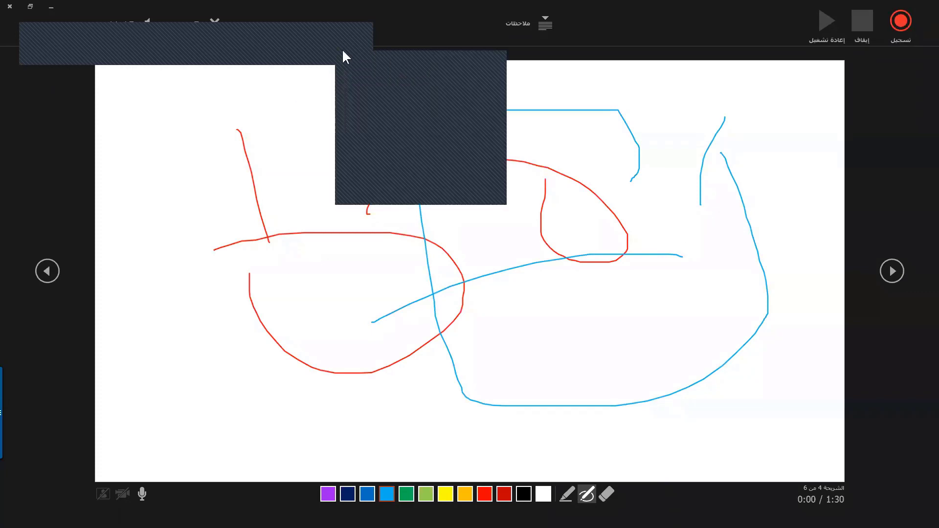
{"action": "left_click", "coordinate": [348, 59]}
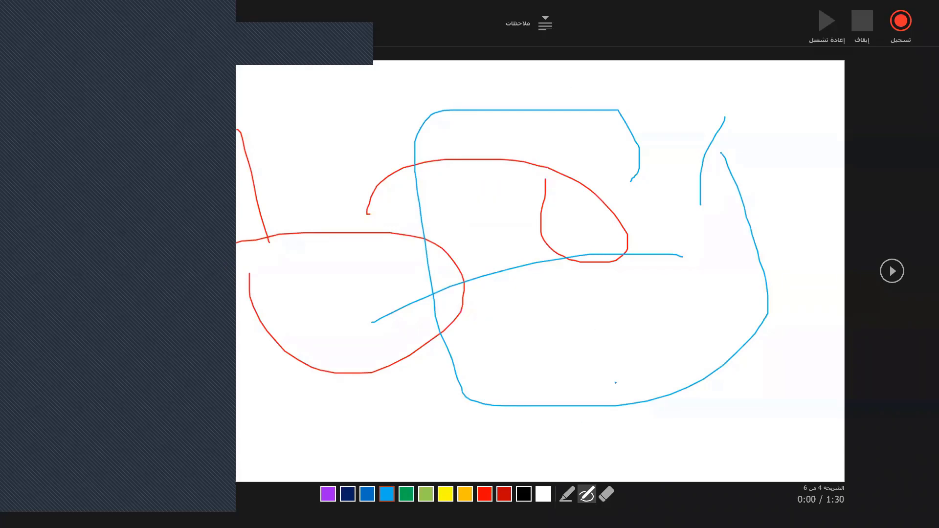
{"action": "key", "text": "ctrl+a"}
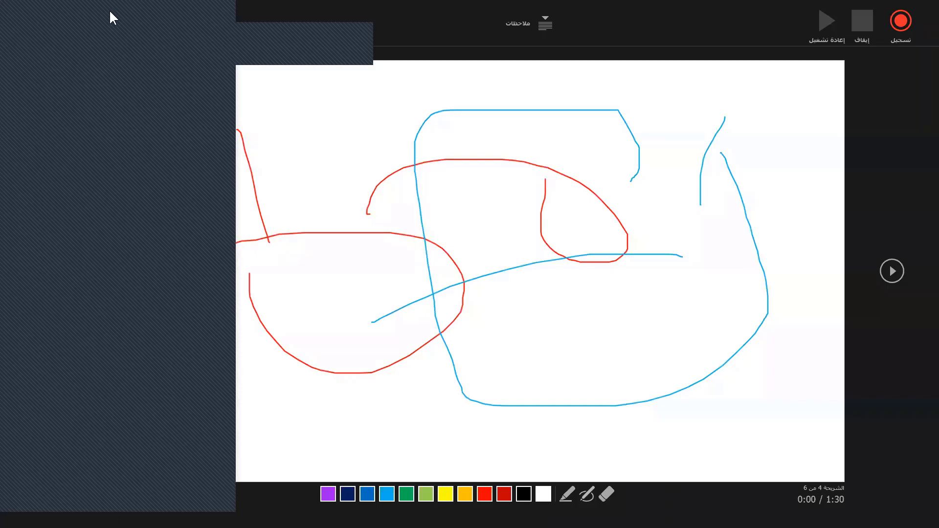
Leave the recording view and switch to the open 555 Collaborate session in Chrome
{"action": "left_click", "coordinate": [52, 7]}
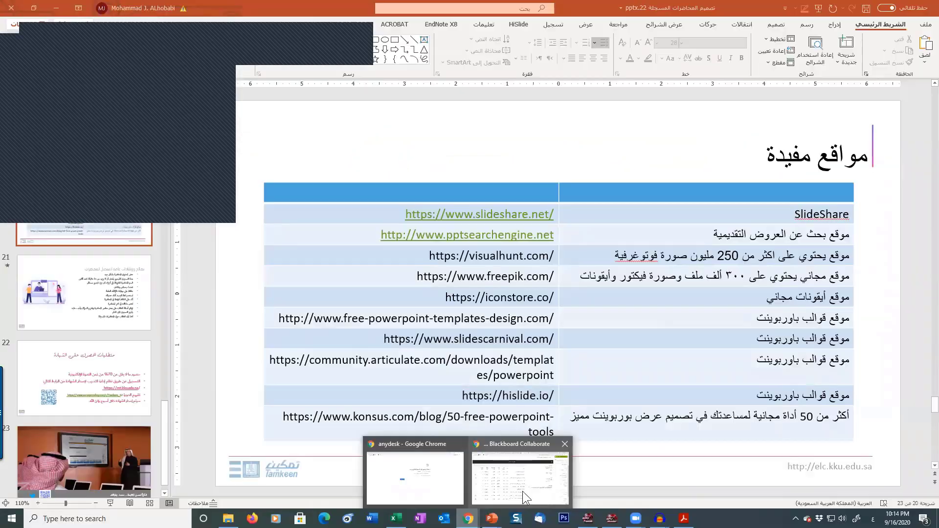
{"action": "left_click", "coordinate": [522, 489]}
{"action": "left_click", "coordinate": [452, 9]}
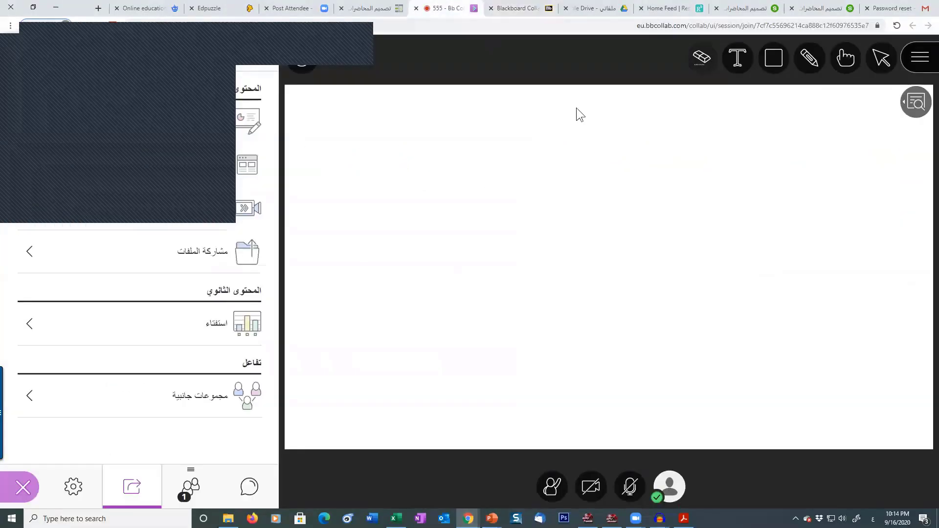
Search Google for تمكين التعلم الالكتروني in a new browser tab
{"action": "left_click", "coordinate": [99, 8]}
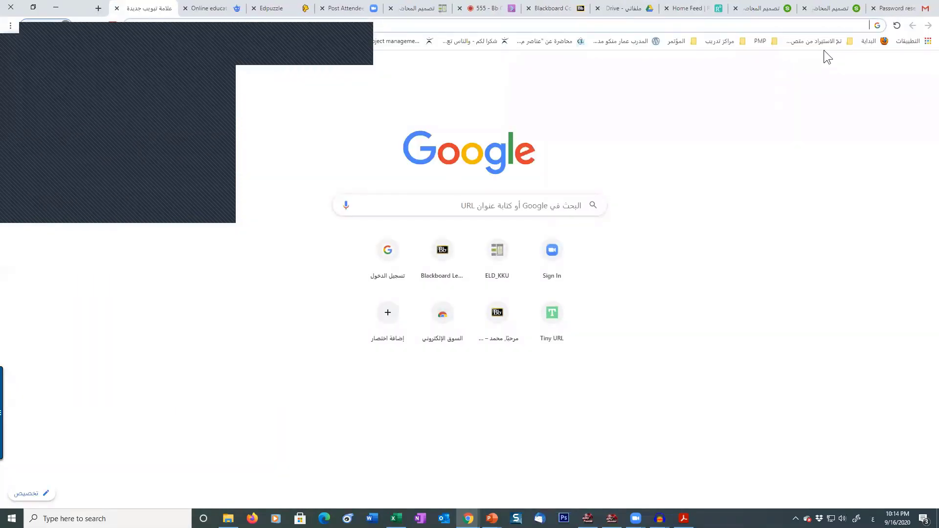
{"action": "type", "text": "تم"}
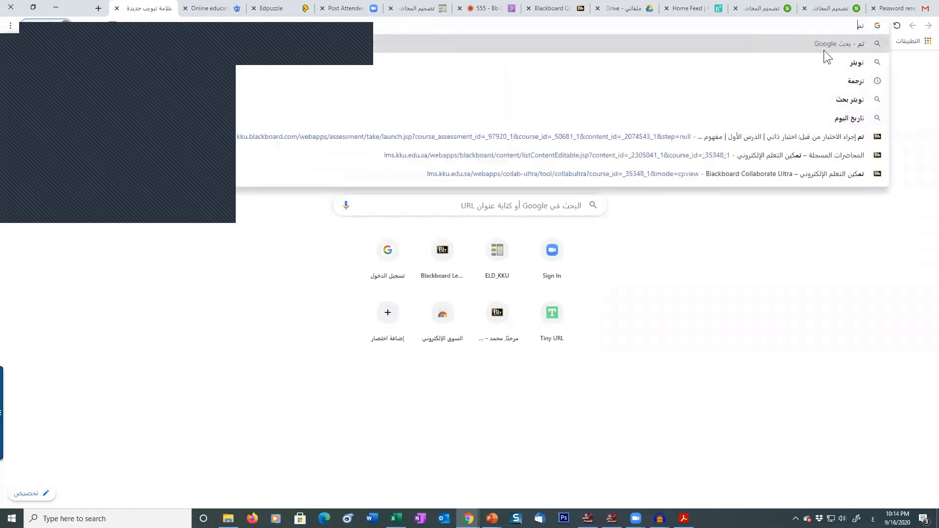
{"action": "type", "text": "كين التعلم"}
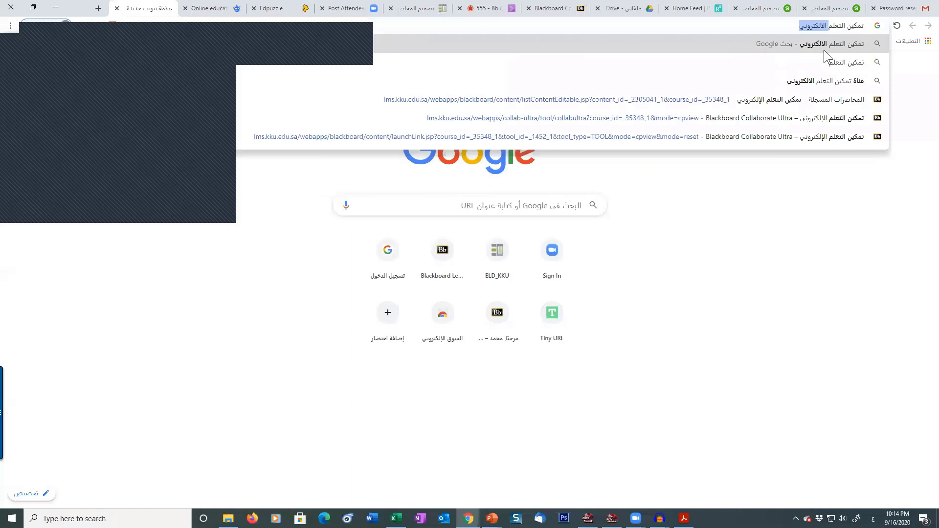
{"action": "key", "text": "Return"}
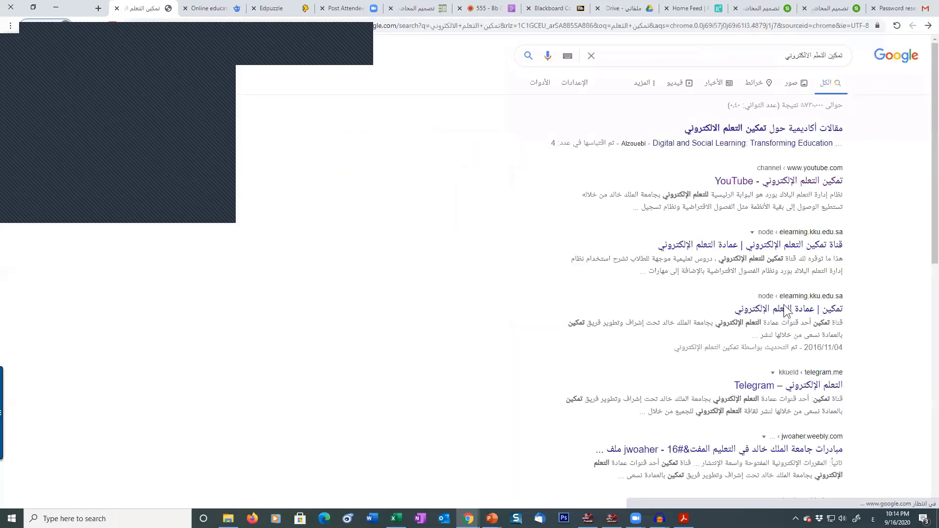
Open the تمكين التعلم الإلكتروني YouTube channel, start its video on solving Blackboard assignments and pause it
{"action": "left_click", "coordinate": [820, 187]}
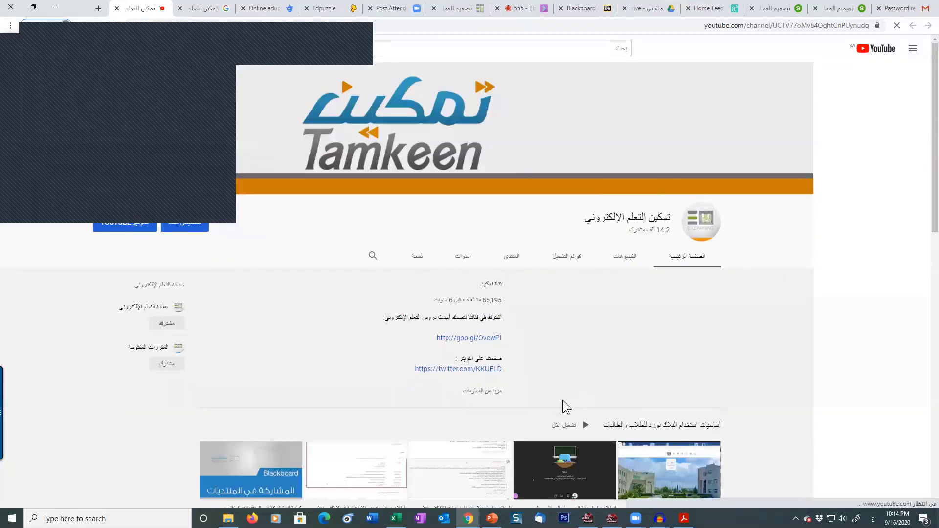
{"action": "scroll", "coordinate": [579, 438], "scroll_direction": "down", "scroll_amount": 2}
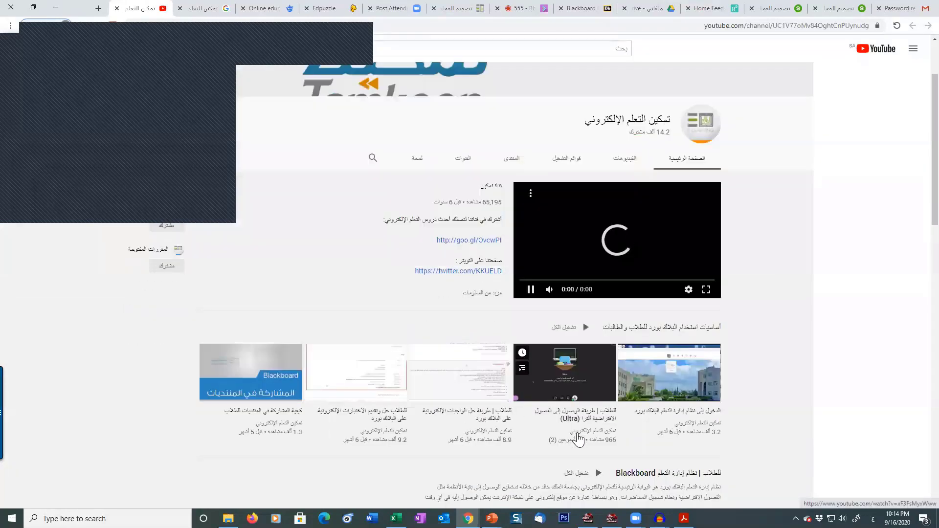
{"action": "left_click", "coordinate": [476, 373]}
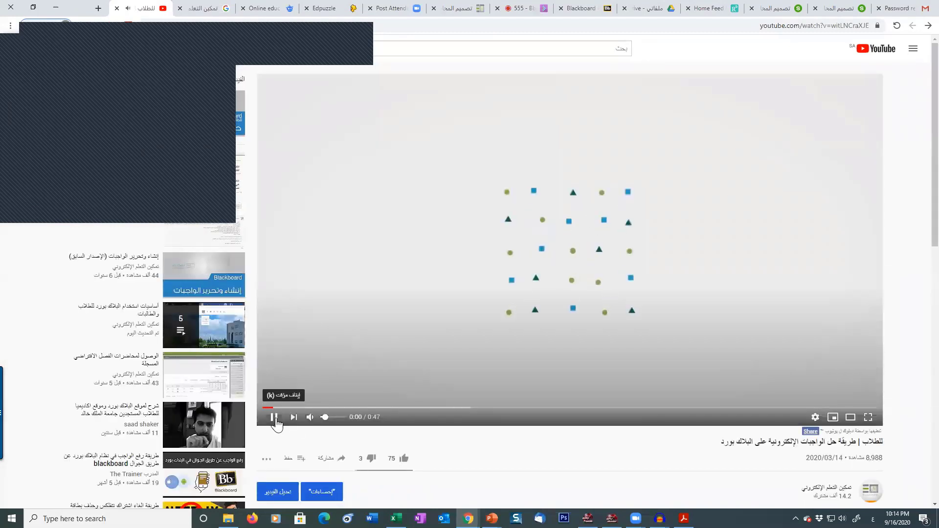
{"action": "left_click", "coordinate": [275, 419]}
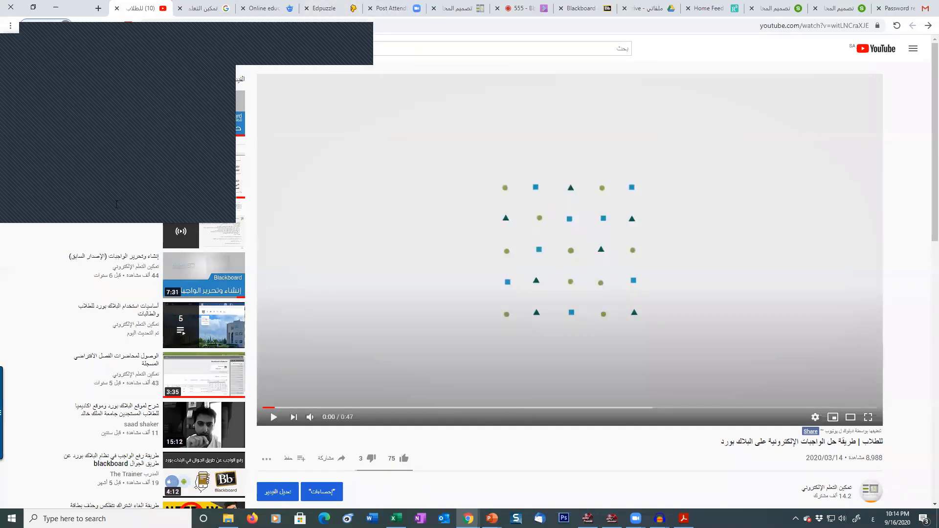
Switch to the تصميم المحاضرات المسجلة 22 presentation in PowerPoint and highlight the course evaluation link on the متطلبات الحصول على الشهادة slide, then deselect it
{"action": "mouse_move", "coordinate": [491, 519]}
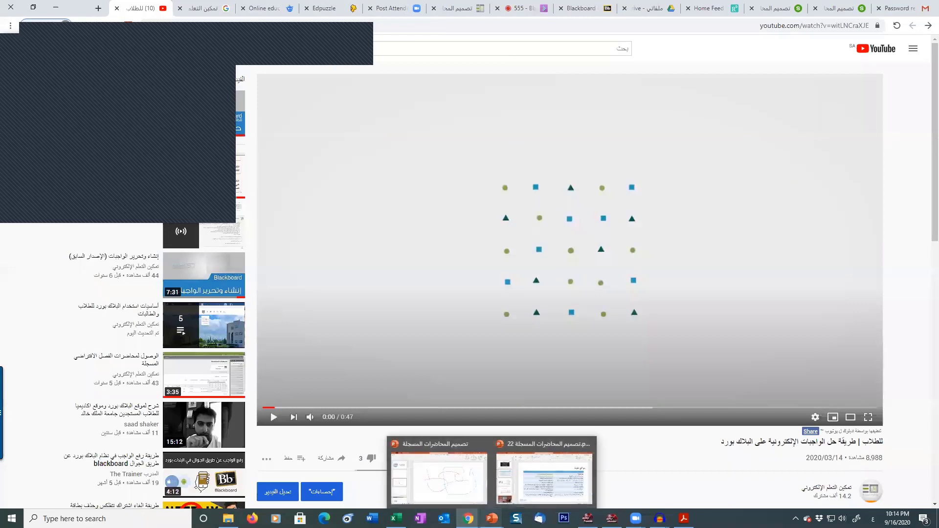
{"action": "left_click", "coordinate": [530, 489]}
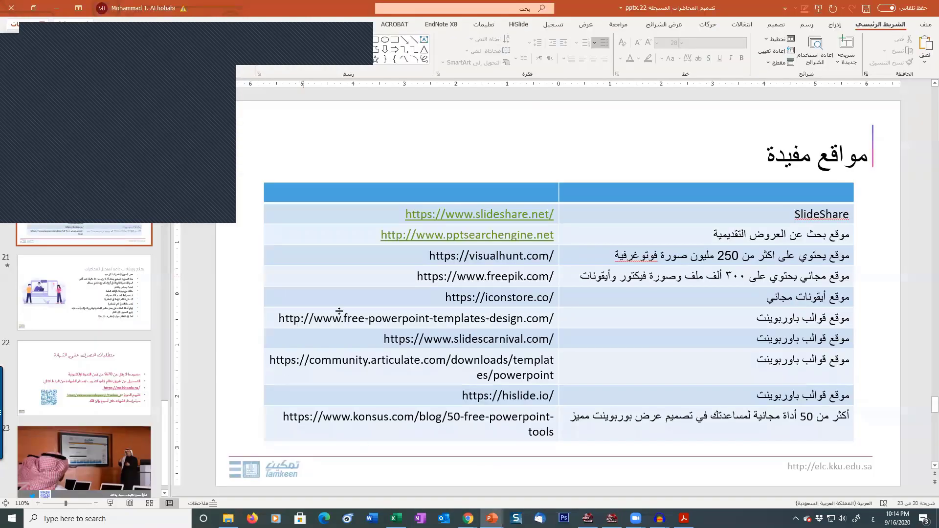
{"action": "left_click", "coordinate": [130, 399]}
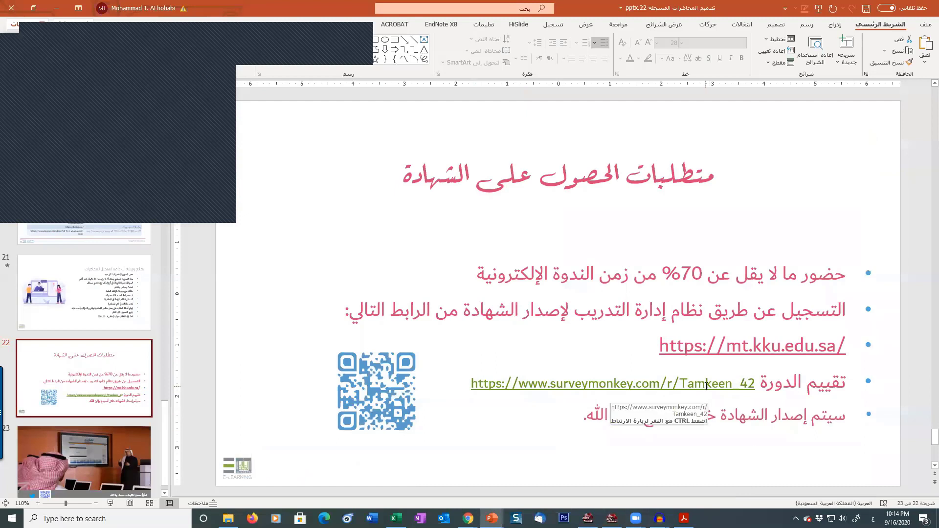
{"action": "left_click", "coordinate": [706, 386]}
{"action": "left_click_drag", "start_coordinate": [755, 384], "coordinate": [471, 384]}
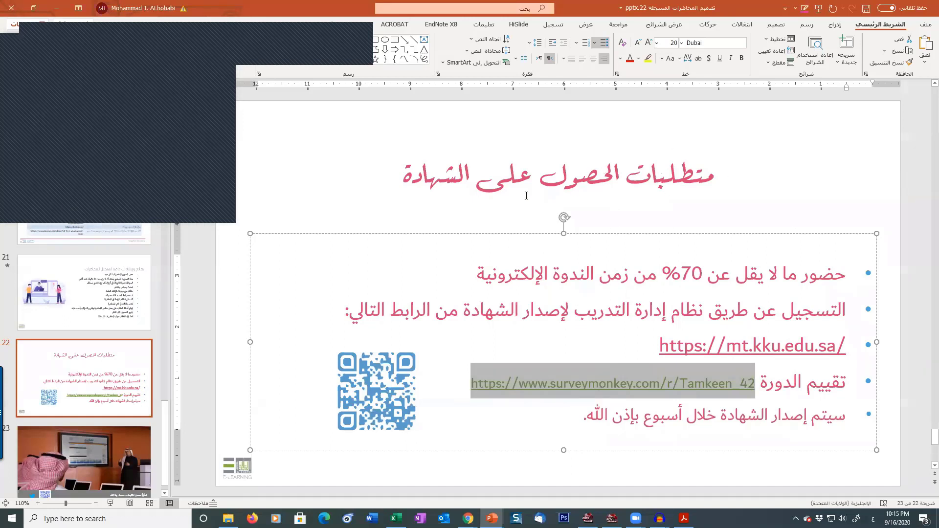
{"action": "left_click", "coordinate": [229, 318]}
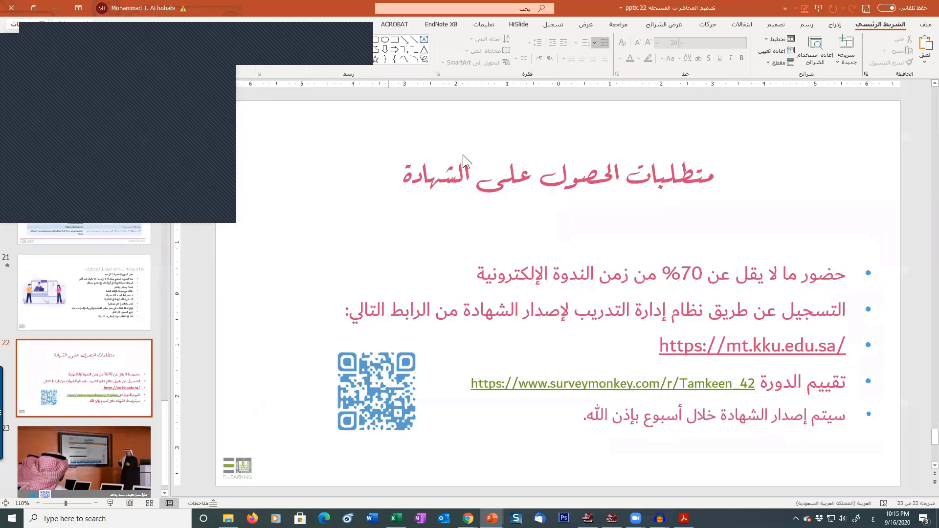
Switch back to the Collaborate session in Chrome and stop sharing the whiteboard
{"action": "mouse_move", "coordinate": [468, 519]}
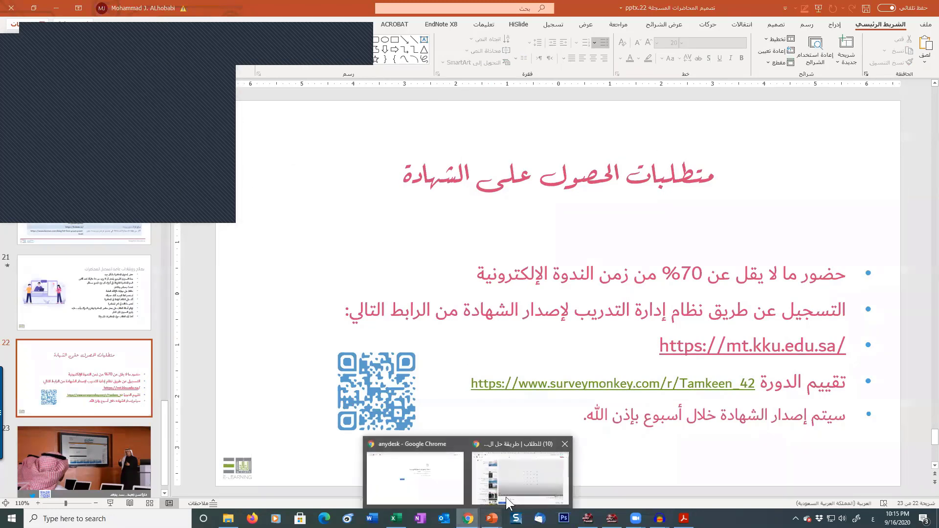
{"action": "left_click", "coordinate": [530, 482]}
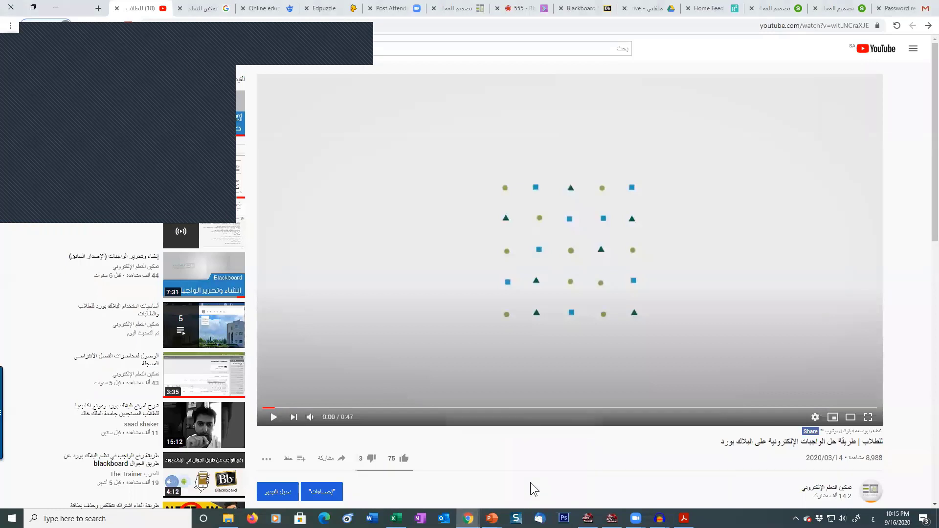
{"action": "left_click", "coordinate": [530, 7]}
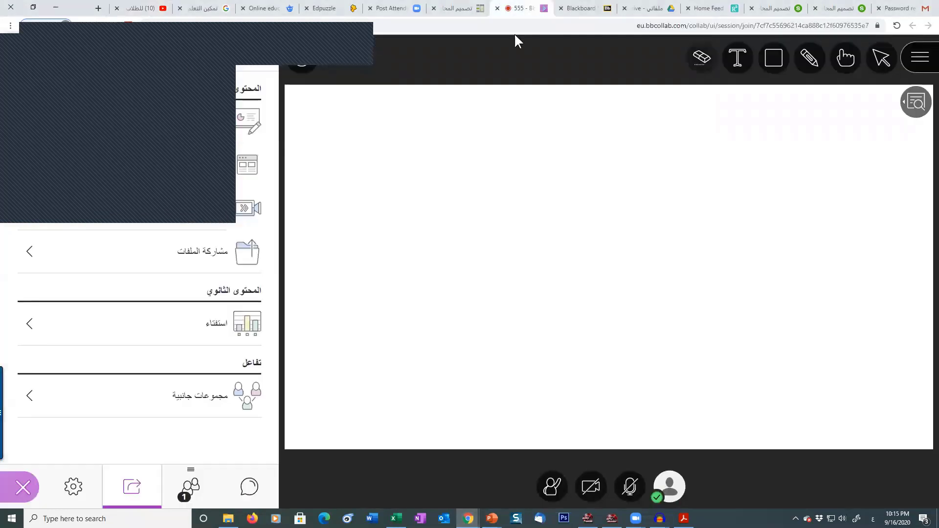
{"action": "left_click", "coordinate": [302, 67]}
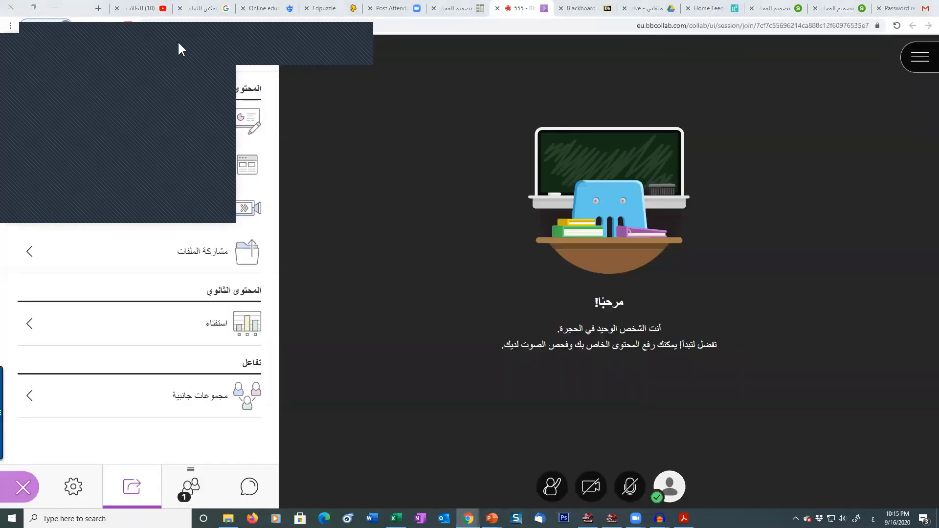